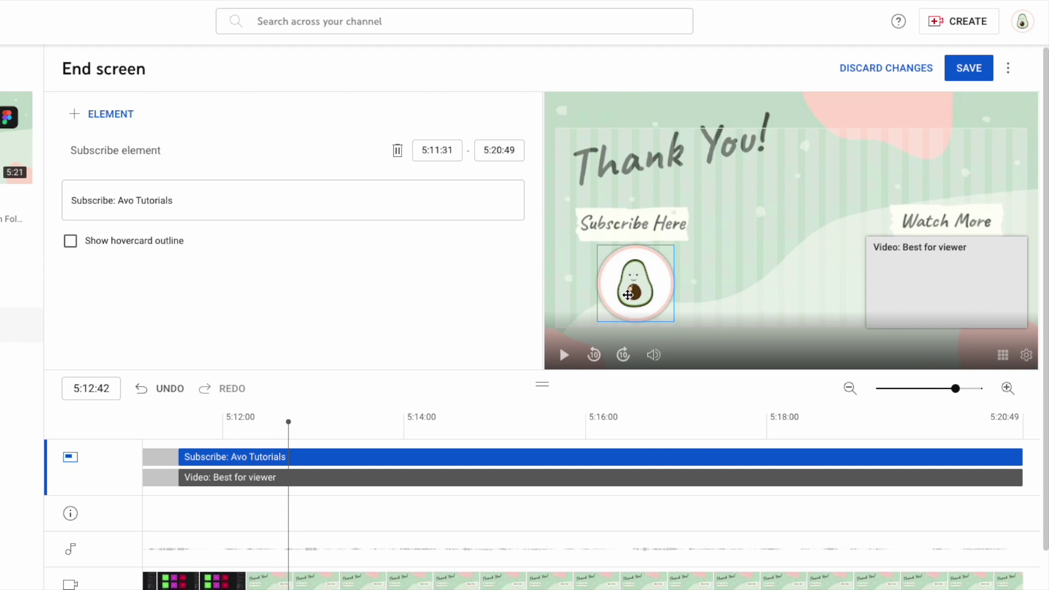
Step: Move the Subscribe and 'Video: Best for viewer' elements to new spots in the end-screen preview
{"action": "mouse_move", "coordinate": [628, 295]}
{"action": "left_mouse_down"}
{"action": "mouse_move", "coordinate": [723, 275]}
{"action": "mouse_move", "coordinate": [624, 291]}
{"action": "left_mouse_up"}
{"action": "left_click_drag", "start_coordinate": [909, 243], "coordinate": [978, 285]}
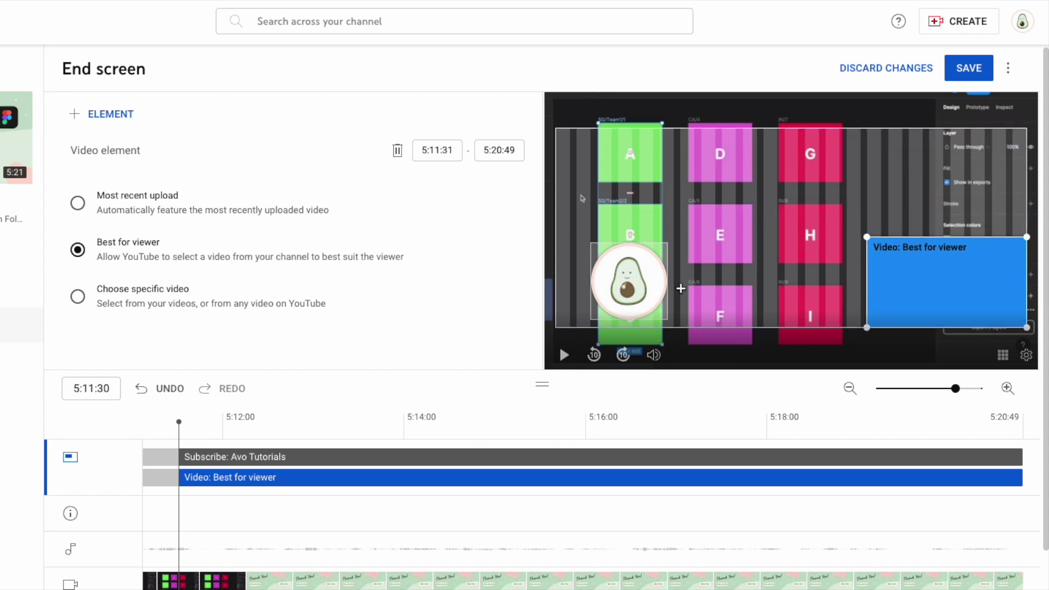
{"action": "mouse_move", "coordinate": [680, 289]}
{"action": "left_mouse_down"}
{"action": "mouse_move", "coordinate": [834, 207]}
{"action": "mouse_move", "coordinate": [687, 296]}
{"action": "left_mouse_up"}
{"action": "left_click", "coordinate": [652, 435]}
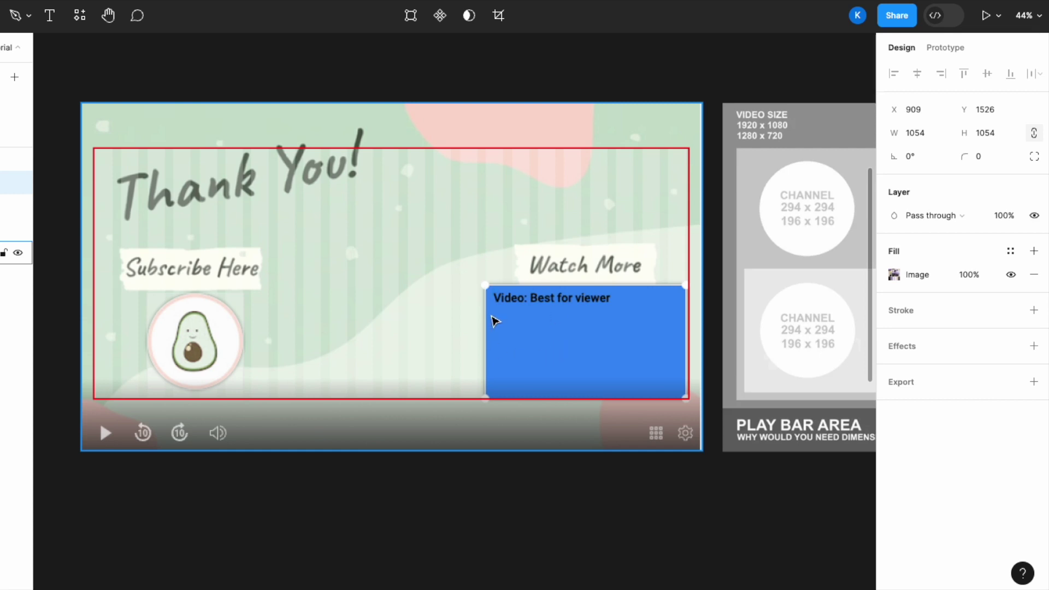
Step: Scroll the canvas past the purple TEMPLATE 1 frame to the empty area below it
{"action": "scroll", "coordinate": [496, 321], "scroll_direction": "right", "scroll_amount": 10}
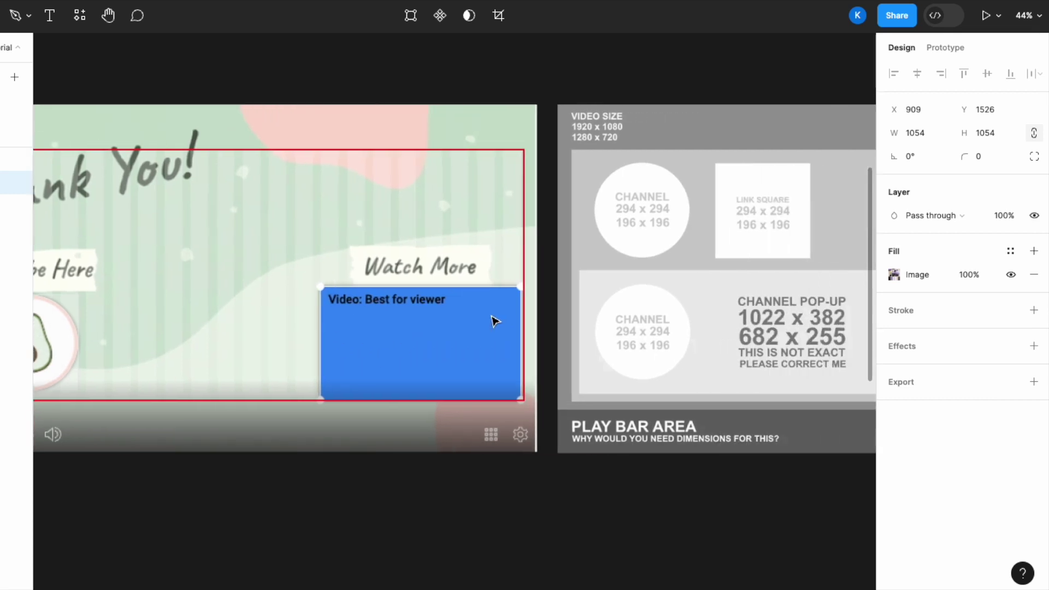
{"action": "scroll", "coordinate": [494, 322], "scroll_direction": "right", "scroll_amount": 1}
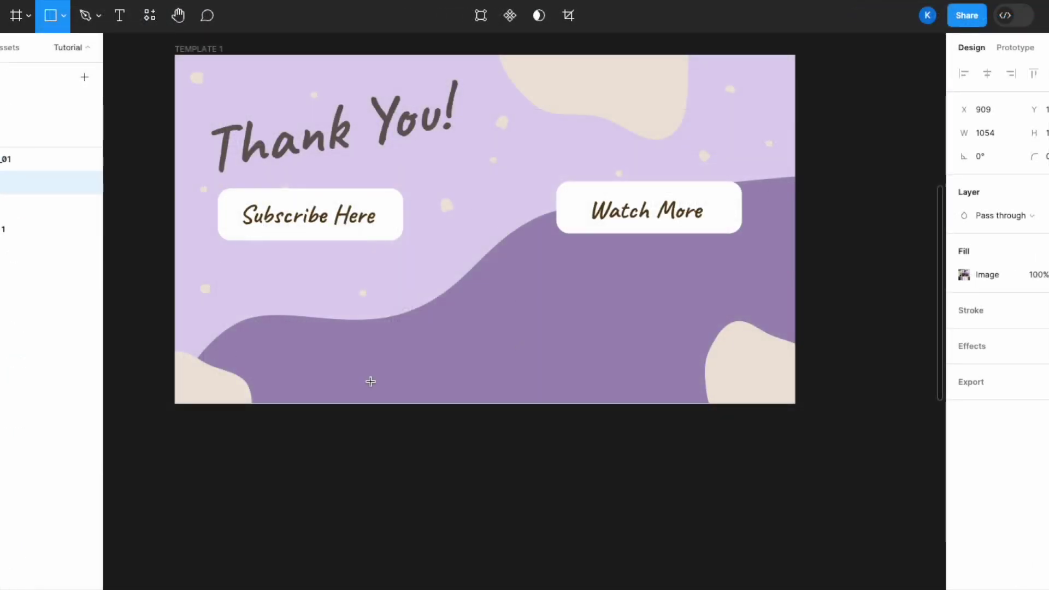
{"action": "scroll", "coordinate": [370, 381], "scroll_direction": "down", "scroll_amount": 5}
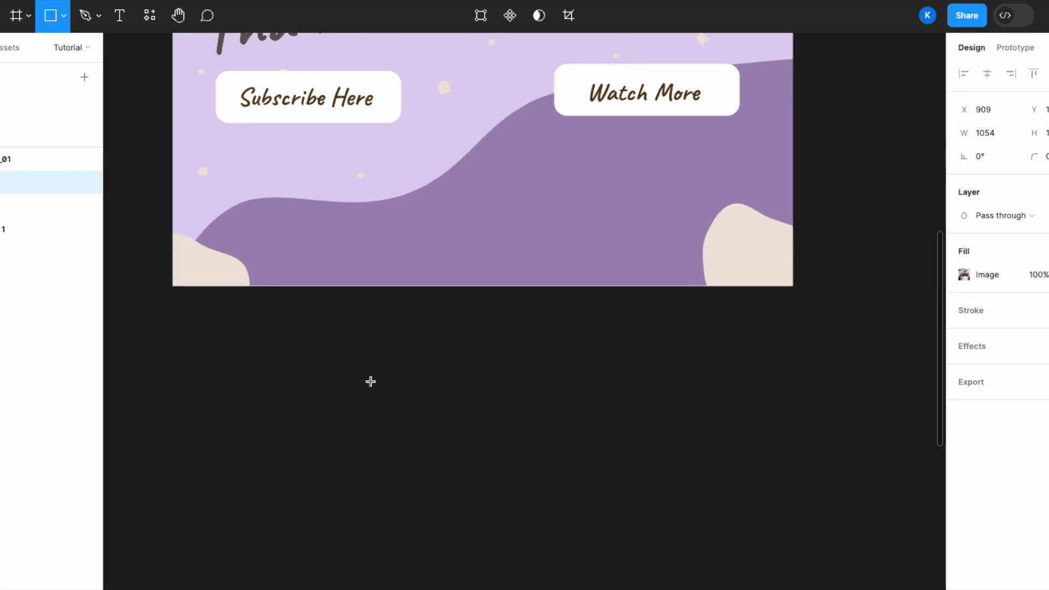
{"action": "scroll", "coordinate": [370, 381], "scroll_direction": "down", "scroll_amount": 2}
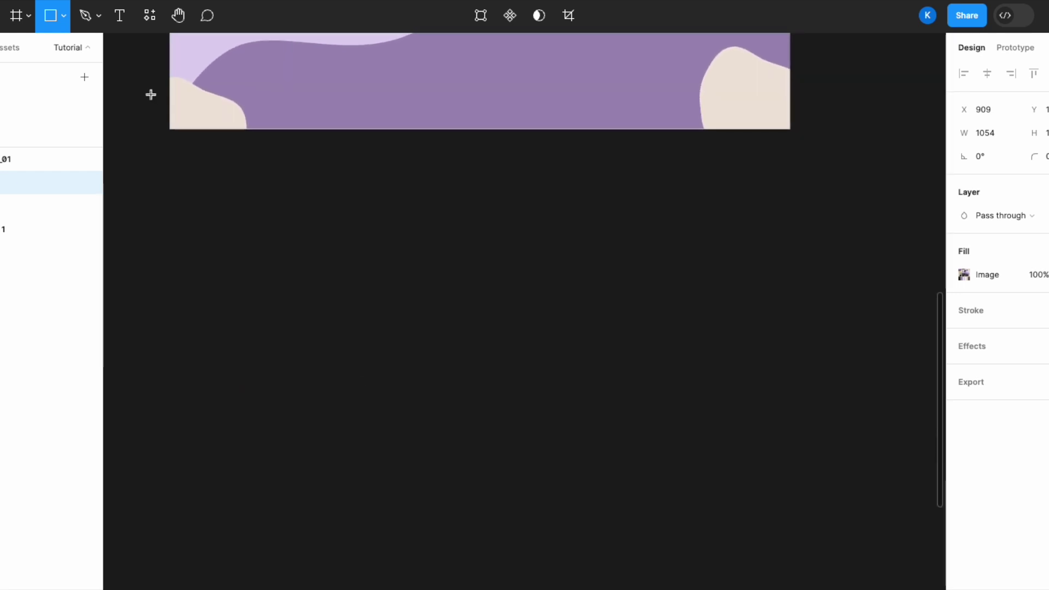
Step: Draw a rectangle below the template and size it 1920 × 1080
{"action": "left_click", "coordinate": [63, 16]}
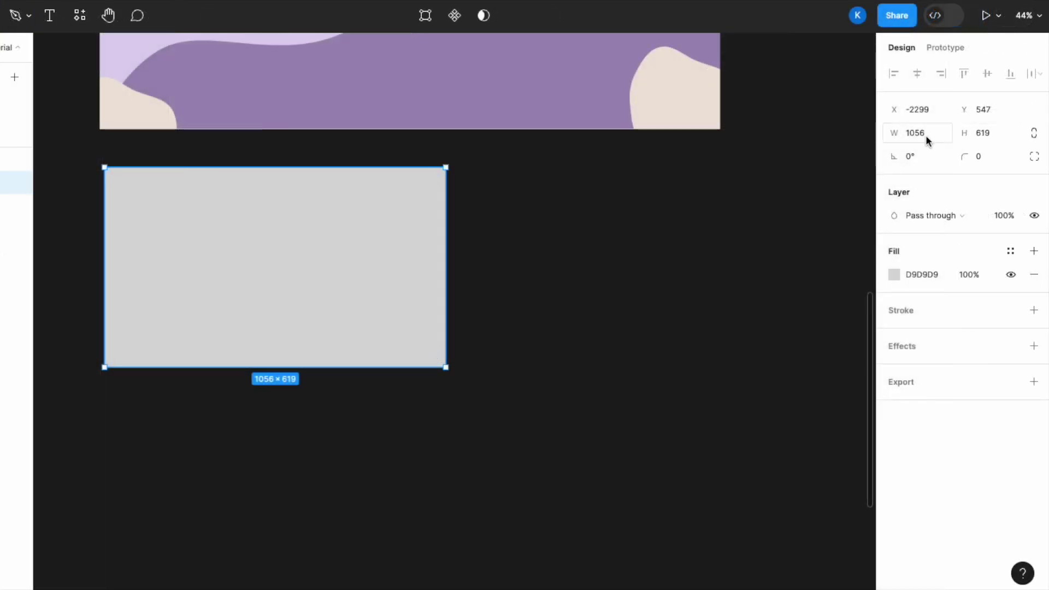
{"action": "left_click", "coordinate": [917, 133]}
{"action": "type", "text": "19"}
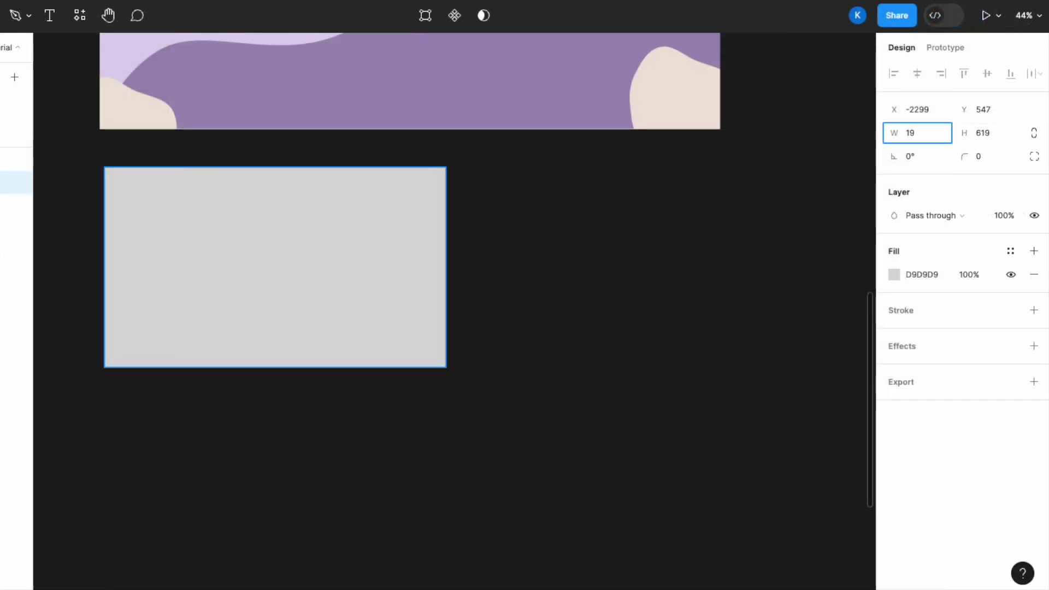
{"action": "type", "text": "20"}
{"action": "key", "text": "Return"}
{"action": "left_click", "coordinate": [989, 132]}
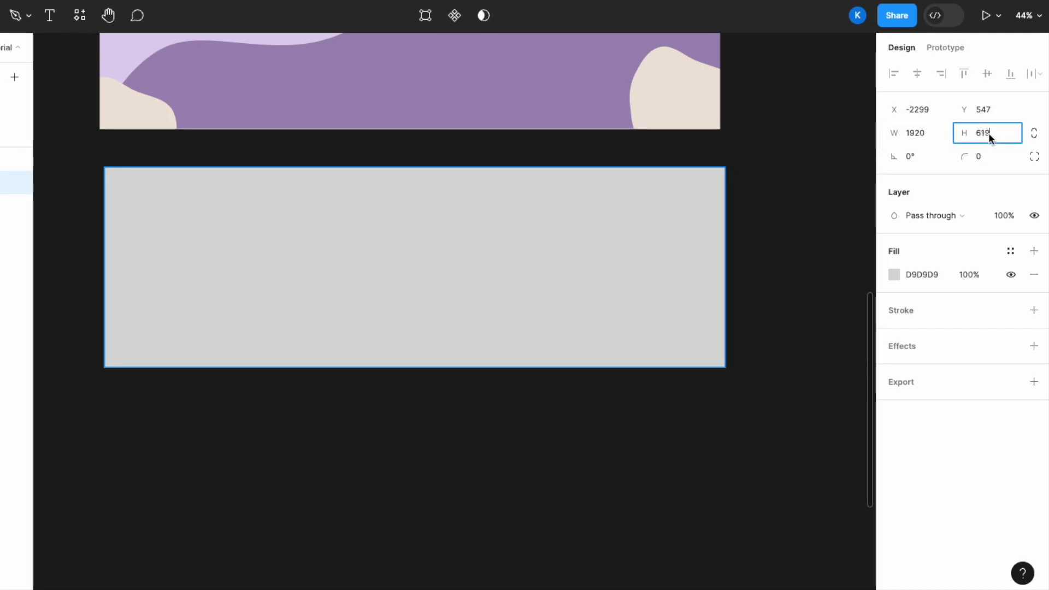
{"action": "type", "text": "1080"}
{"action": "key", "text": "Return"}
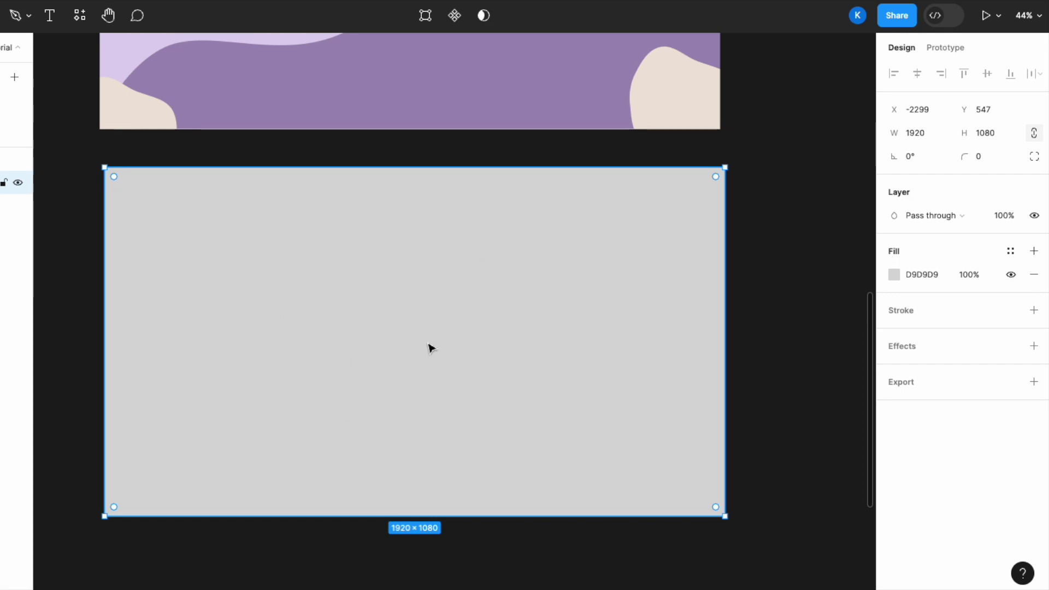
{"action": "scroll", "coordinate": [432, 348], "scroll_direction": "up", "scroll_amount": 5}
{"action": "scroll", "coordinate": [457, 395], "scroll_direction": "down", "scroll_amount": 5}
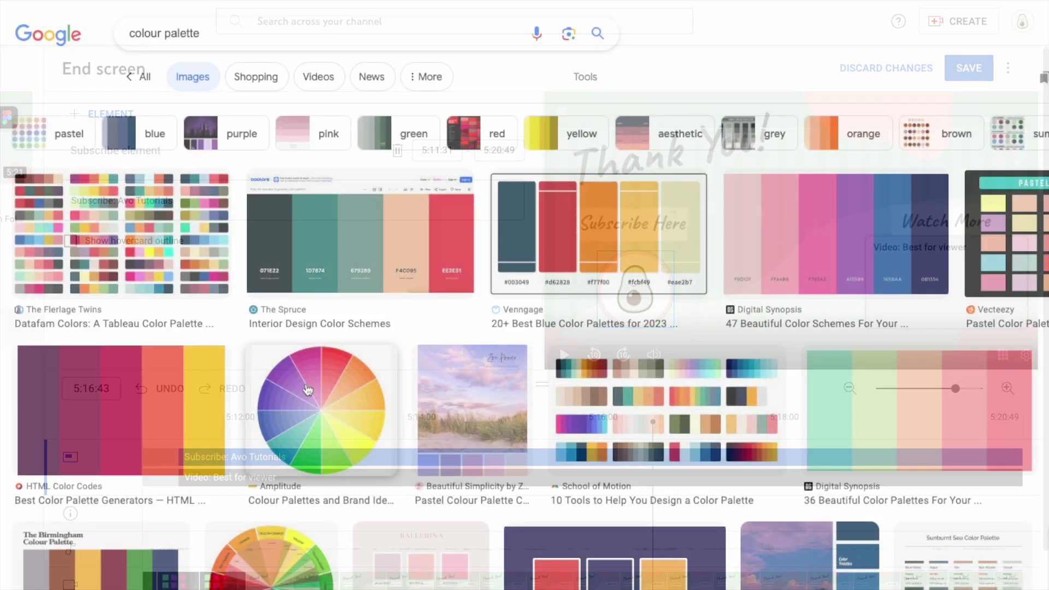
{"action": "scroll", "coordinate": [306, 388], "scroll_direction": "down", "scroll_amount": 5}
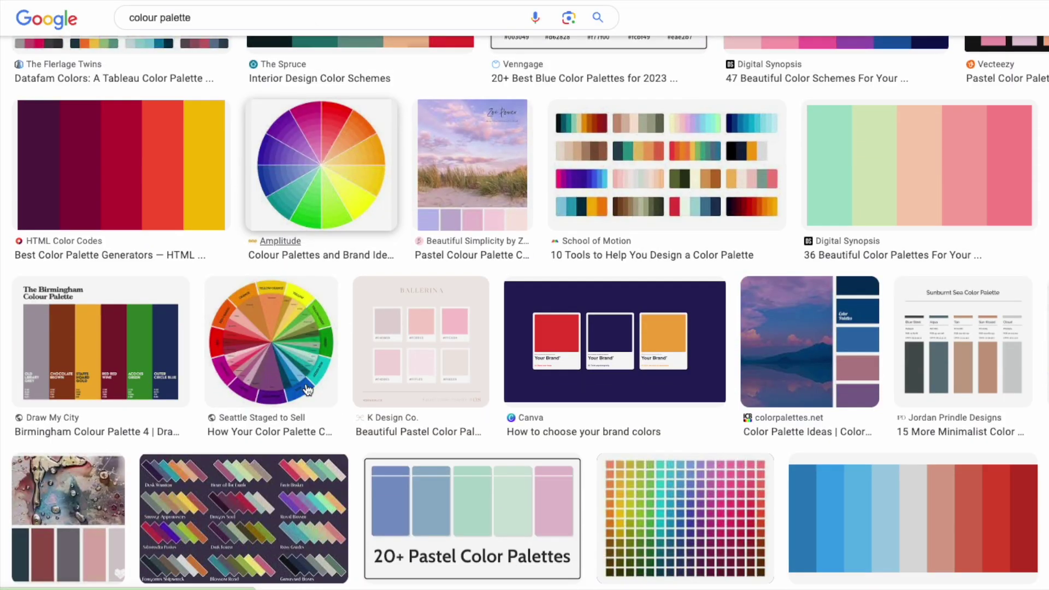
{"action": "scroll", "coordinate": [306, 388], "scroll_direction": "down", "scroll_amount": 12}
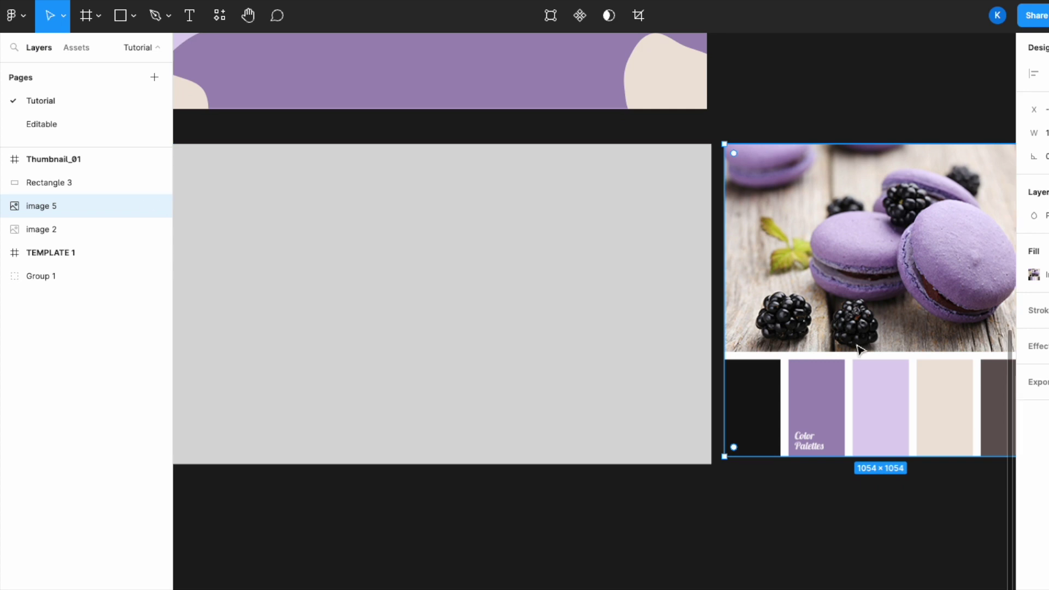
Step: Select the grey 1920×1080 rectangle next to the macaron palette image
{"action": "scroll", "coordinate": [858, 350], "scroll_direction": "right", "scroll_amount": 3}
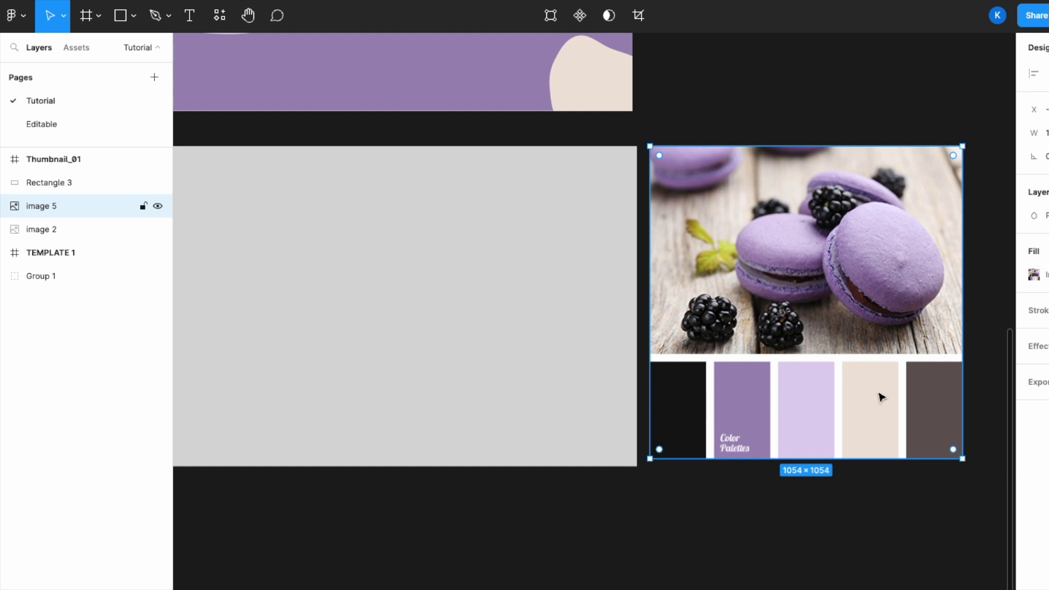
{"action": "scroll", "coordinate": [881, 397], "scroll_direction": "left", "scroll_amount": 5}
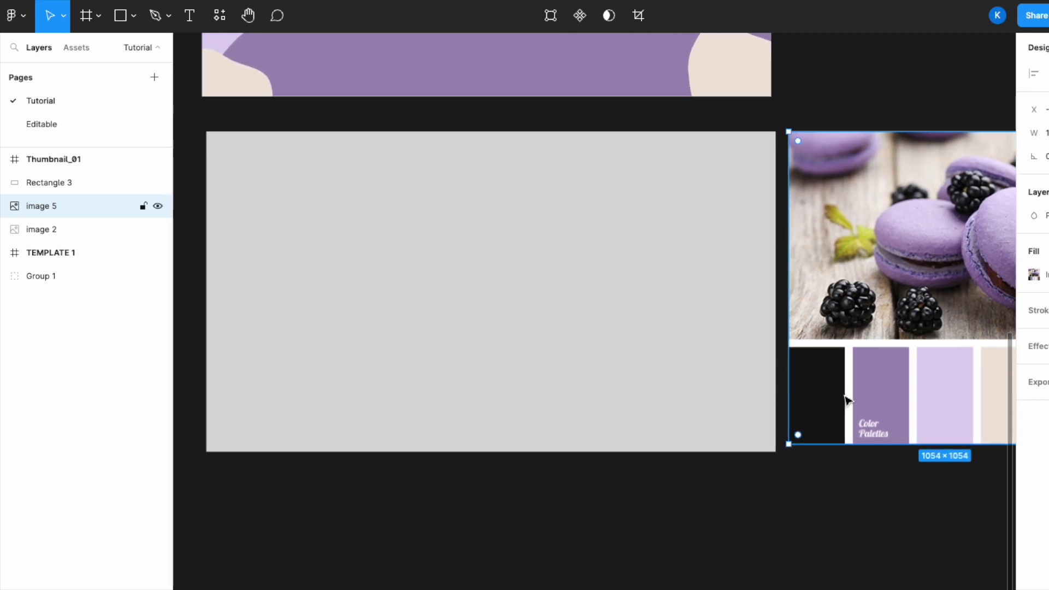
{"action": "scroll", "coordinate": [847, 401], "scroll_direction": "right", "scroll_amount": 2}
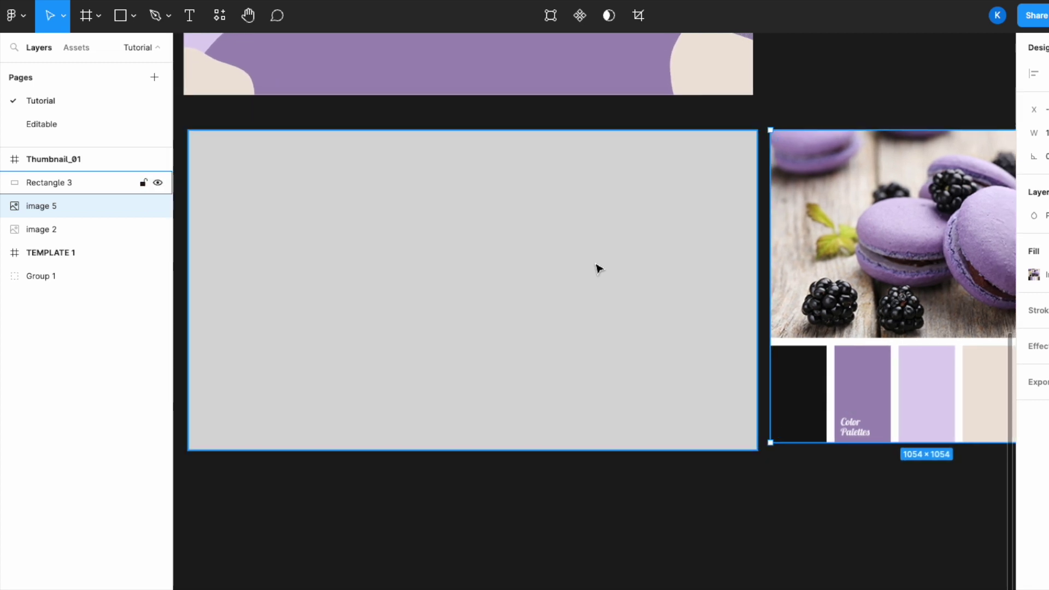
{"action": "left_click", "coordinate": [563, 235]}
{"action": "scroll", "coordinate": [487, 304], "scroll_direction": "left", "scroll_amount": 3}
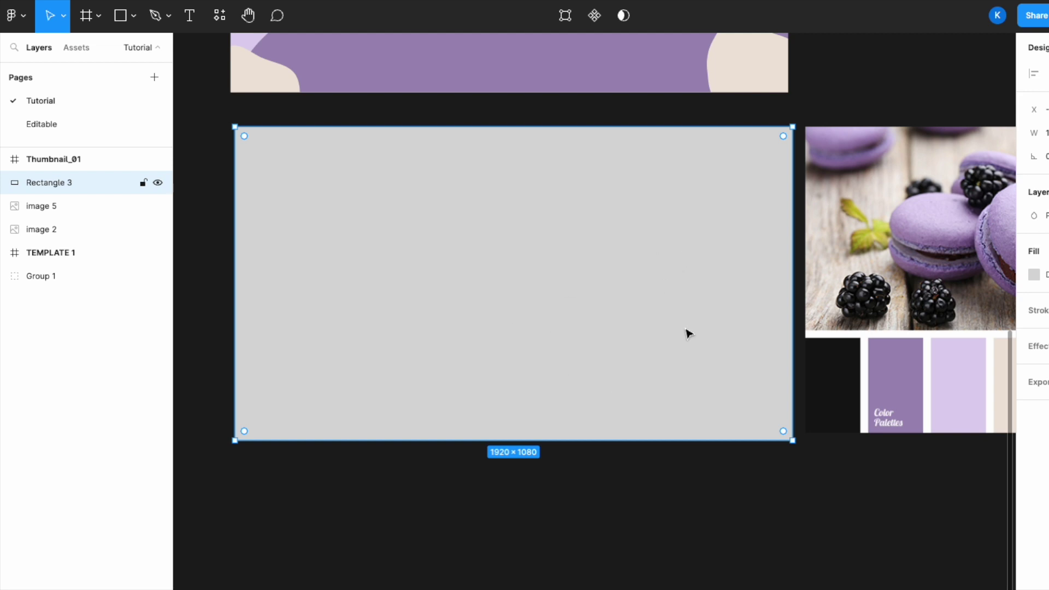
{"action": "scroll", "coordinate": [688, 334], "scroll_direction": "right", "scroll_amount": 3}
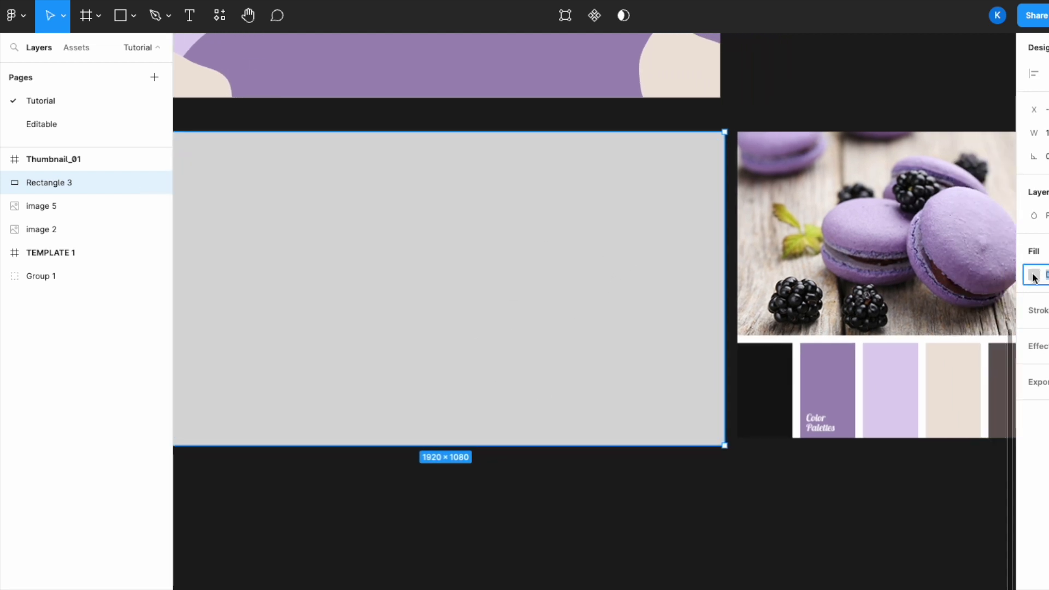
Step: Fill the rectangle with lilac #E0D3EF, sampled from the palette image with the eyedropper
{"action": "left_click", "coordinate": [1035, 275]}
{"action": "left_click", "coordinate": [862, 428]}
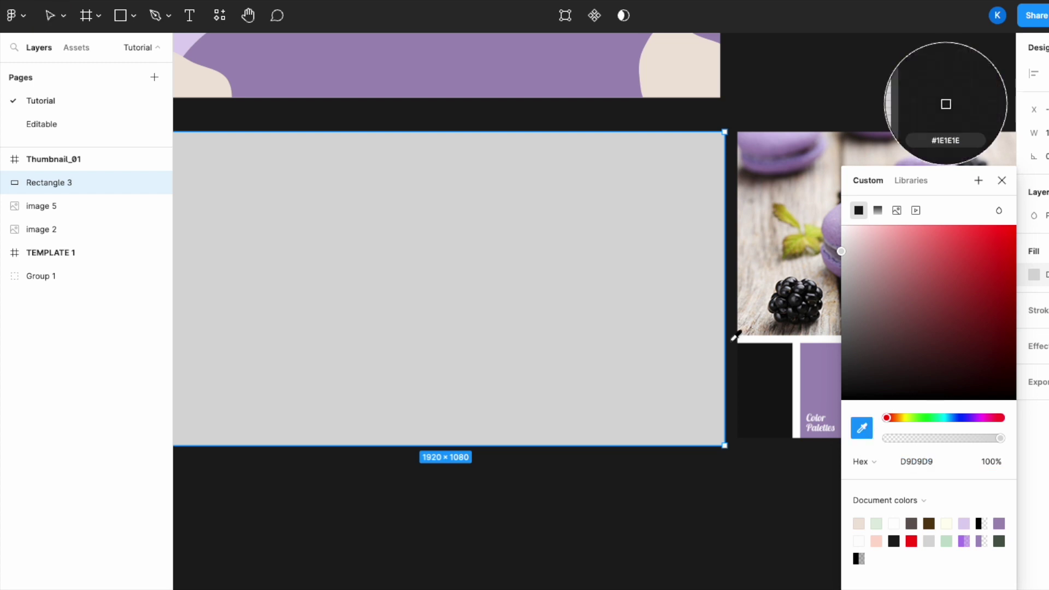
{"action": "scroll", "coordinate": [735, 337], "scroll_direction": "right", "scroll_amount": 6}
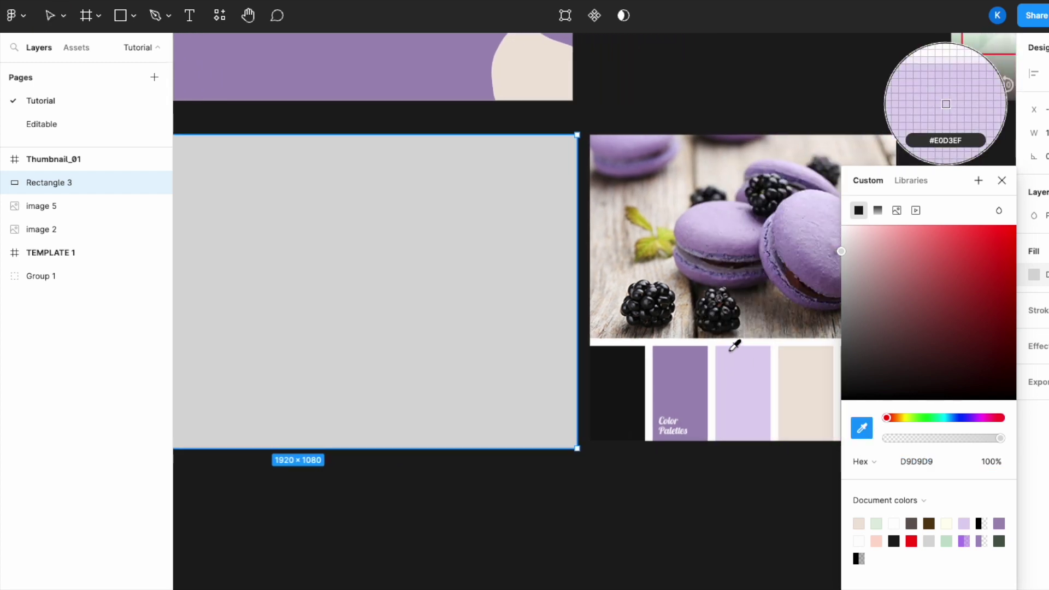
{"action": "left_click", "coordinate": [745, 378]}
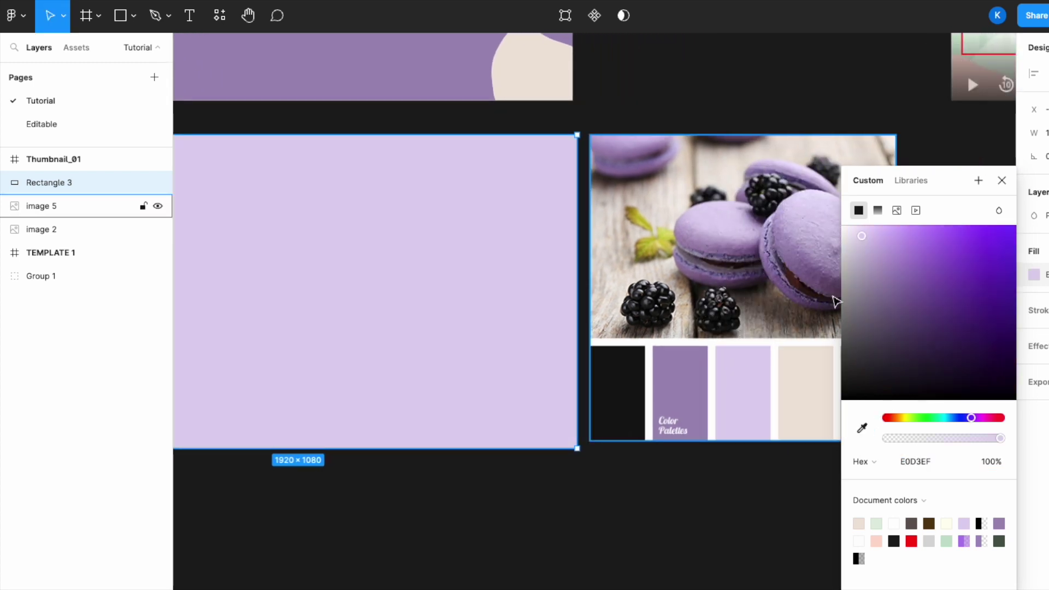
{"action": "left_click", "coordinate": [1003, 180]}
{"action": "scroll", "coordinate": [835, 320], "scroll_direction": "left", "scroll_amount": 8}
{"action": "scroll", "coordinate": [835, 320], "scroll_direction": "left", "scroll_amount": 2}
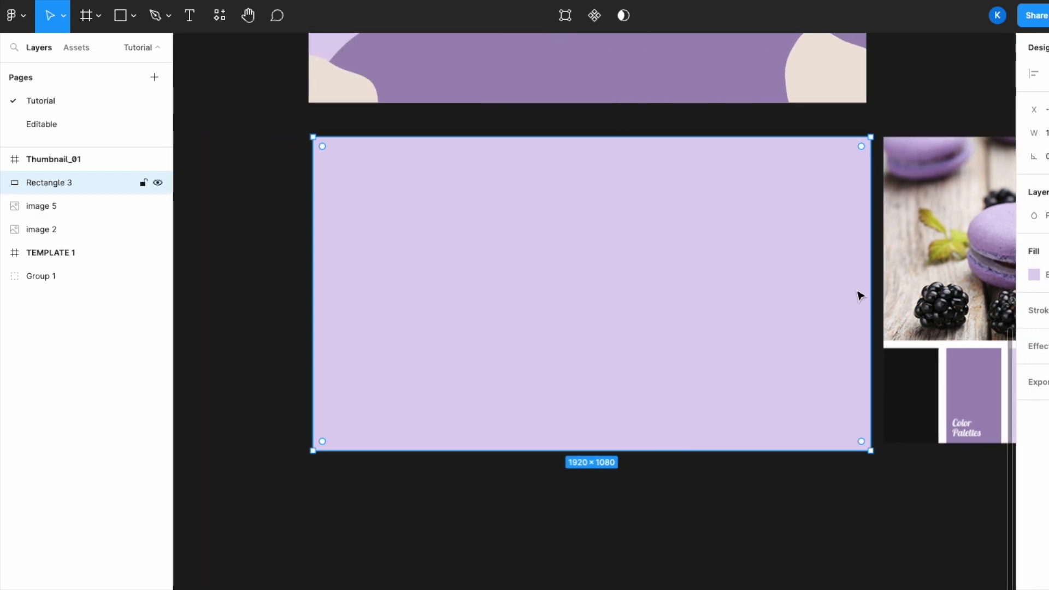
{"action": "scroll", "coordinate": [399, 417], "scroll_direction": "up", "scroll_amount": 1}
{"action": "scroll", "coordinate": [401, 417], "scroll_direction": "up", "scroll_amount": 6}
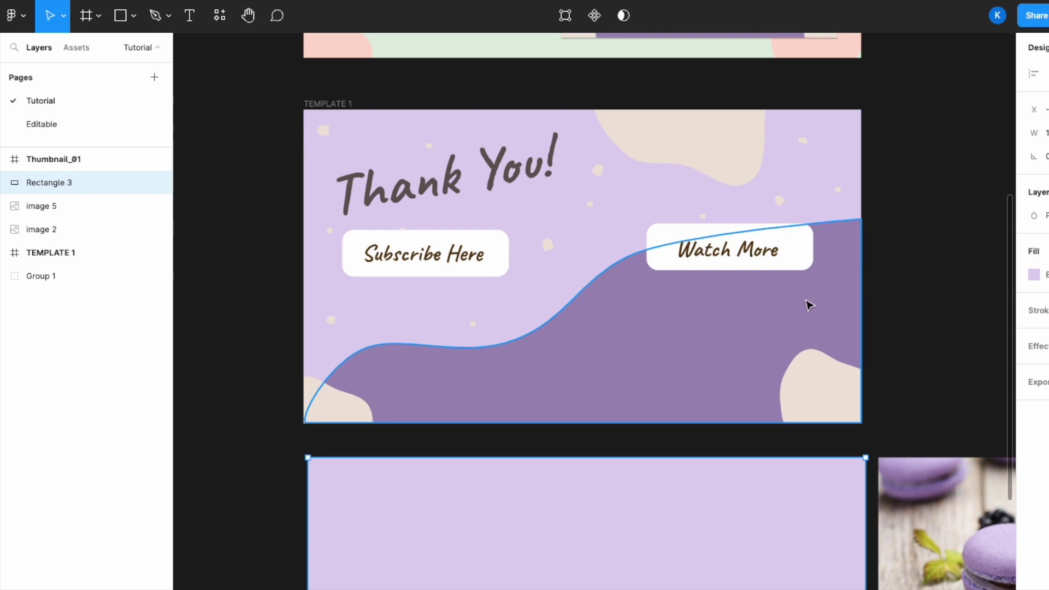
Step: Choose the Pen tool and place the first path point on the rectangle's right edge
{"action": "scroll", "coordinate": [679, 365], "scroll_direction": "down", "scroll_amount": 4}
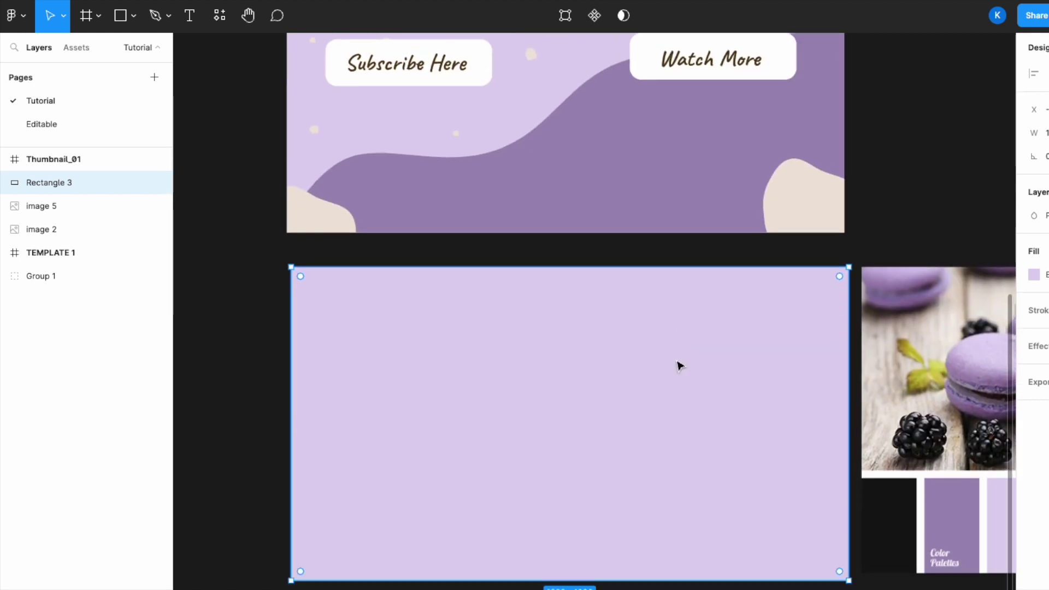
{"action": "scroll", "coordinate": [679, 365], "scroll_direction": "down", "scroll_amount": 1}
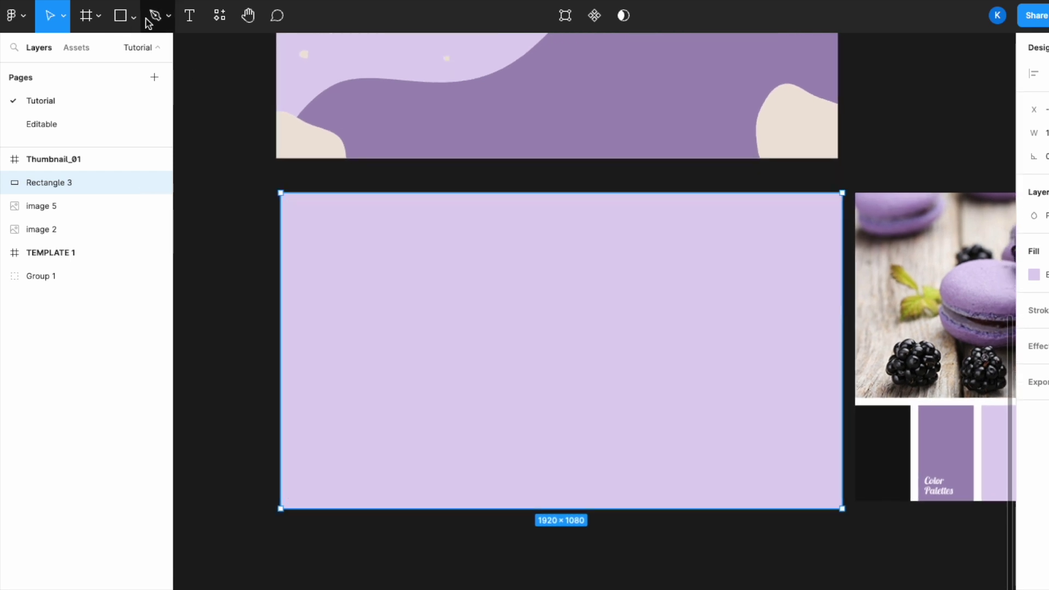
{"action": "left_click", "coordinate": [164, 18]}
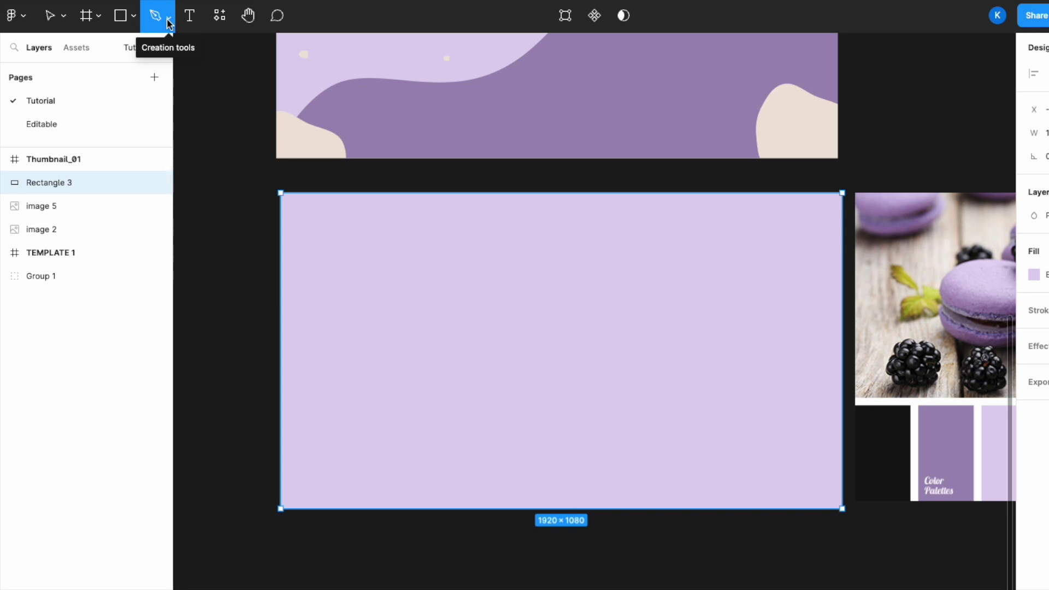
{"action": "left_click", "coordinate": [168, 21]}
{"action": "left_click", "coordinate": [170, 48]}
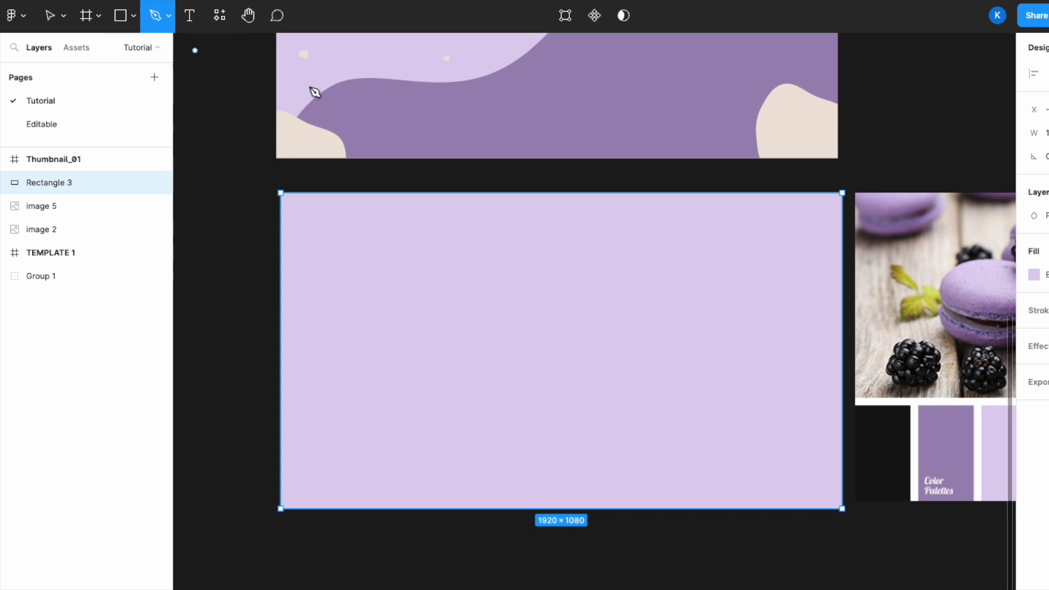
{"action": "left_click", "coordinate": [842, 253]}
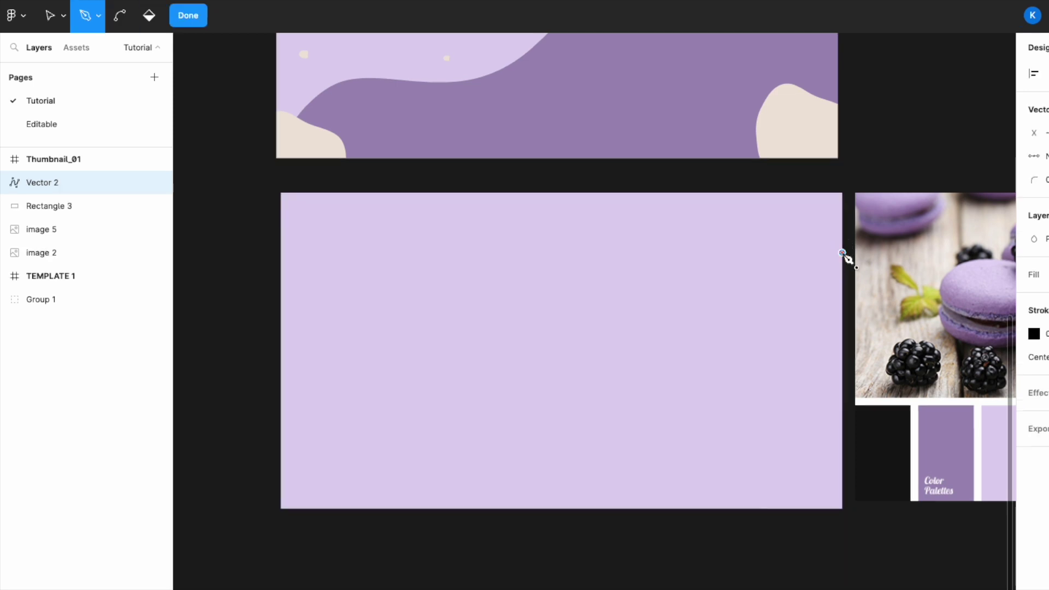
Step: Add points diagonally down to the bottom-left corner, then the bottom-right corner, and close the path
{"action": "left_click", "coordinate": [682, 331]}
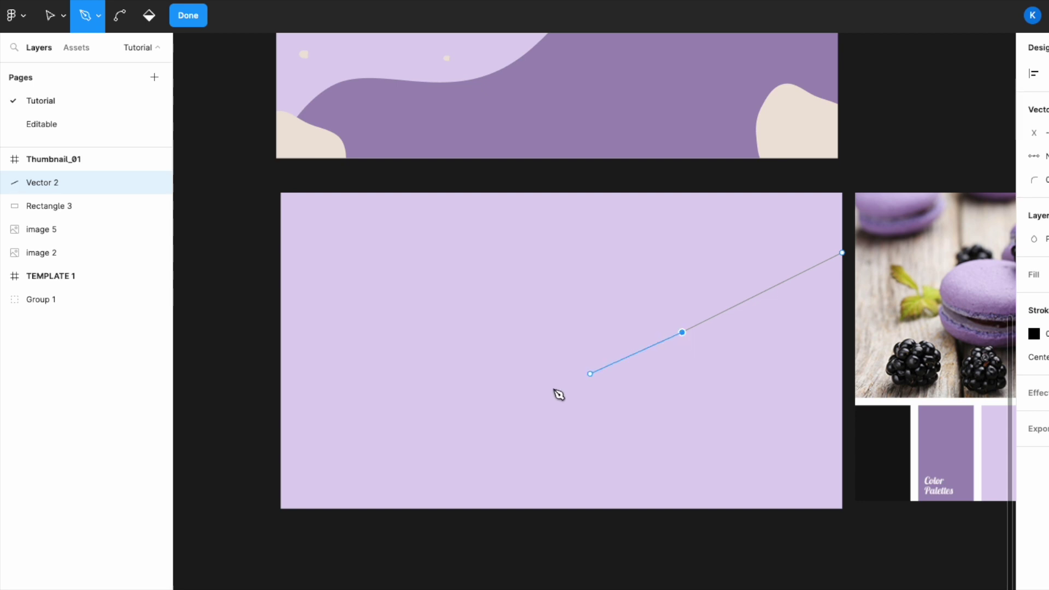
{"action": "left_click", "coordinate": [511, 417]}
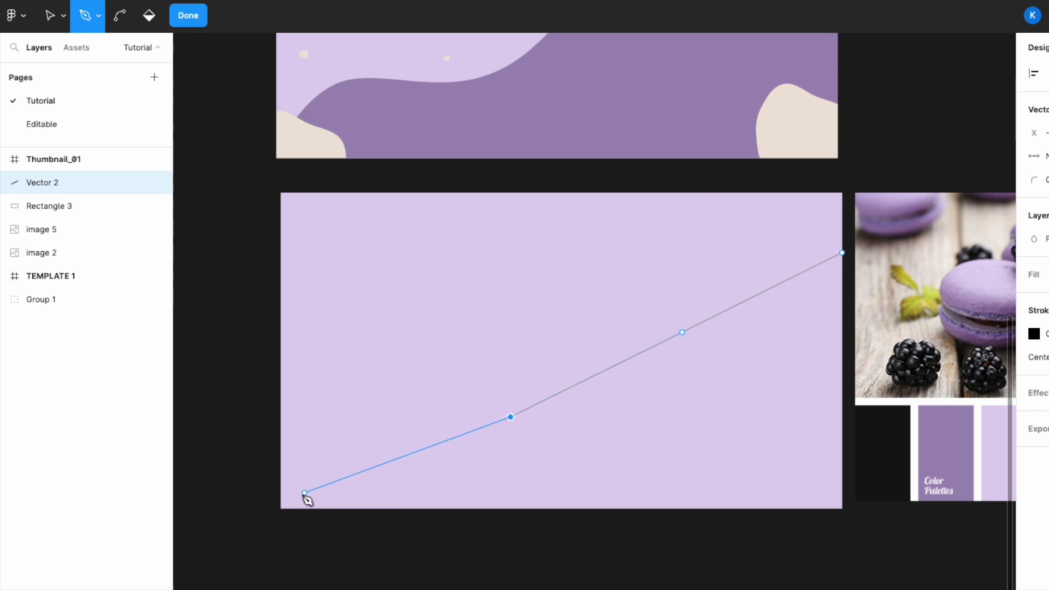
{"action": "left_click", "coordinate": [282, 507]}
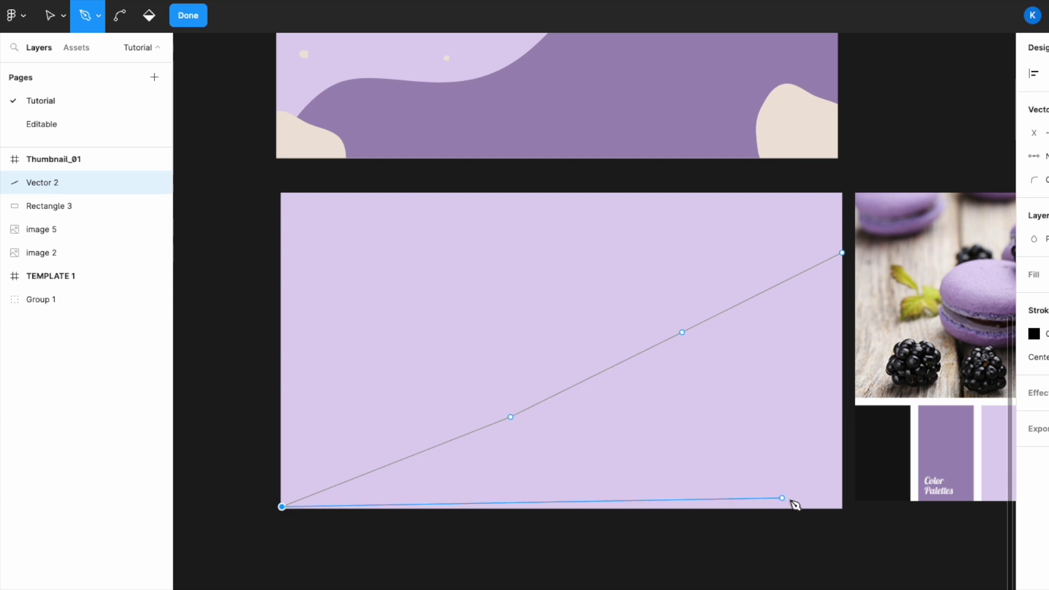
{"action": "left_click", "coordinate": [846, 508]}
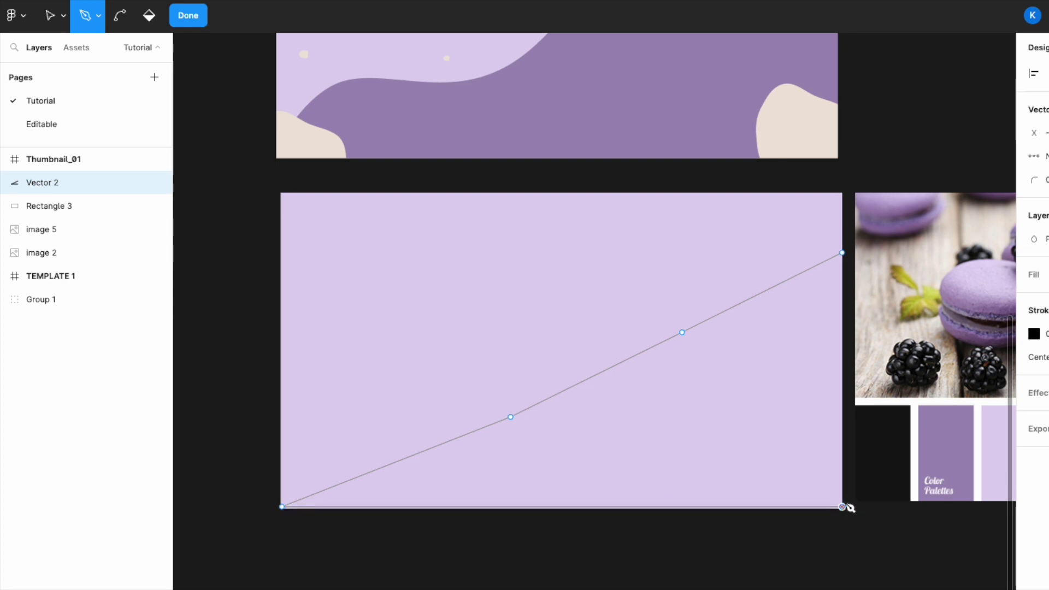
{"action": "left_click", "coordinate": [847, 258]}
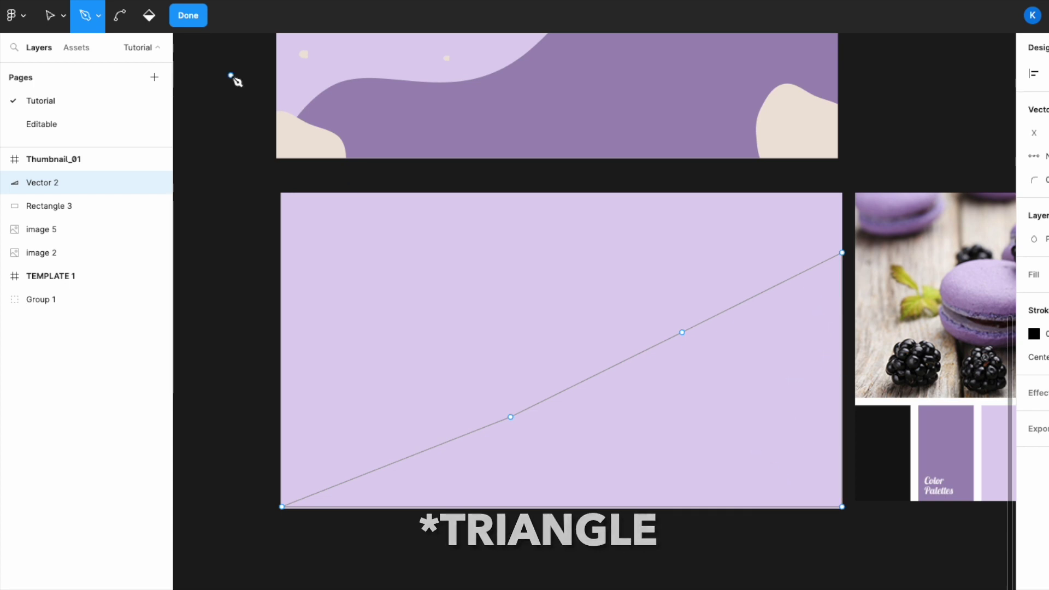
{"action": "left_click", "coordinate": [120, 18]}
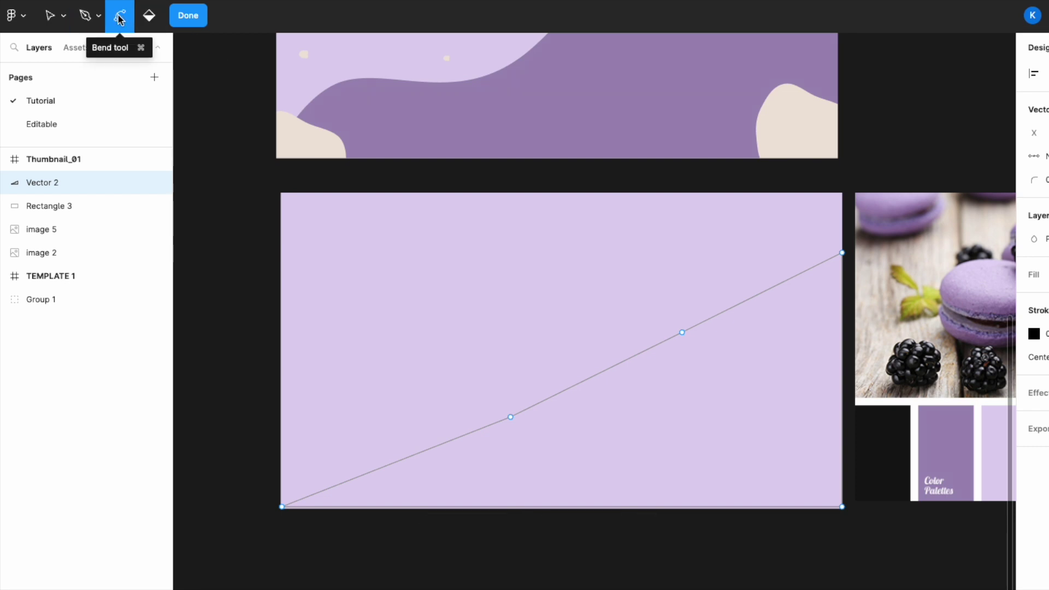
Step: Bend the three diagonal segments into curves to form a wave
{"action": "left_click_drag", "start_coordinate": [754, 295], "coordinate": [731, 290]}
{"action": "left_click", "coordinate": [579, 385]}
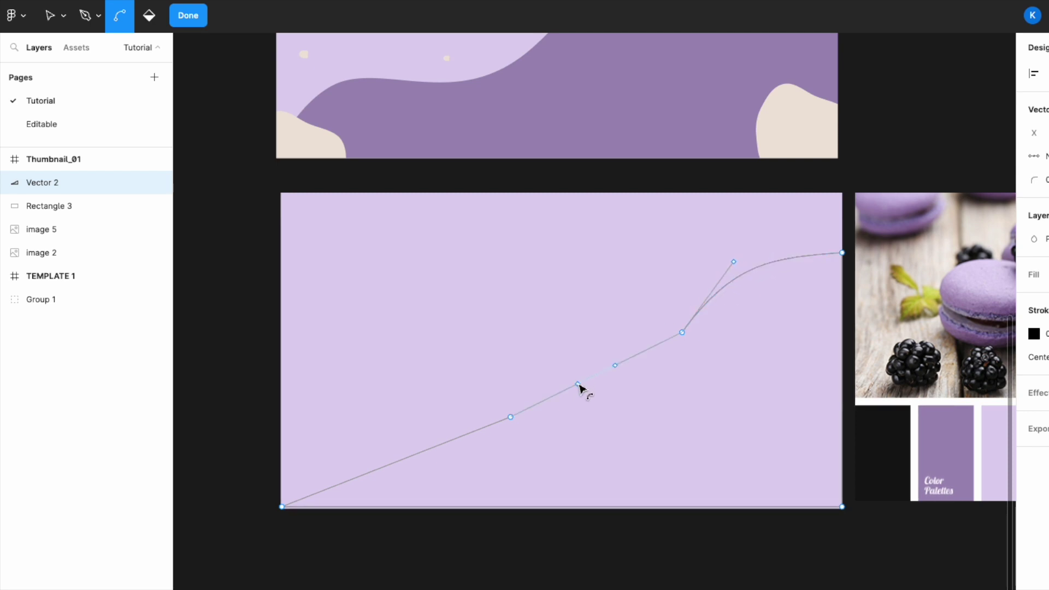
{"action": "left_click_drag", "start_coordinate": [579, 385], "coordinate": [587, 409]}
{"action": "left_click_drag", "start_coordinate": [409, 460], "coordinate": [383, 452]}
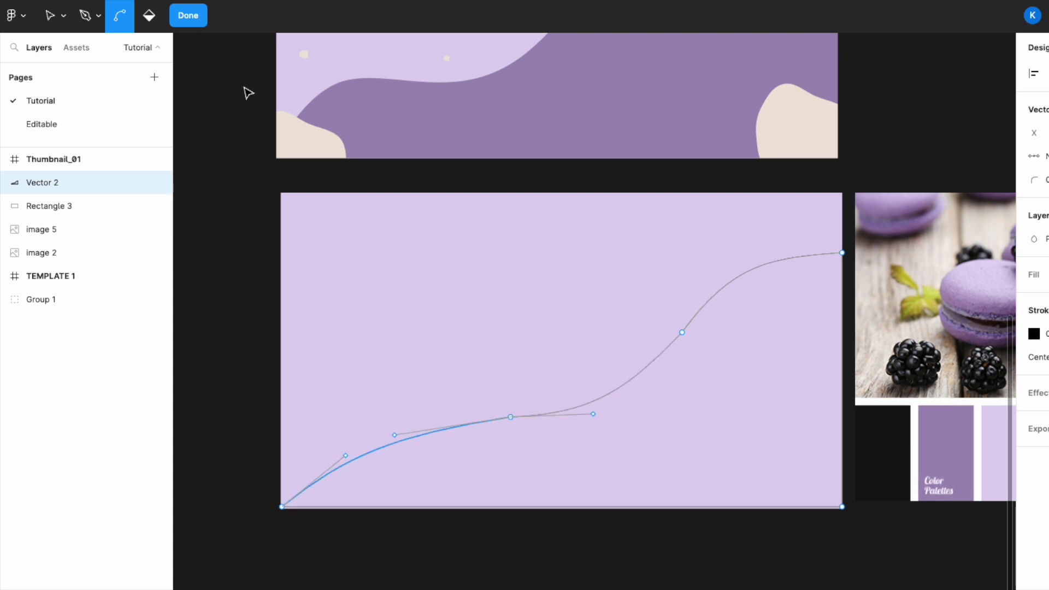
{"action": "left_click", "coordinate": [200, 22]}
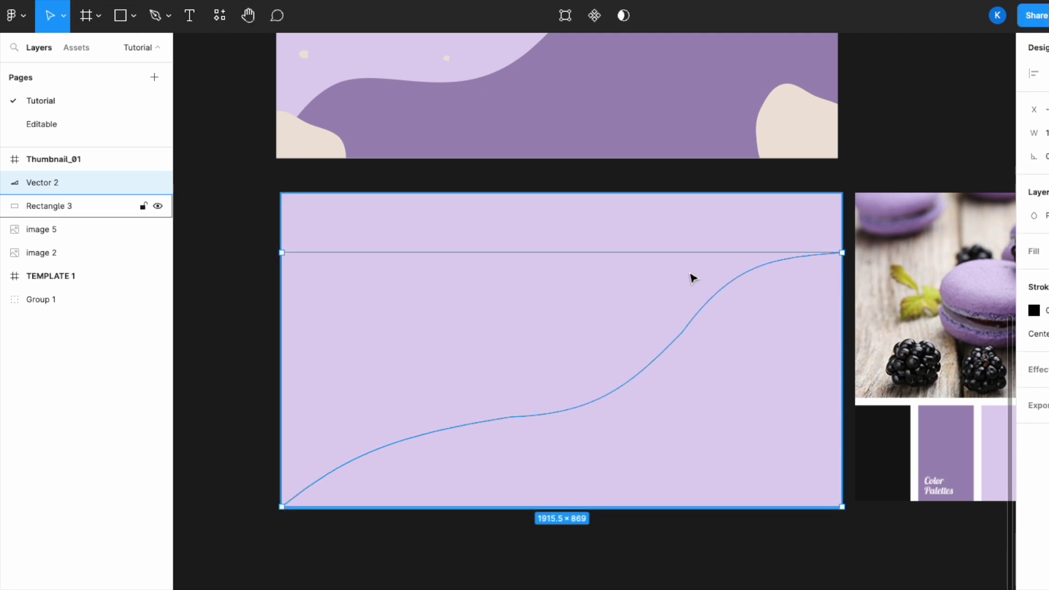
Step: Reopen the wave path and adjust the middle point's handles to smooth the curve
{"action": "scroll", "coordinate": [515, 420], "scroll_direction": "up", "scroll_amount": 2}
{"action": "scroll", "coordinate": [516, 424], "scroll_direction": "up", "scroll_amount": 1}
{"action": "double_click", "coordinate": [512, 421]}
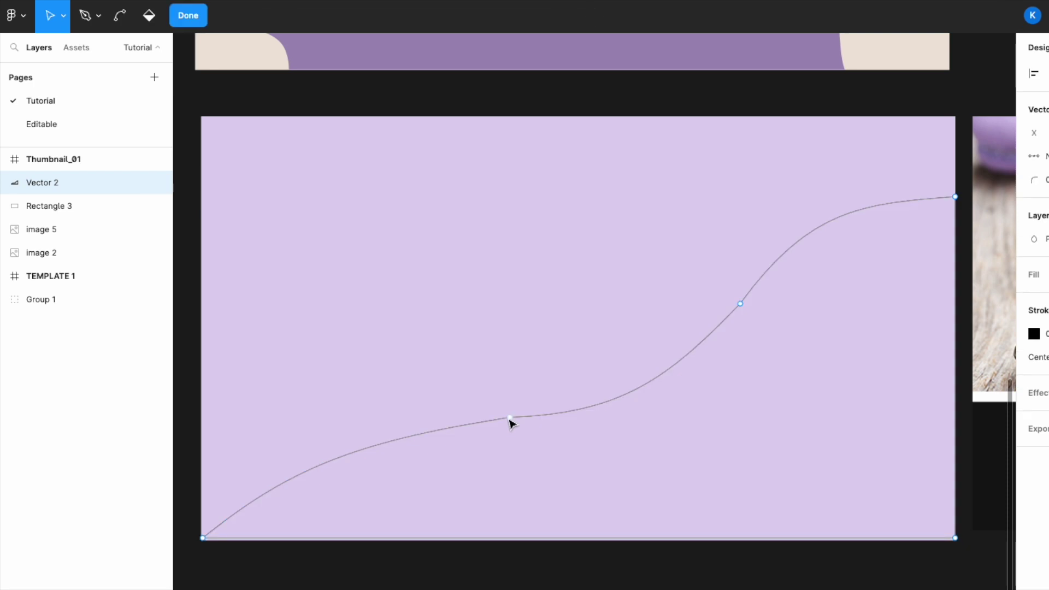
{"action": "left_click", "coordinate": [123, 26]}
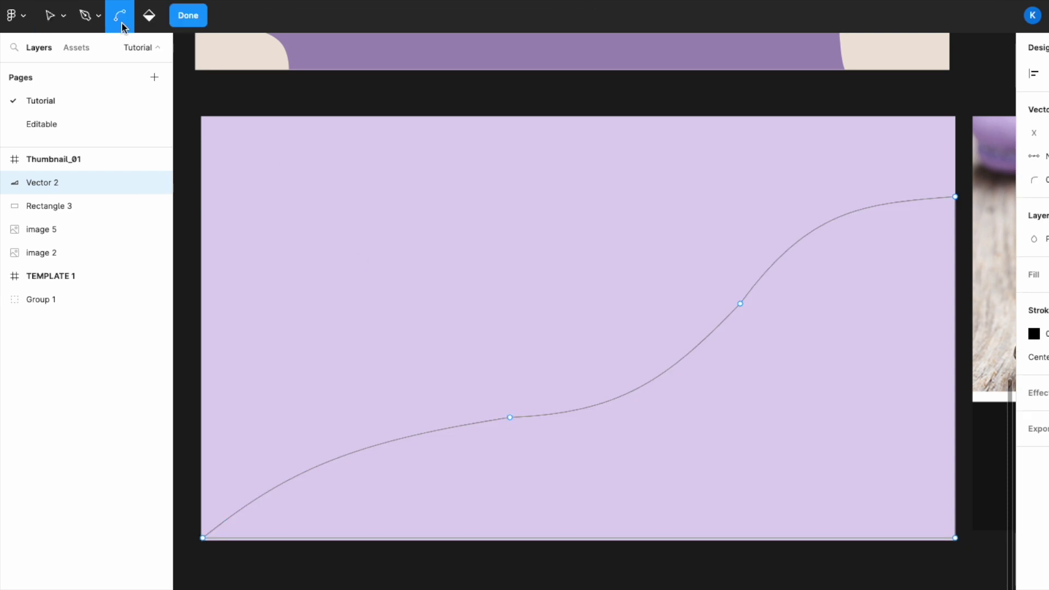
{"action": "key", "text": "v"}
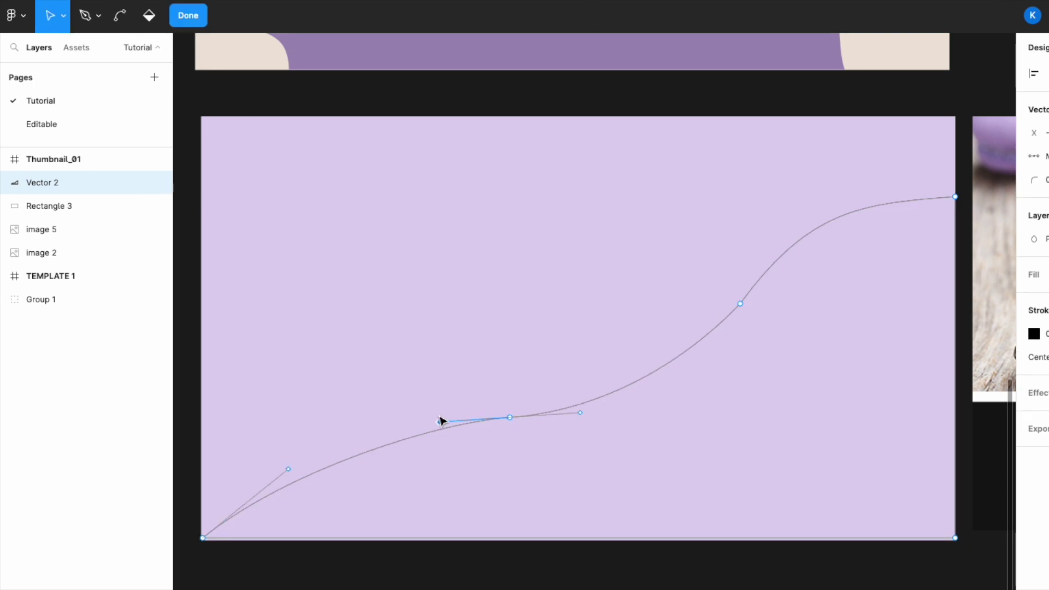
{"action": "left_click", "coordinate": [440, 422]}
{"action": "left_click", "coordinate": [444, 429]}
{"action": "left_click", "coordinate": [440, 423]}
{"action": "left_click", "coordinate": [200, 24]}
{"action": "left_click", "coordinate": [361, 316]}
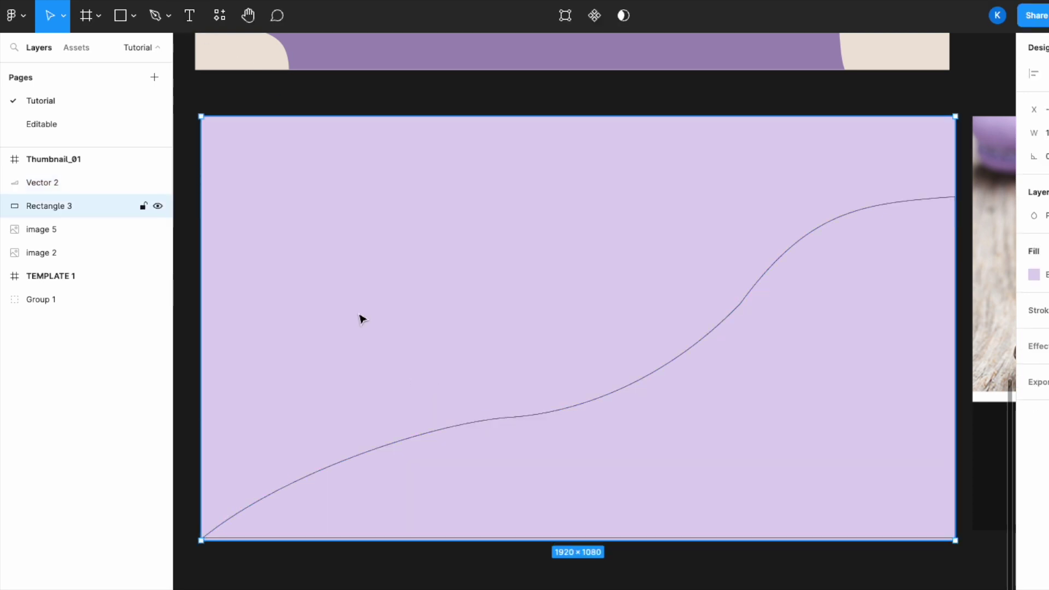
{"action": "scroll", "coordinate": [361, 317], "scroll_direction": "down", "scroll_amount": 2}
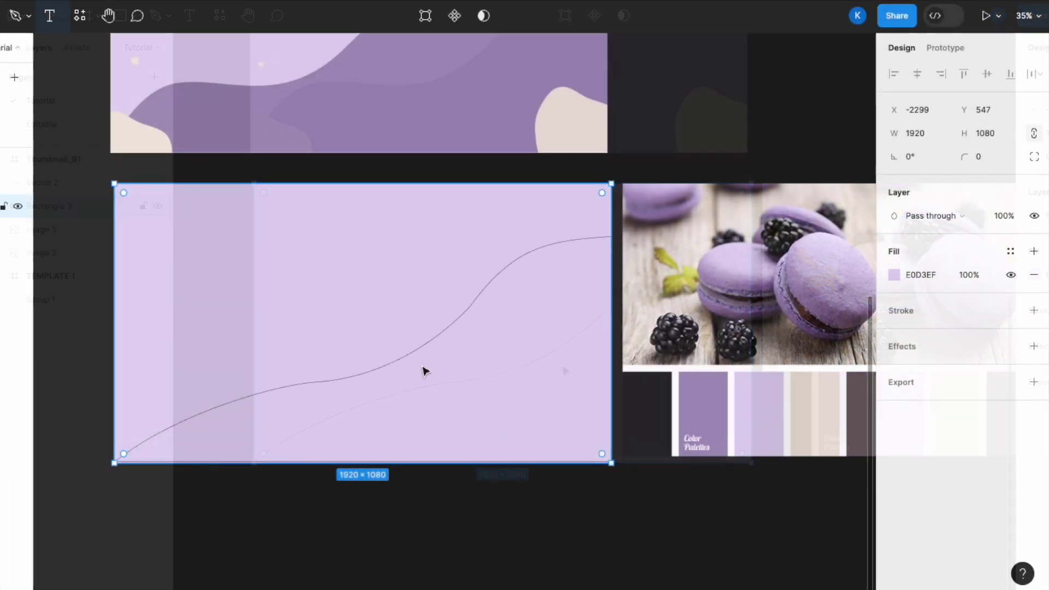
Step: Give the wave a dark purple #A18CB8 fill sampled from the palette and remove its stroke
{"action": "left_click", "coordinate": [407, 361]}
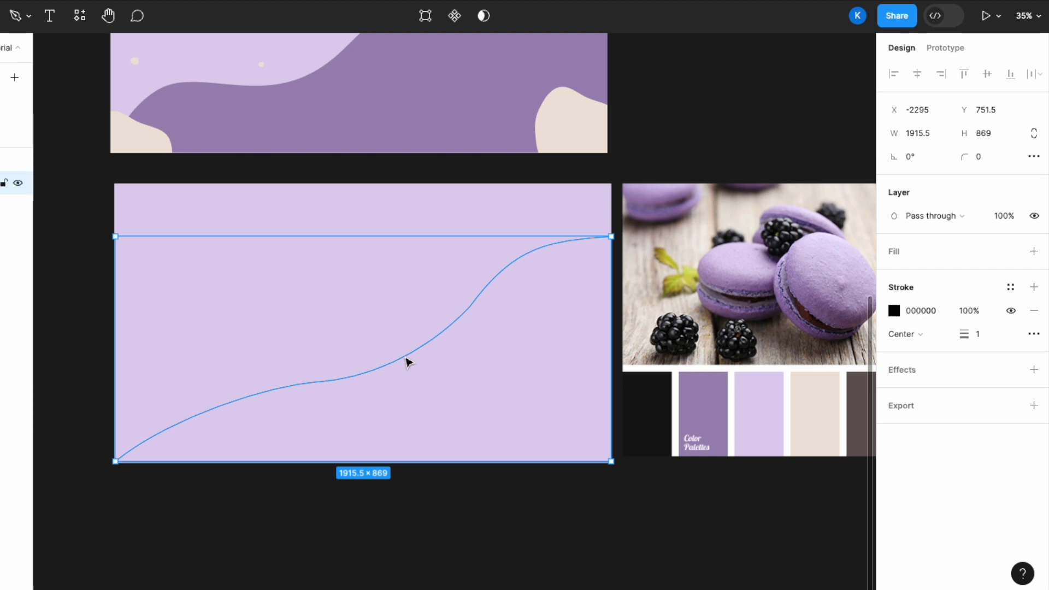
{"action": "left_click", "coordinate": [1034, 251]}
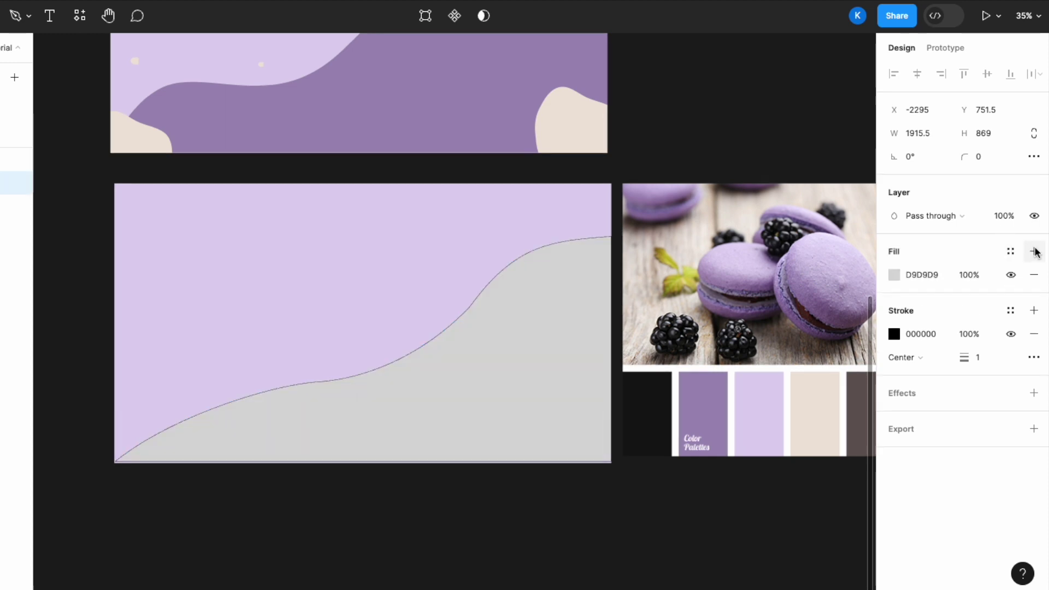
{"action": "left_click", "coordinate": [1035, 334]}
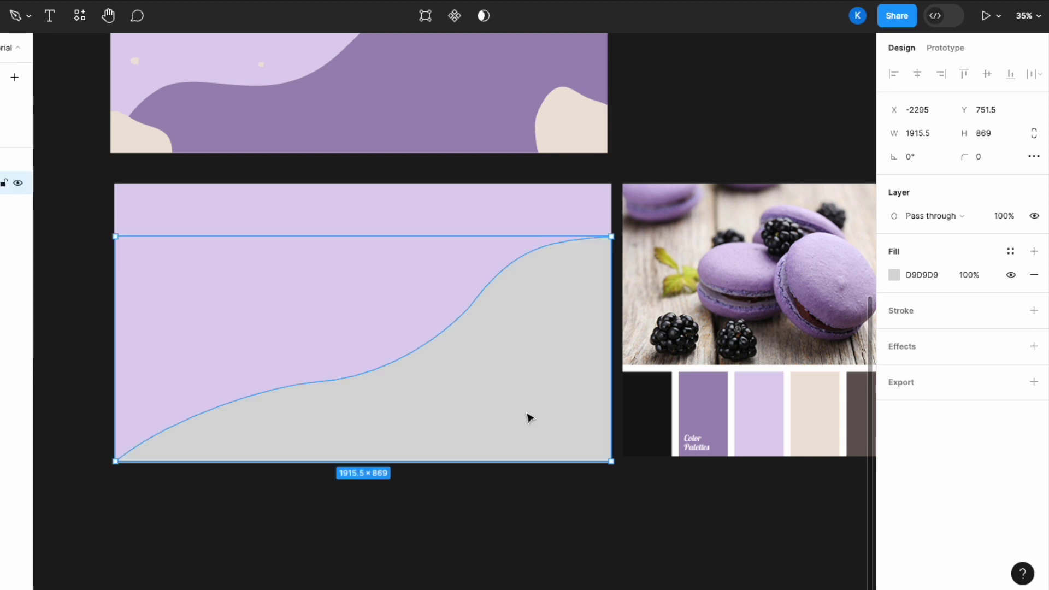
{"action": "scroll", "coordinate": [529, 418], "scroll_direction": "right", "scroll_amount": 5}
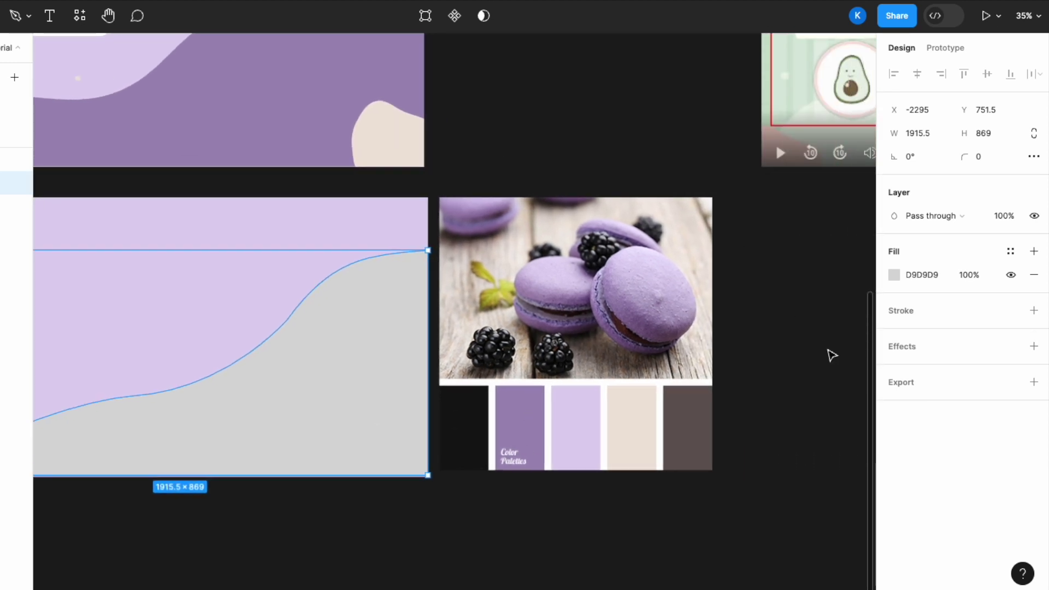
{"action": "left_click", "coordinate": [894, 274]}
{"action": "left_click", "coordinate": [721, 429]}
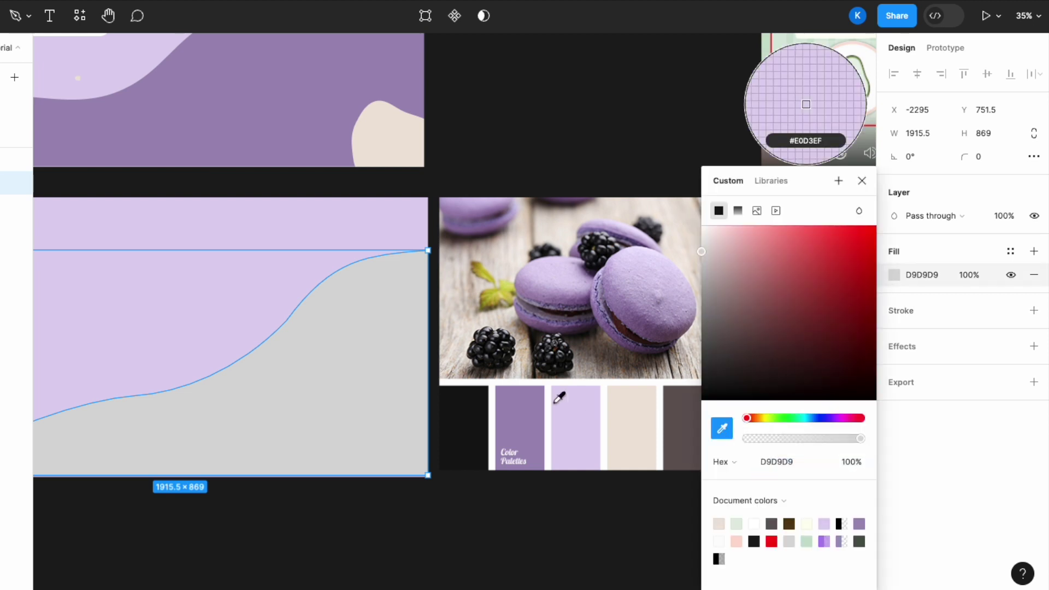
{"action": "left_click", "coordinate": [528, 404]}
{"action": "left_click", "coordinate": [862, 180]}
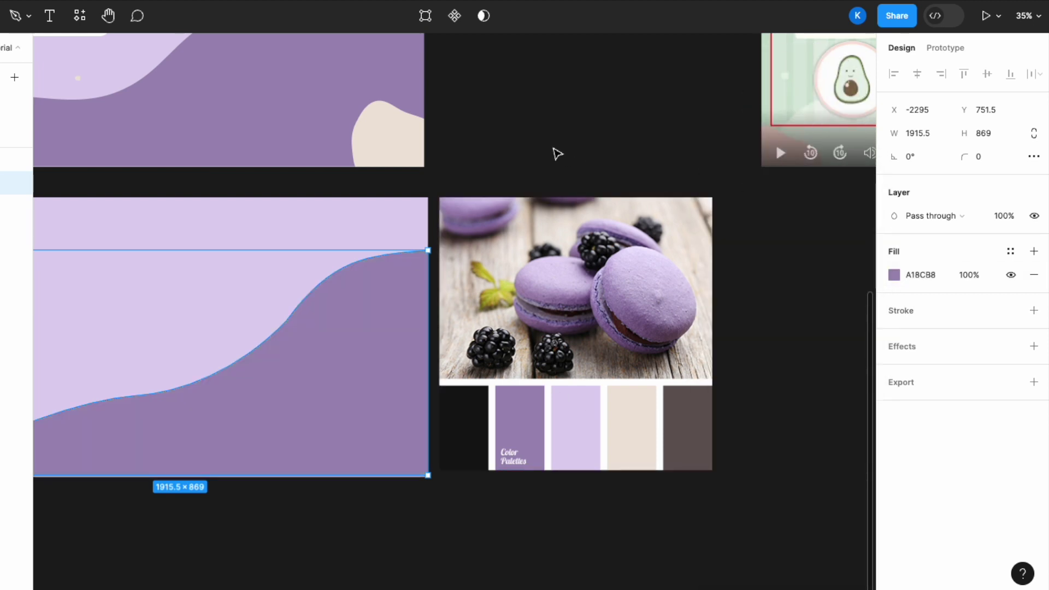
{"action": "left_click", "coordinate": [557, 154]}
{"action": "scroll", "coordinate": [556, 155], "scroll_direction": "left", "scroll_amount": 7}
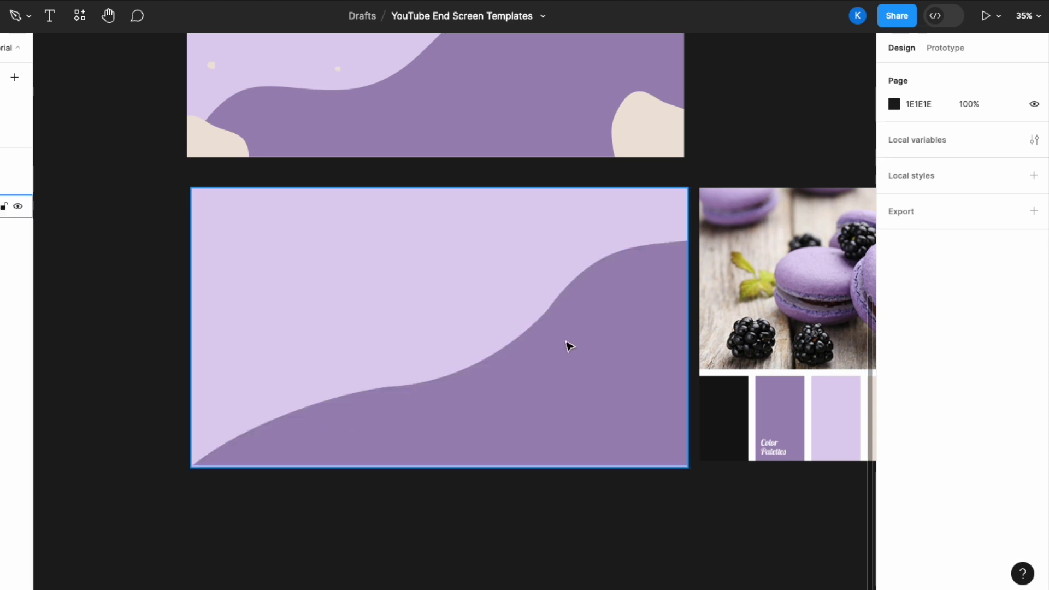
Step: Select the wave and lilac rectangle and wrap them in a new frame, Frame 1
{"action": "left_click", "coordinate": [399, 433]}
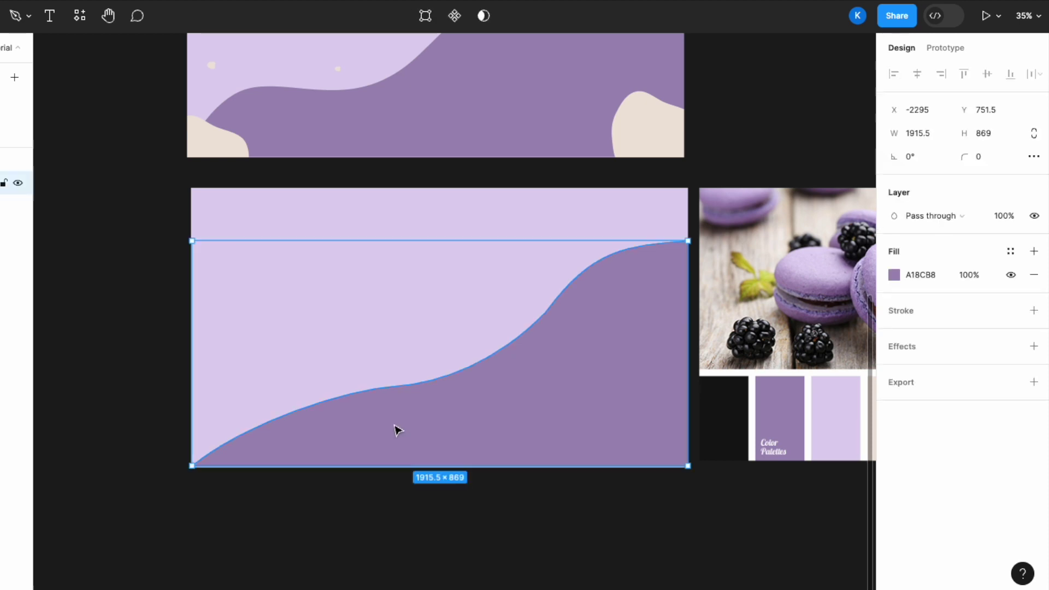
{"action": "left_click", "coordinate": [288, 229], "text": "shift"}
{"action": "right_click", "coordinate": [286, 227]}
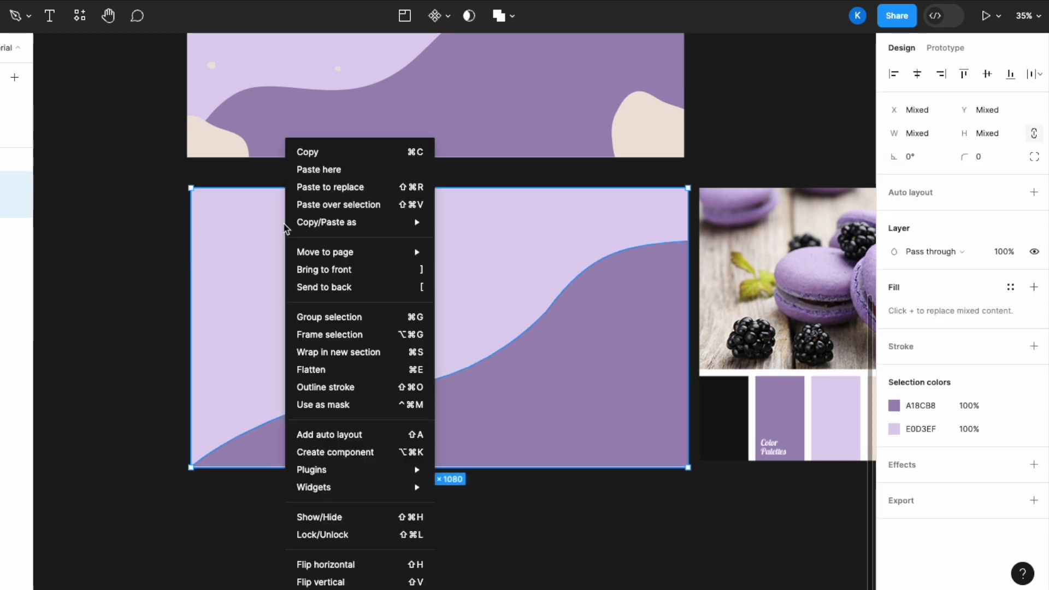
{"action": "left_click", "coordinate": [337, 336]}
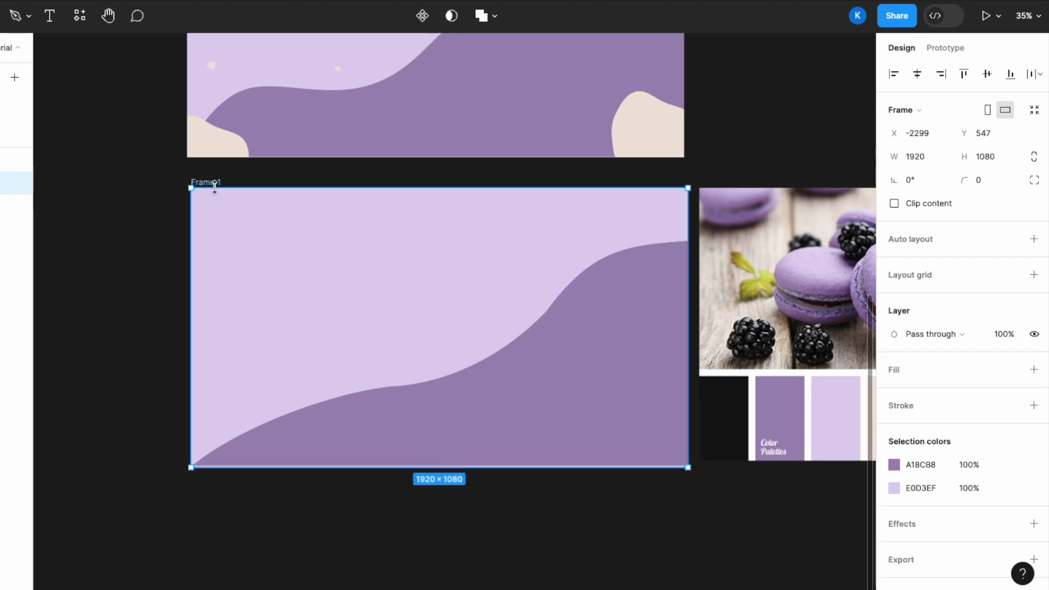
Step: Check the wave inside Frame 1 and look over the new frame
{"action": "left_click", "coordinate": [96, 509]}
{"action": "left_click", "coordinate": [259, 444]}
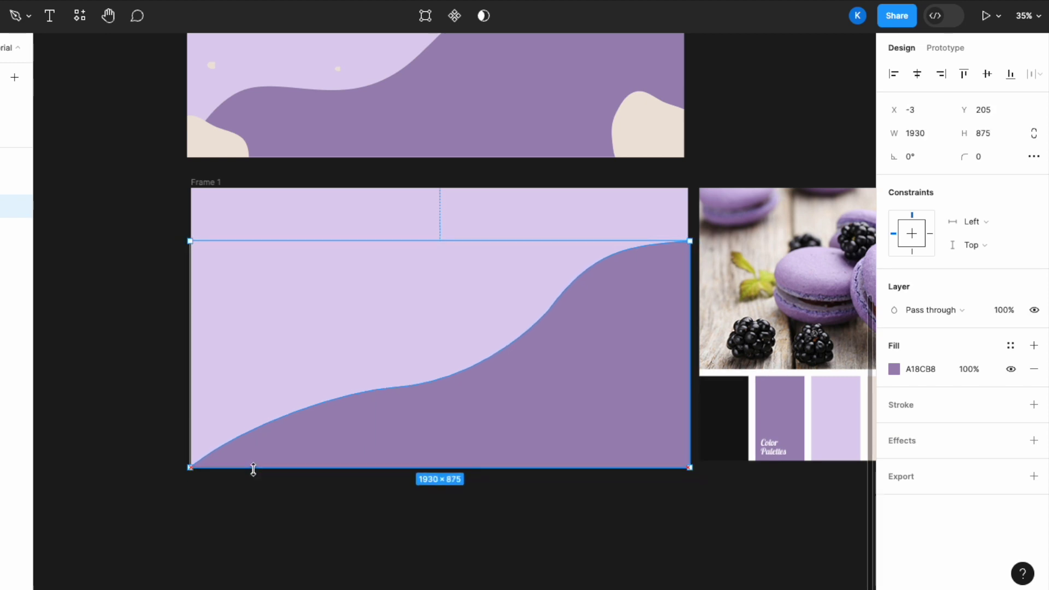
{"action": "left_click", "coordinate": [263, 512]}
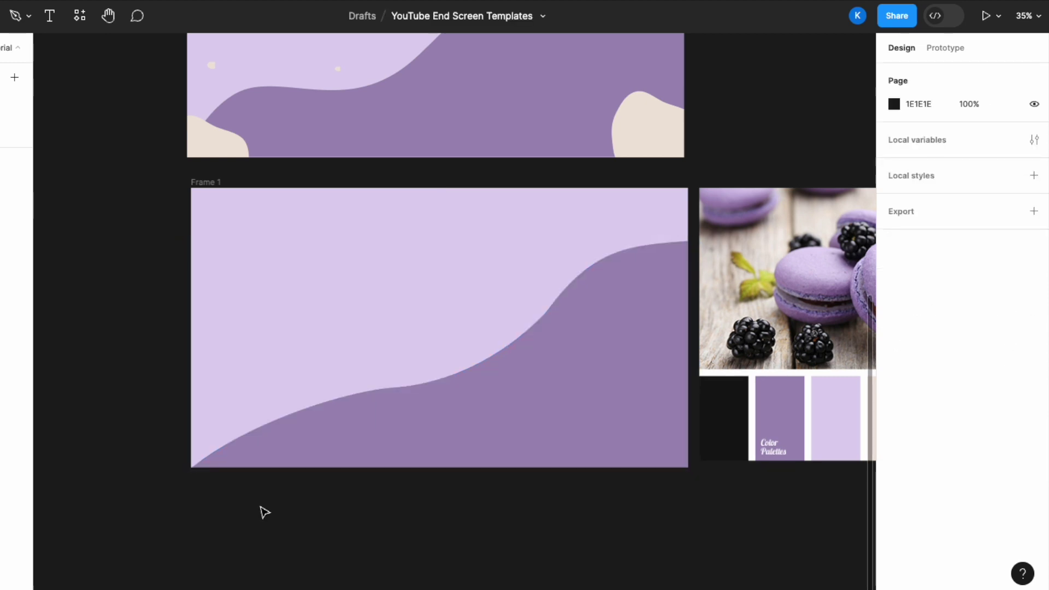
{"action": "scroll", "coordinate": [312, 481], "scroll_direction": "up", "scroll_amount": 3}
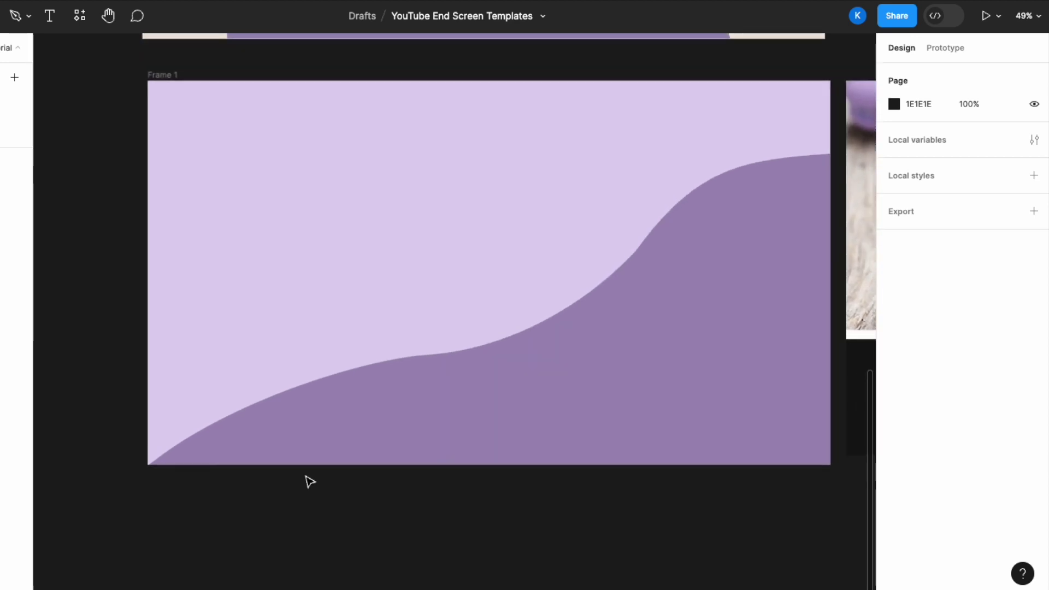
{"action": "scroll", "coordinate": [399, 477], "scroll_direction": "right", "scroll_amount": 4}
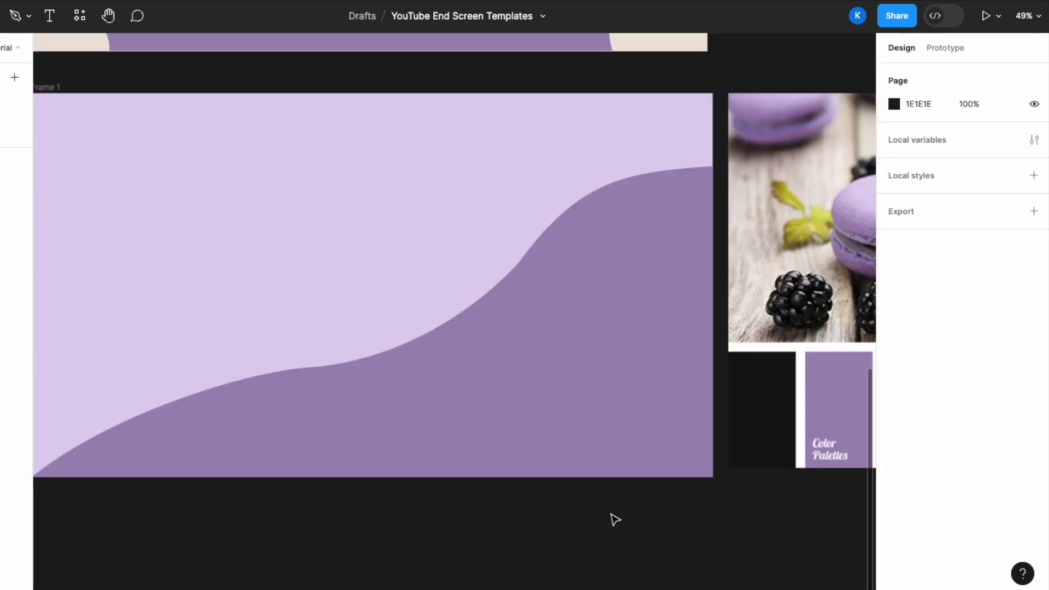
{"action": "scroll", "coordinate": [616, 519], "scroll_direction": "left", "scroll_amount": 3}
{"action": "scroll", "coordinate": [616, 520], "scroll_direction": "down", "scroll_amount": 3}
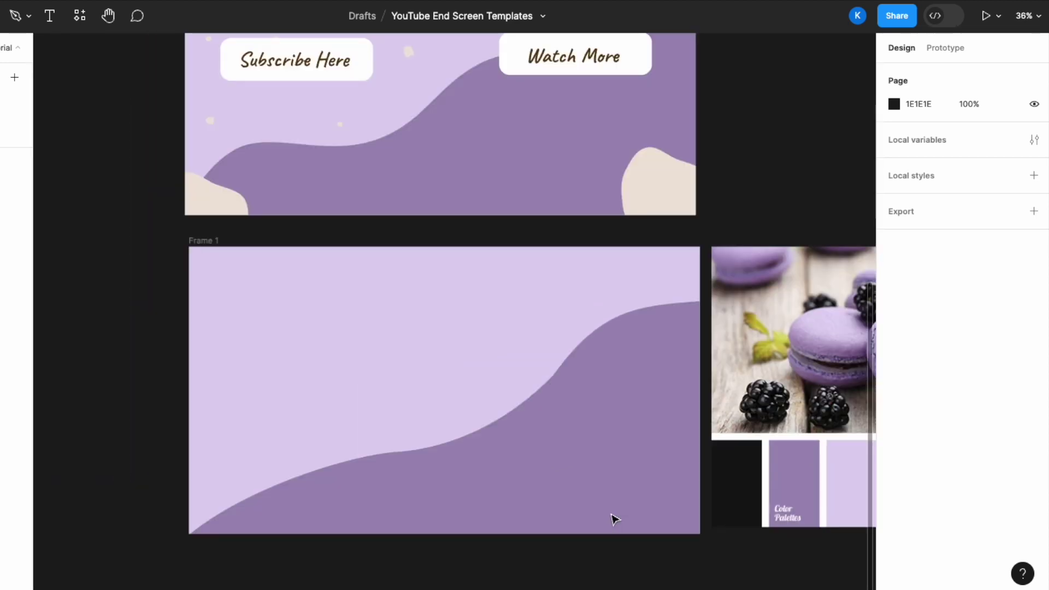
{"action": "scroll", "coordinate": [616, 520], "scroll_direction": "up", "scroll_amount": 5}
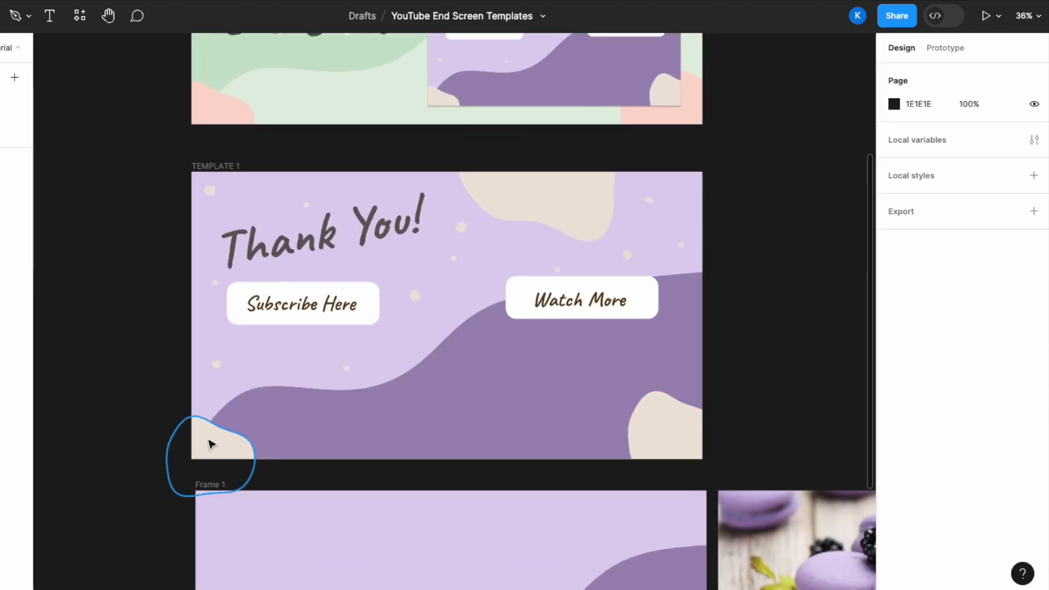
{"action": "scroll", "coordinate": [667, 427], "scroll_direction": "down", "scroll_amount": 6}
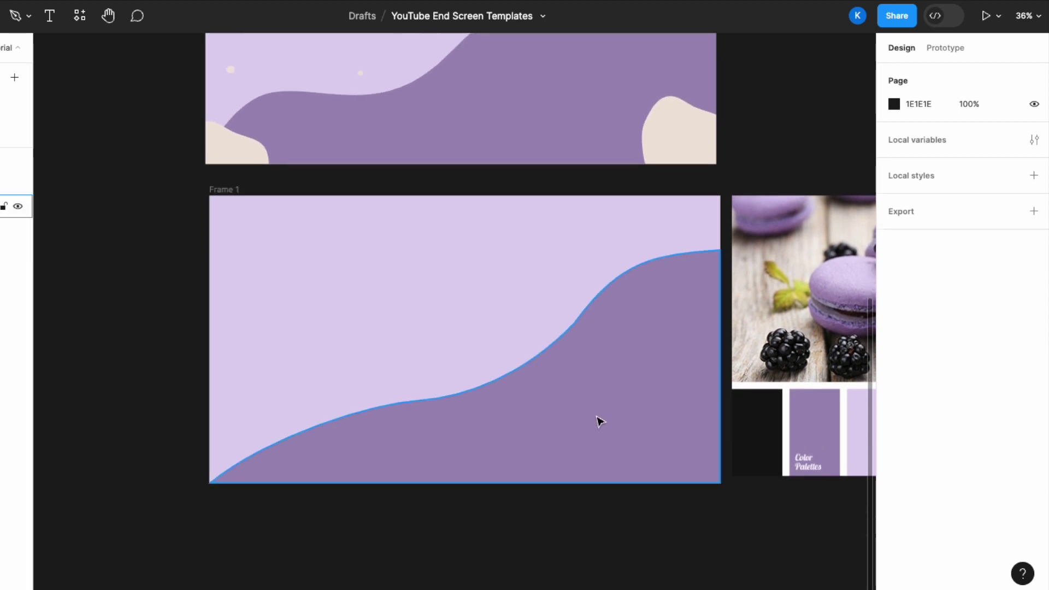
{"action": "scroll", "coordinate": [508, 420], "scroll_direction": "up", "scroll_amount": 4}
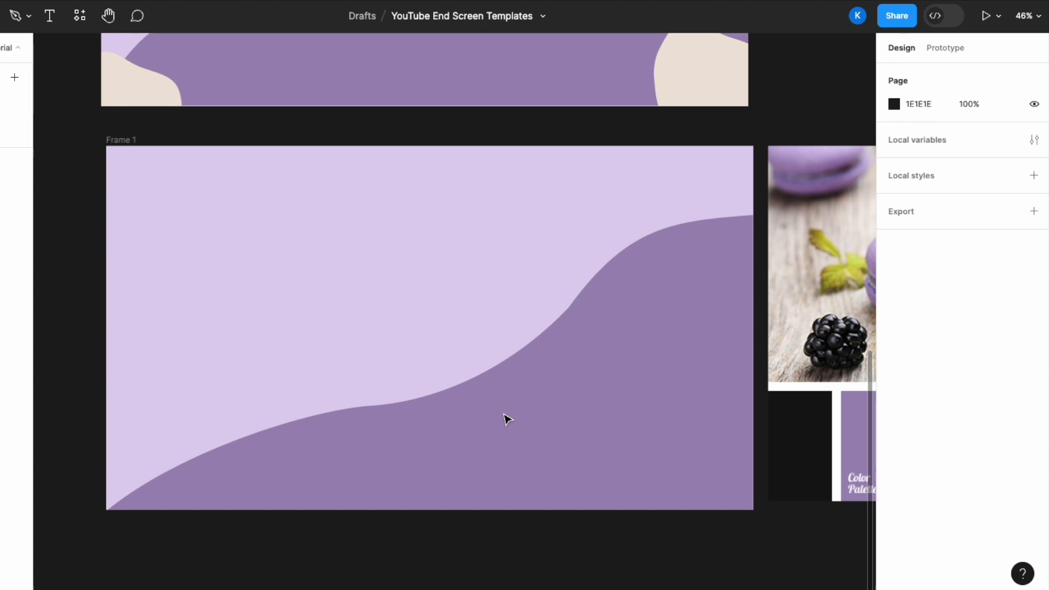
Step: Search the plugins for 'blobs' and run the Blobs plugin
{"action": "left_click", "coordinate": [80, 16]}
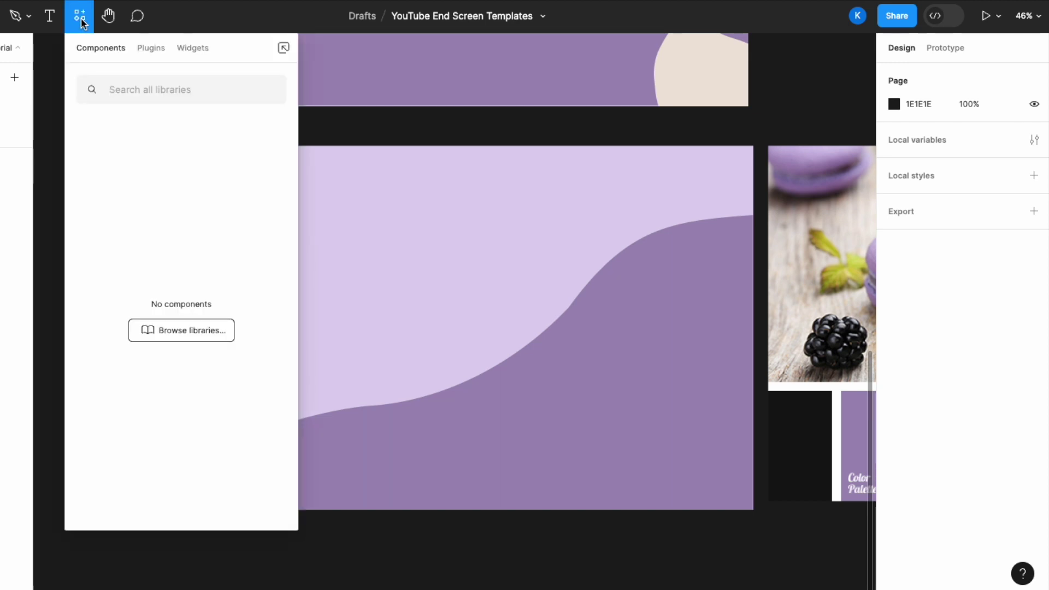
{"action": "left_click", "coordinate": [155, 47]}
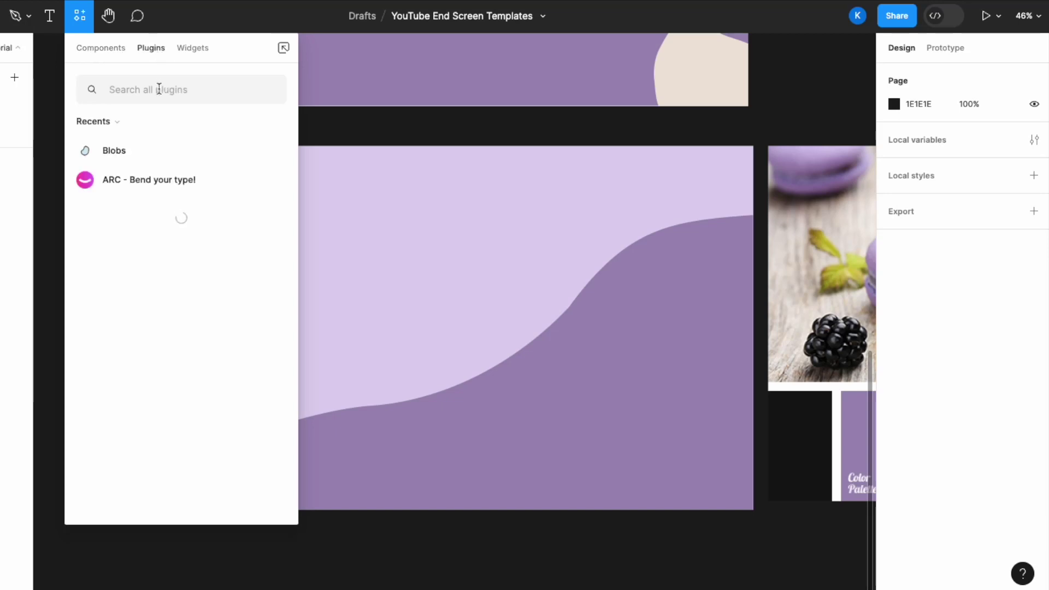
{"action": "type", "text": "blobs"}
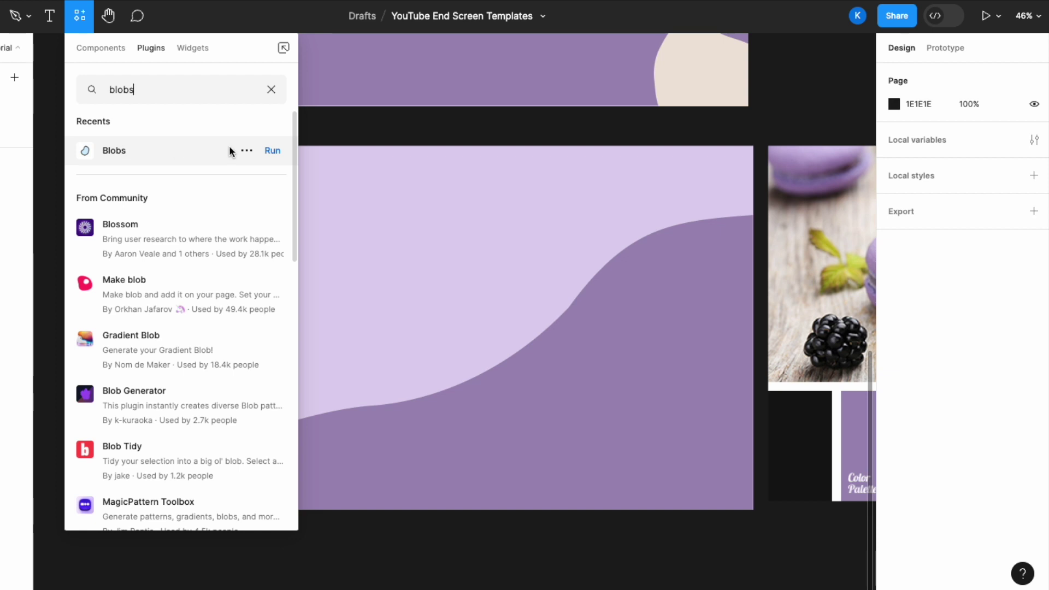
{"action": "left_click", "coordinate": [271, 152]}
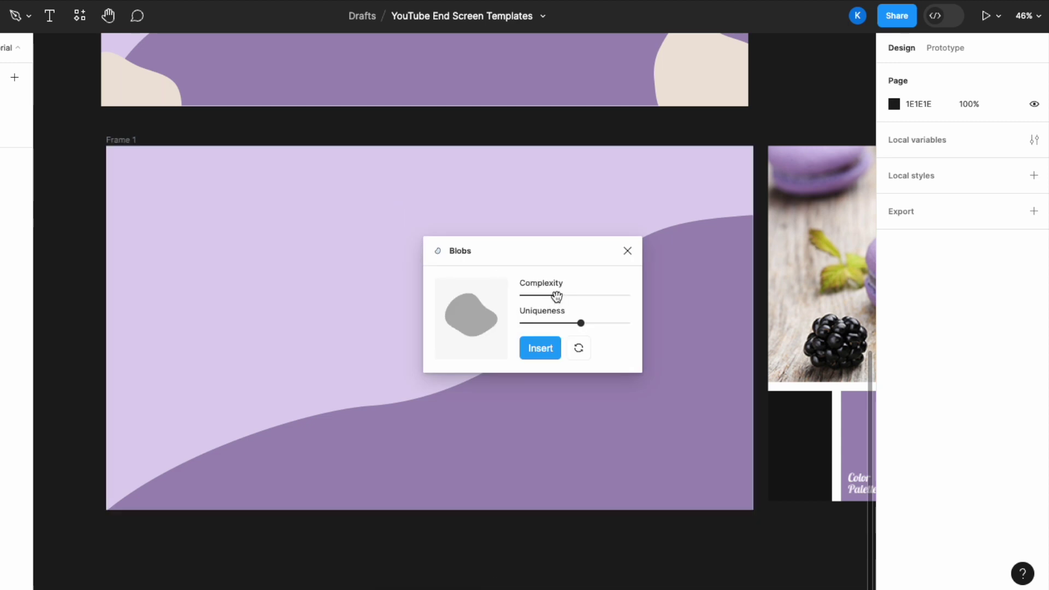
Step: Adjust the blob Complexity slider until the preview shows a rounded multi-lobed blob, then insert it
{"action": "left_click_drag", "start_coordinate": [557, 296], "coordinate": [561, 323]}
{"action": "left_click_drag", "start_coordinate": [604, 294], "coordinate": [571, 296]}
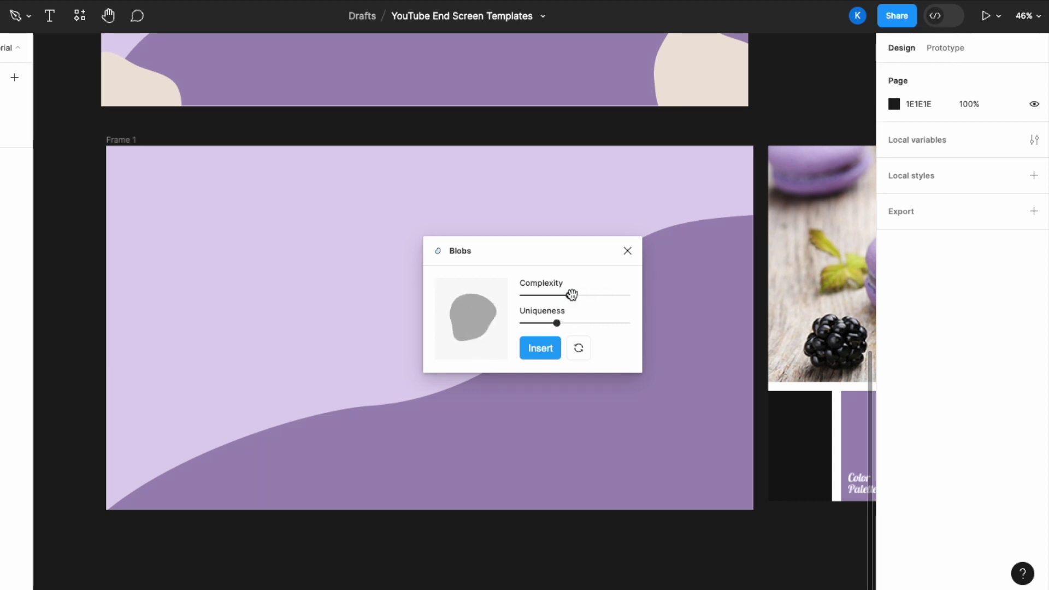
{"action": "left_click_drag", "start_coordinate": [578, 295], "coordinate": [581, 295]}
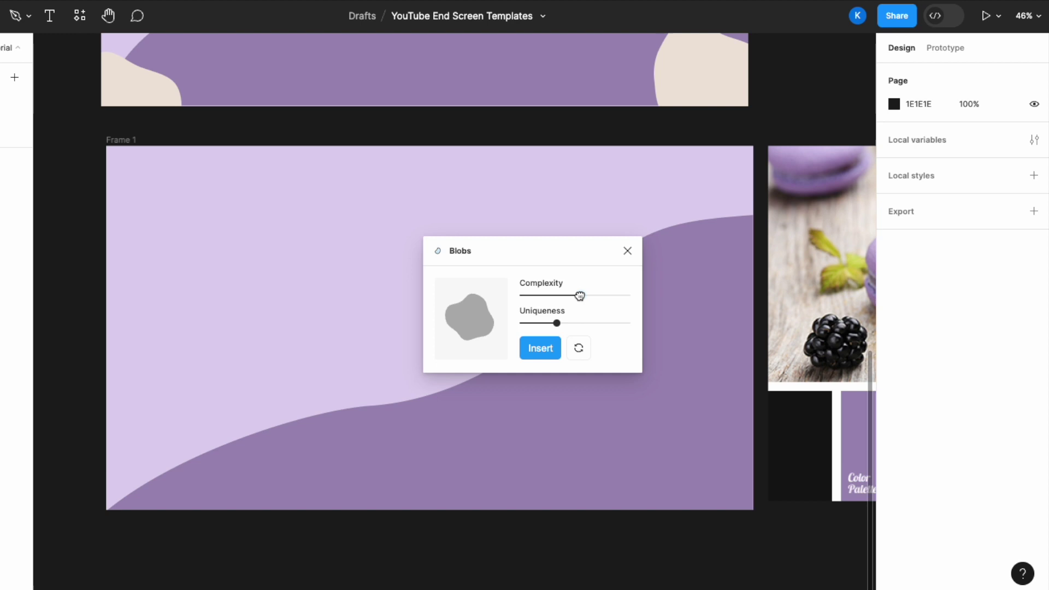
{"action": "left_click", "coordinate": [542, 348]}
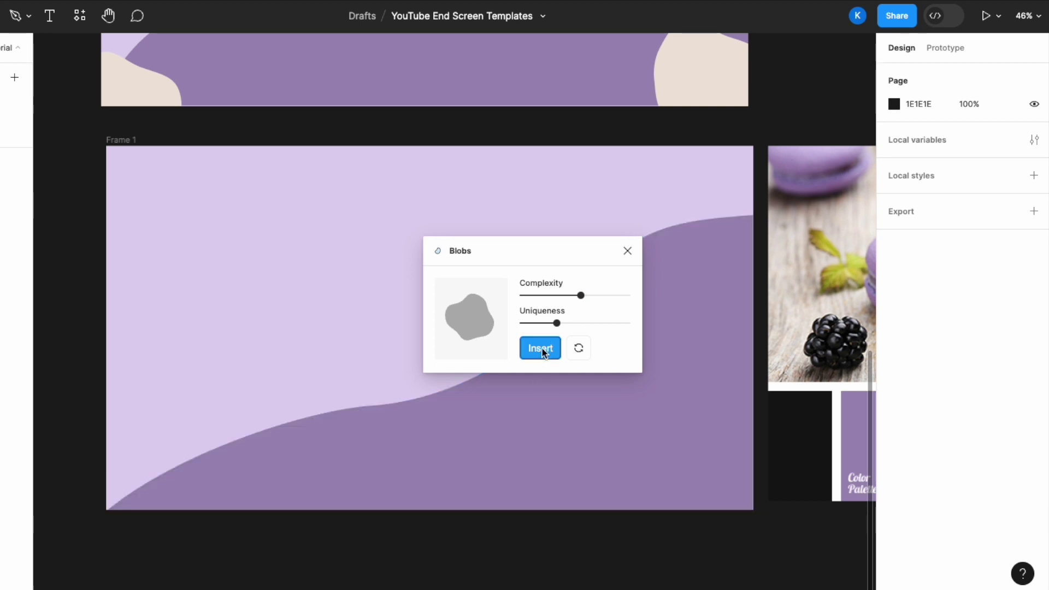
Step: Fill the newly inserted grey blob with beige F0E5DC eyedropped from the macaron palette
{"action": "left_click", "coordinate": [475, 482]}
{"action": "left_click", "coordinate": [368, 344]}
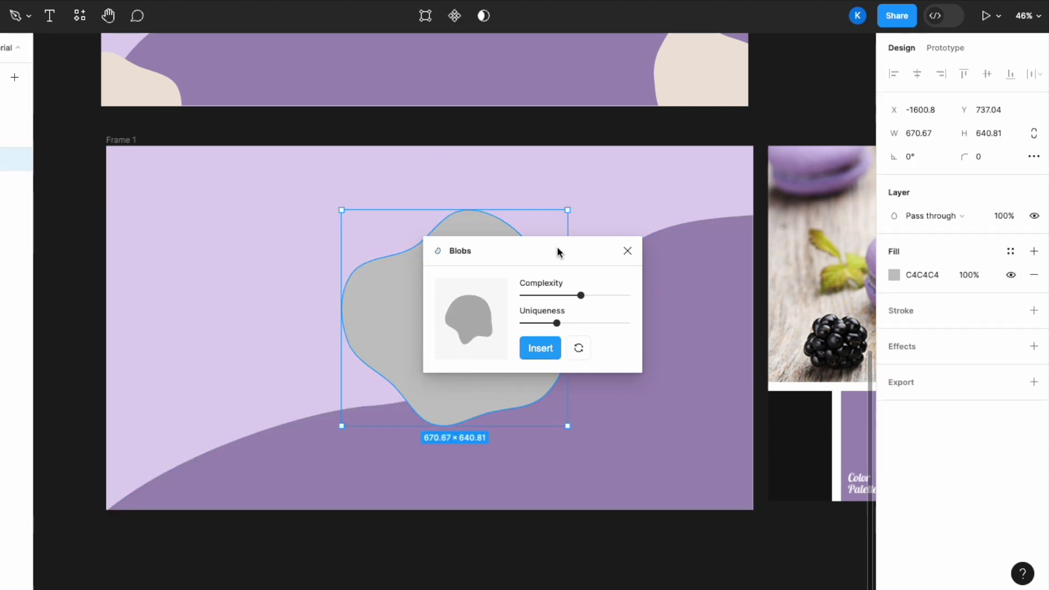
{"action": "left_click_drag", "start_coordinate": [558, 252], "coordinate": [601, 545]}
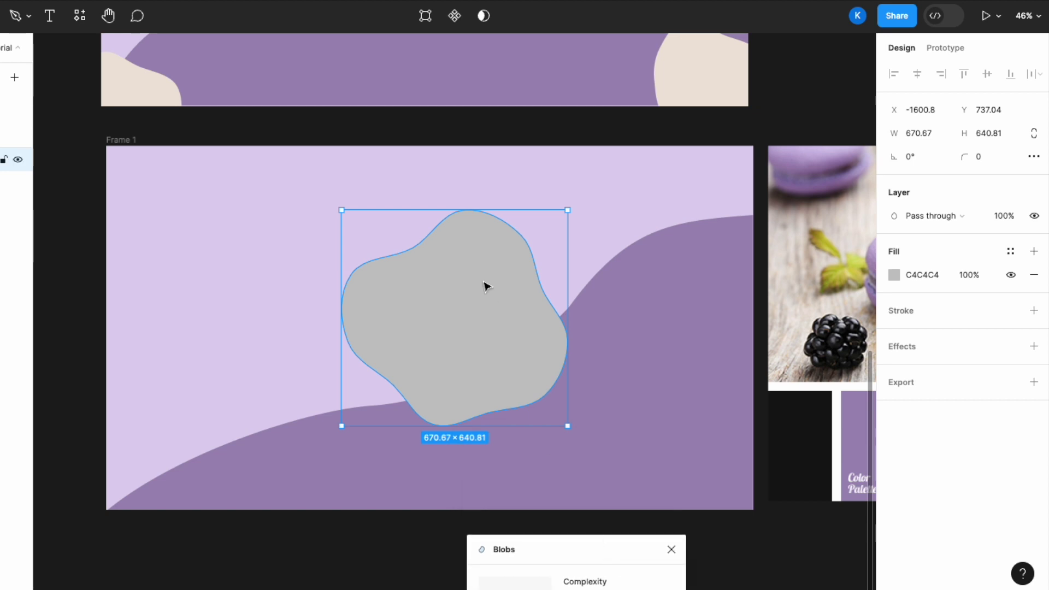
{"action": "left_click", "coordinate": [896, 274]}
{"action": "left_click", "coordinate": [722, 429]}
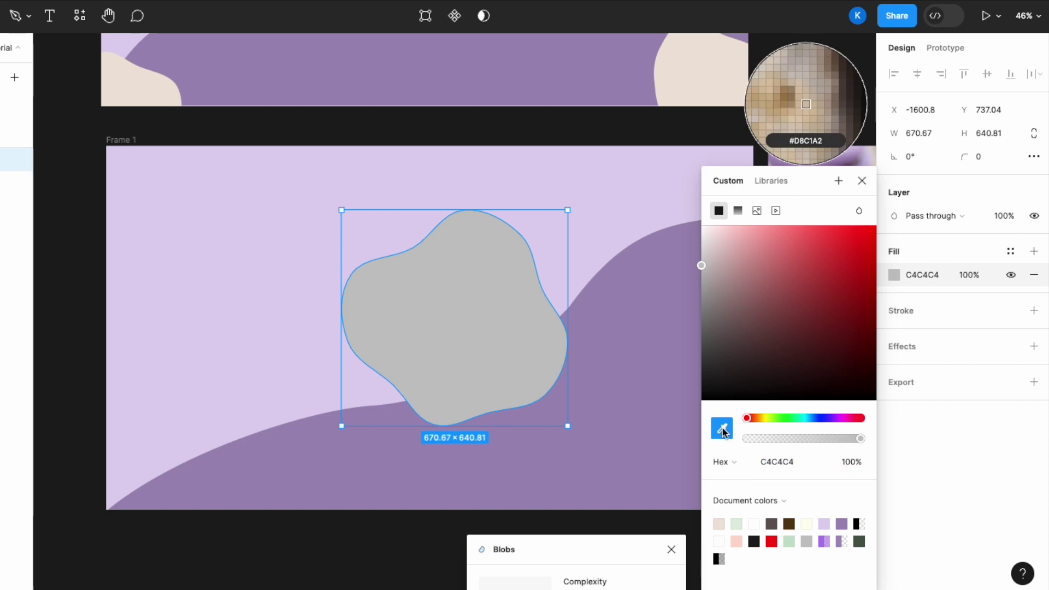
{"action": "scroll", "coordinate": [604, 394], "scroll_direction": "right", "scroll_amount": 10}
{"action": "left_click", "coordinate": [678, 411]}
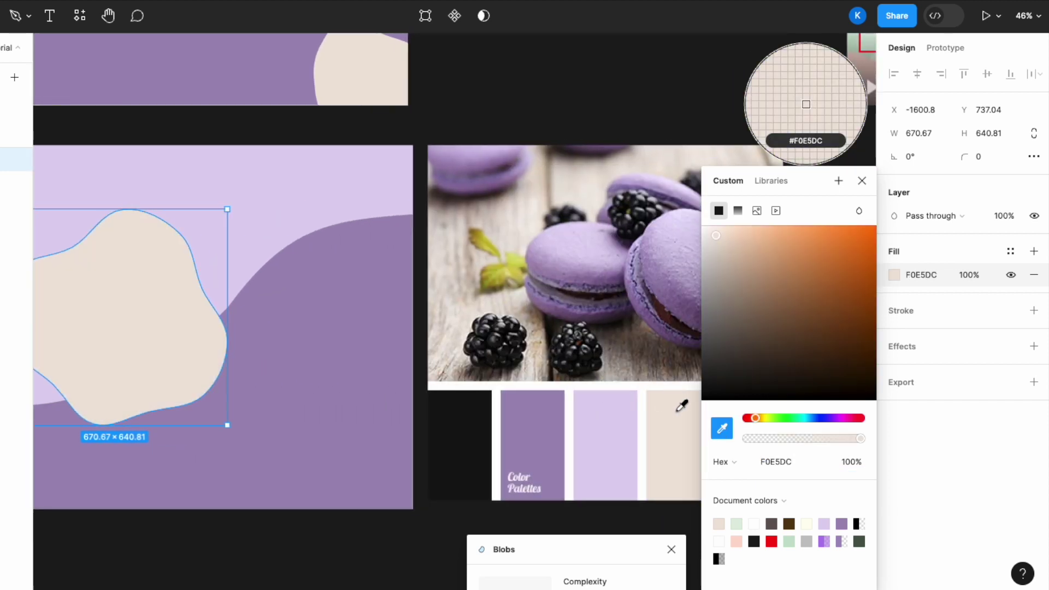
{"action": "left_click", "coordinate": [862, 181]}
{"action": "scroll", "coordinate": [827, 207], "scroll_direction": "left", "scroll_amount": 5}
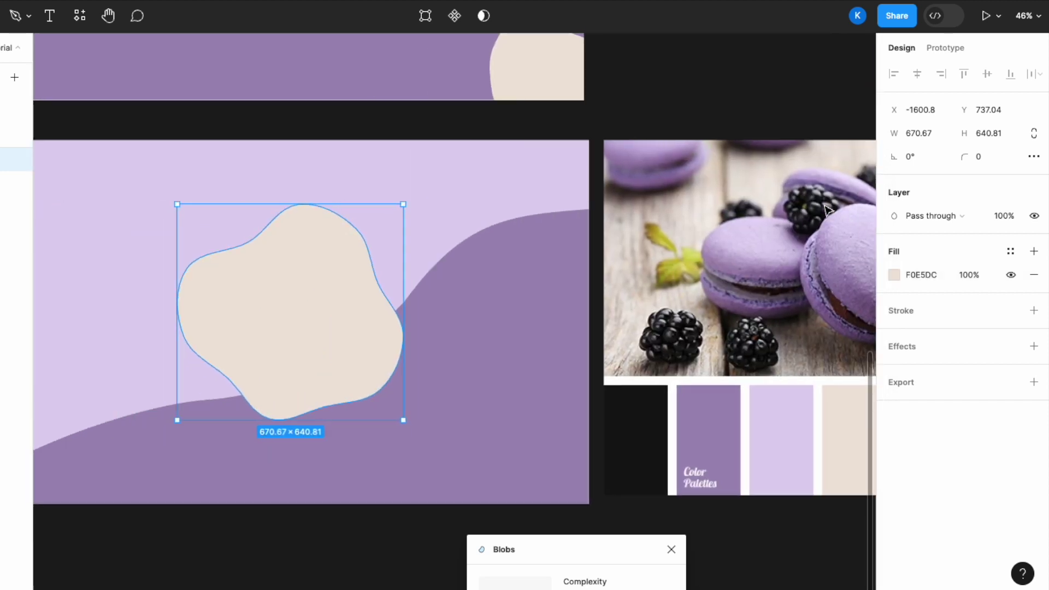
{"action": "scroll", "coordinate": [828, 211], "scroll_direction": "left", "scroll_amount": 6}
Step: Shrink the beige blob to 500×478 and push it over Frame 1's bottom-left corner
{"action": "left_click_drag", "start_coordinate": [558, 300], "coordinate": [267, 420]}
{"action": "left_click_drag", "start_coordinate": [340, 326], "coordinate": [282, 383]}
{"action": "mouse_move", "coordinate": [213, 430]}
{"action": "left_mouse_down"}
{"action": "mouse_move", "coordinate": [192, 426]}
{"action": "mouse_move", "coordinate": [202, 434]}
{"action": "left_mouse_up"}
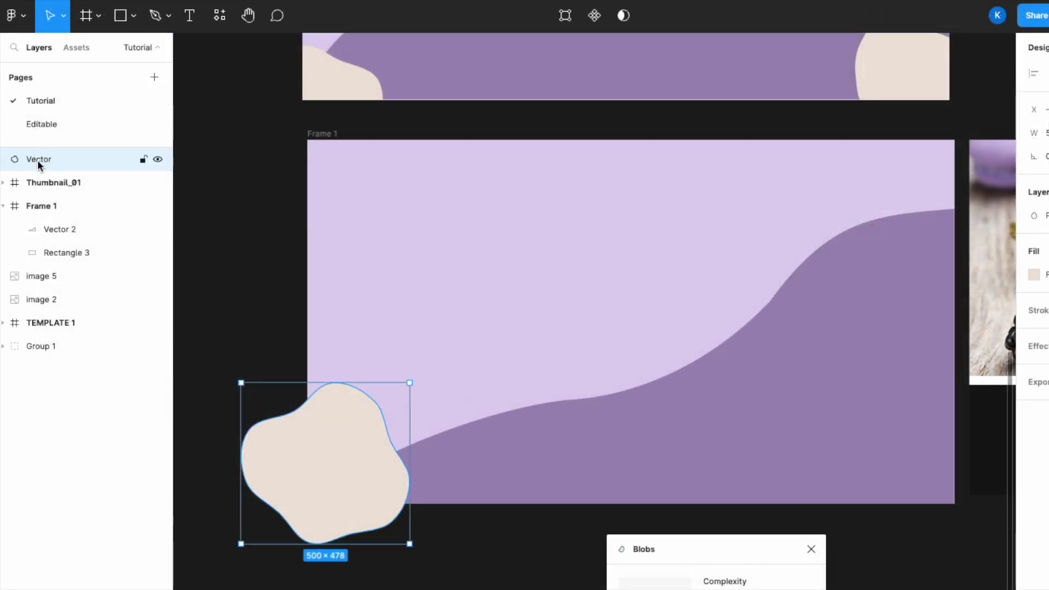
Step: Move the blob layer into Frame 1 and enable Clip content on the frame
{"action": "left_click", "coordinate": [310, 135]}
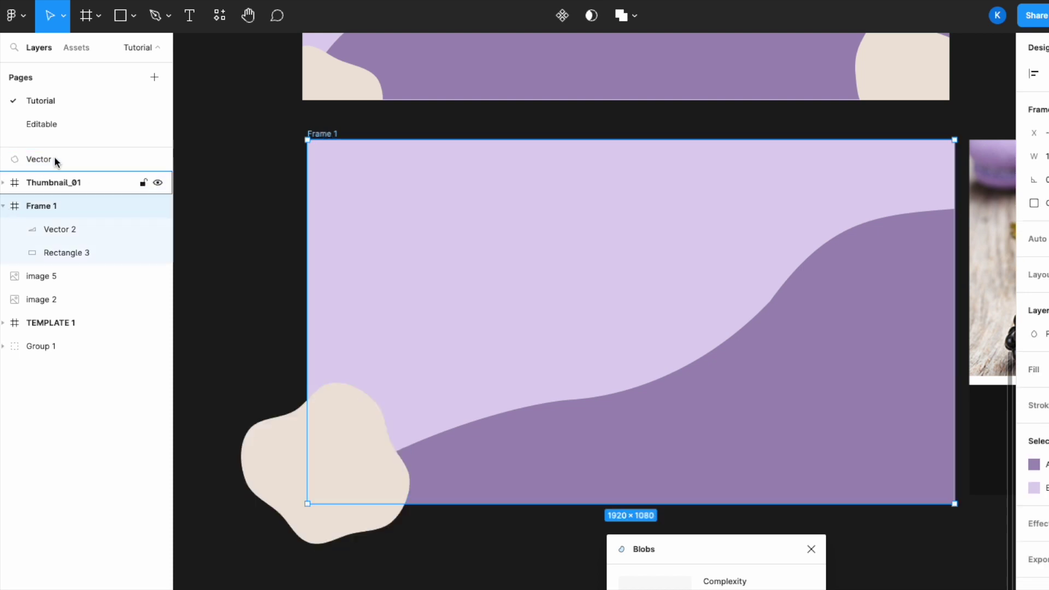
{"action": "left_click_drag", "start_coordinate": [50, 157], "coordinate": [67, 215]}
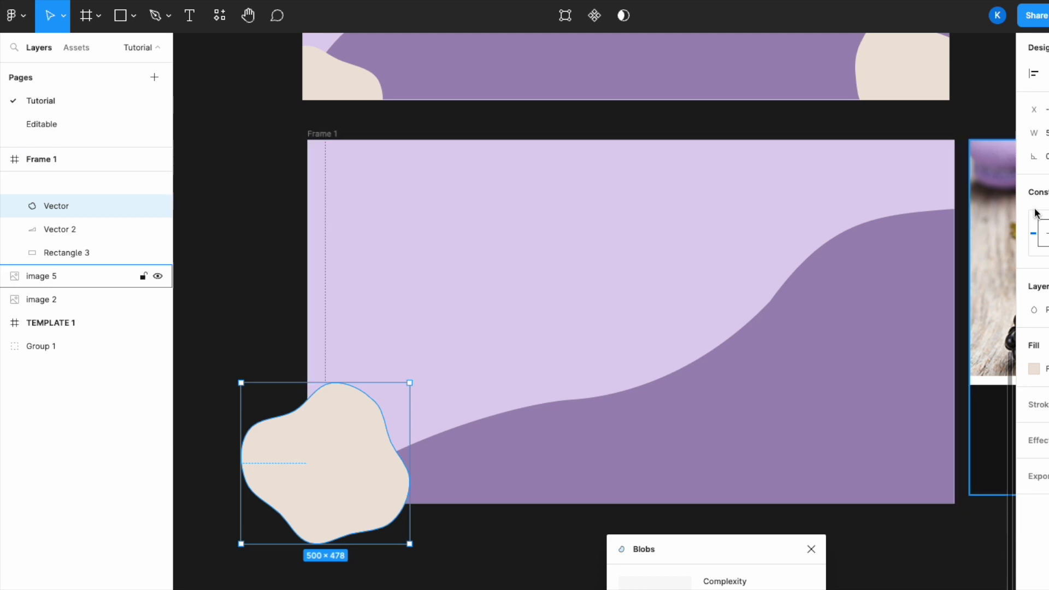
{"action": "left_click", "coordinate": [445, 406]}
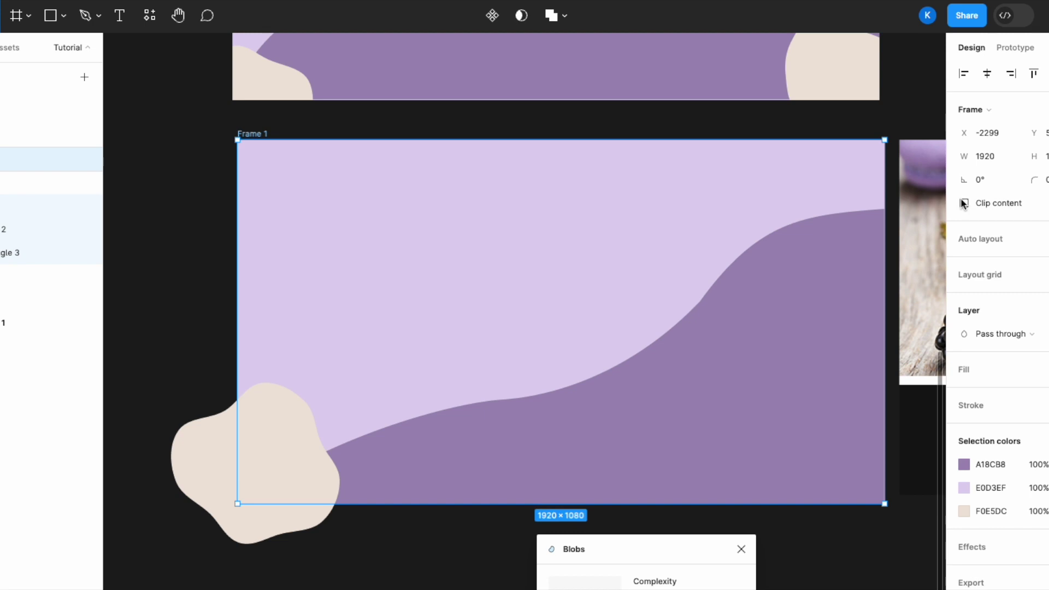
{"action": "left_click", "coordinate": [964, 203]}
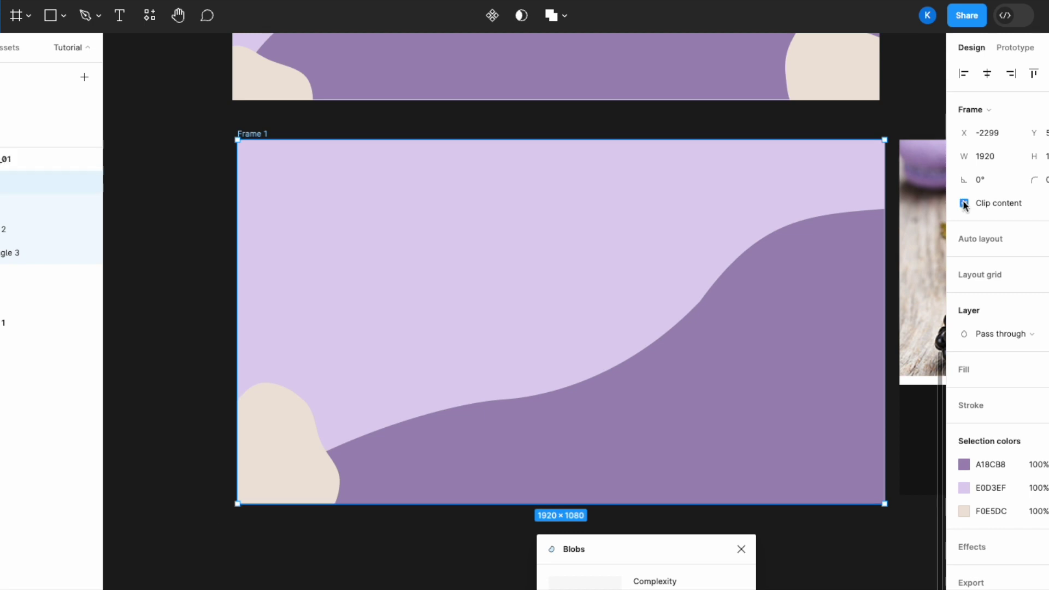
Step: Rotate the blob about 14° and nudge it into place
{"action": "left_click", "coordinate": [286, 420]}
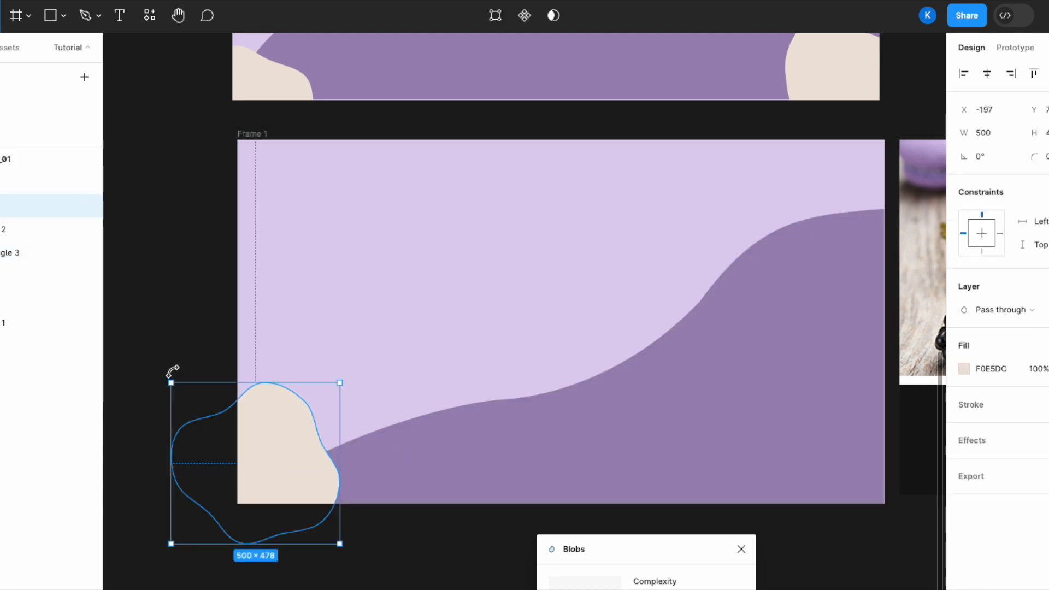
{"action": "left_click_drag", "start_coordinate": [172, 372], "coordinate": [143, 394]}
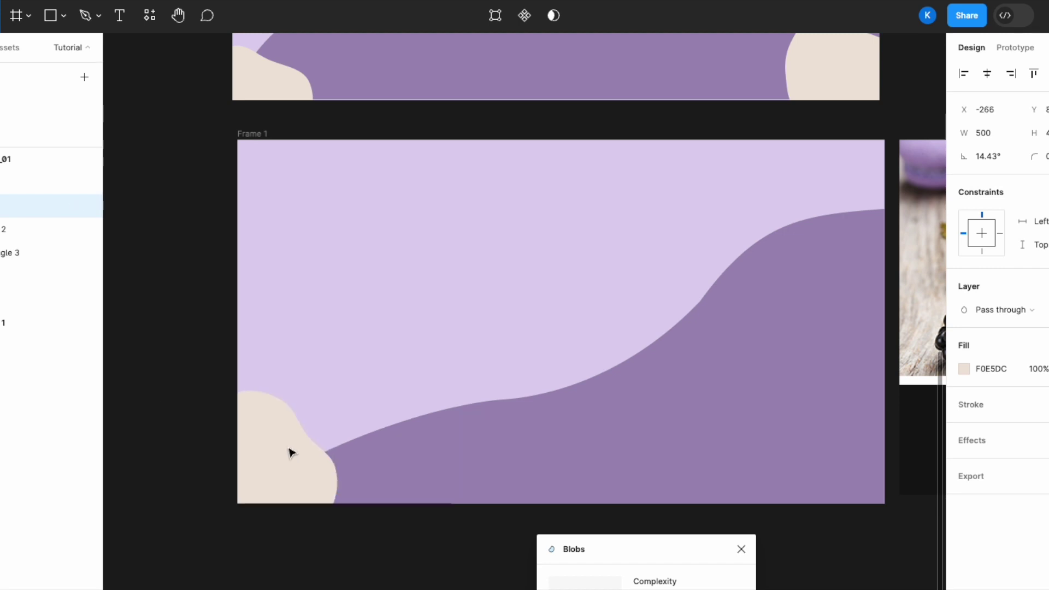
{"action": "left_click_drag", "start_coordinate": [291, 453], "coordinate": [571, 298]}
Step: Duplicate the beige blob into Frame 1's bottom-right corner
{"action": "scroll", "coordinate": [571, 297], "scroll_direction": "right", "scroll_amount": 3}
{"action": "scroll", "coordinate": [570, 297], "scroll_direction": "up", "scroll_amount": 2}
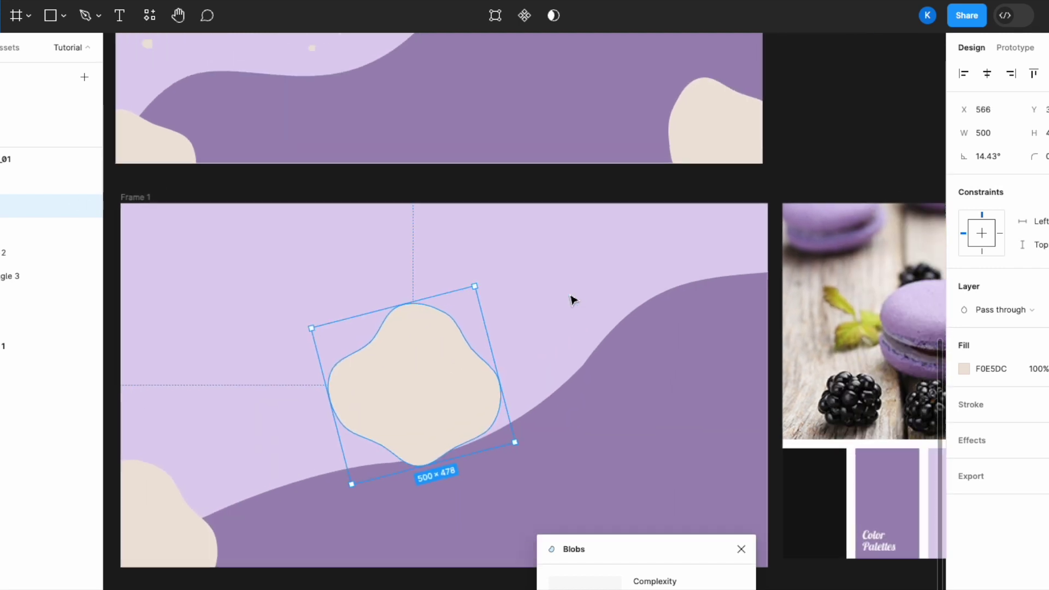
{"action": "scroll", "coordinate": [571, 297], "scroll_direction": "right", "scroll_amount": 1}
{"action": "scroll", "coordinate": [571, 298], "scroll_direction": "up", "scroll_amount": 1}
{"action": "scroll", "coordinate": [414, 347], "scroll_direction": "down", "scroll_amount": 5}
{"action": "scroll", "coordinate": [414, 346], "scroll_direction": "right", "scroll_amount": 1}
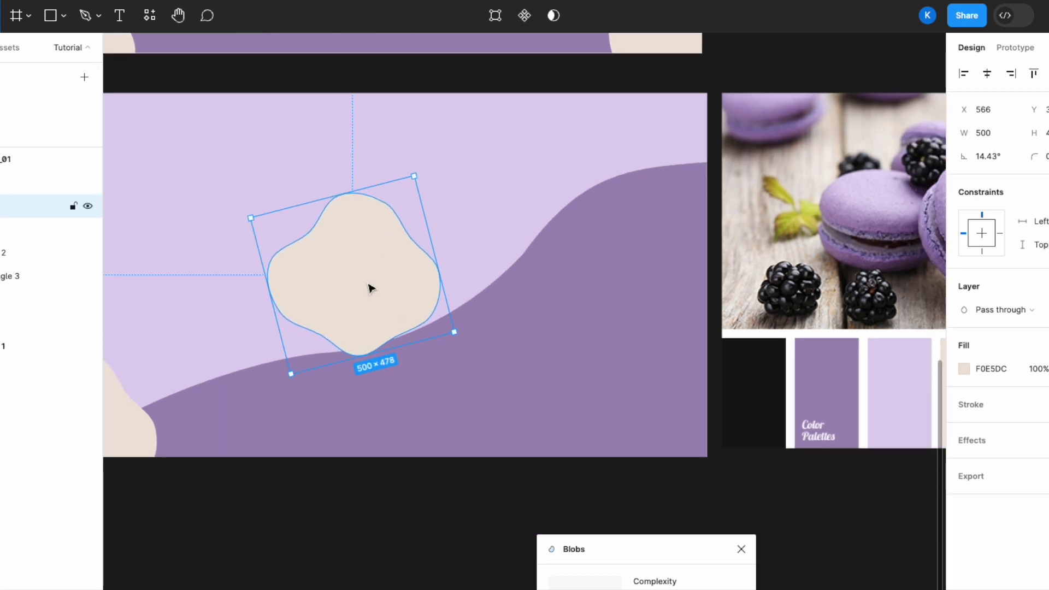
{"action": "left_click_drag", "start_coordinate": [372, 288], "coordinate": [607, 188]}
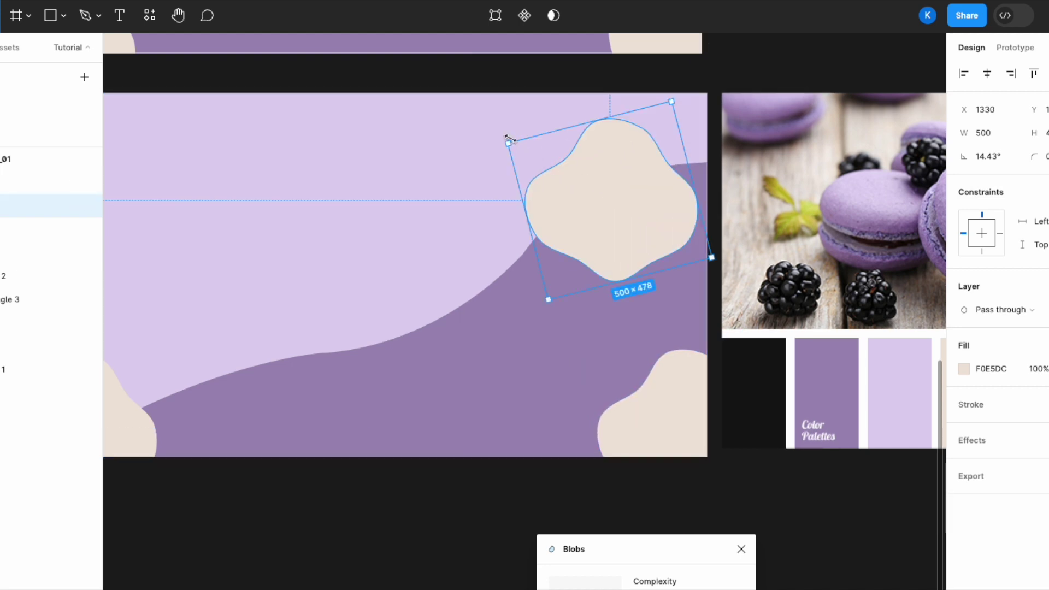
Step: Rotate another blob copy about 108° and tuck it into the top-right corner
{"action": "left_click_drag", "start_coordinate": [507, 136], "coordinate": [469, 159]}
{"action": "key", "text": "ctrl+z"}
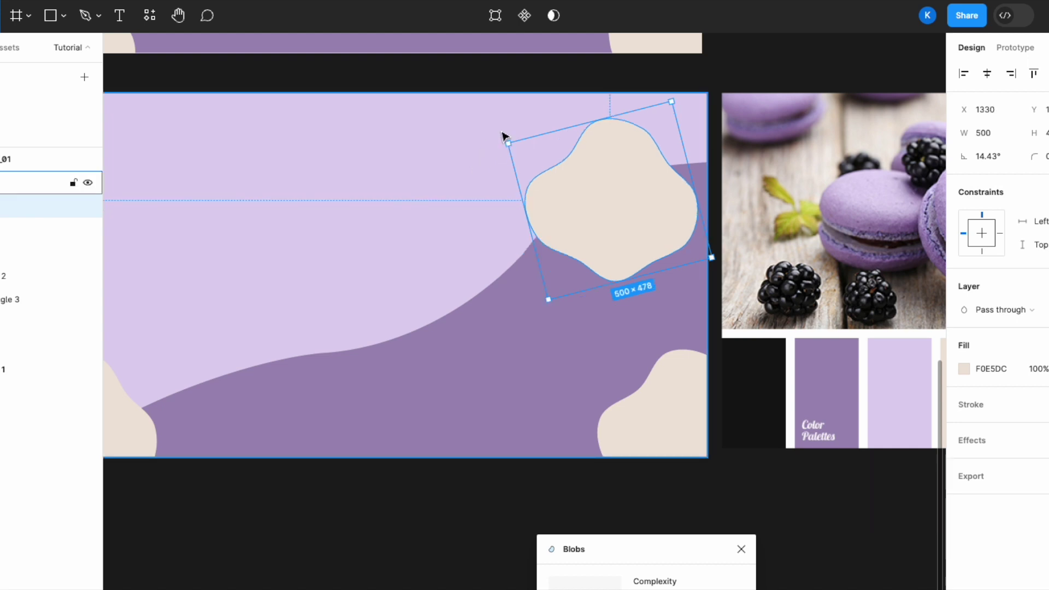
{"action": "left_click_drag", "start_coordinate": [506, 134], "coordinate": [581, 254]}
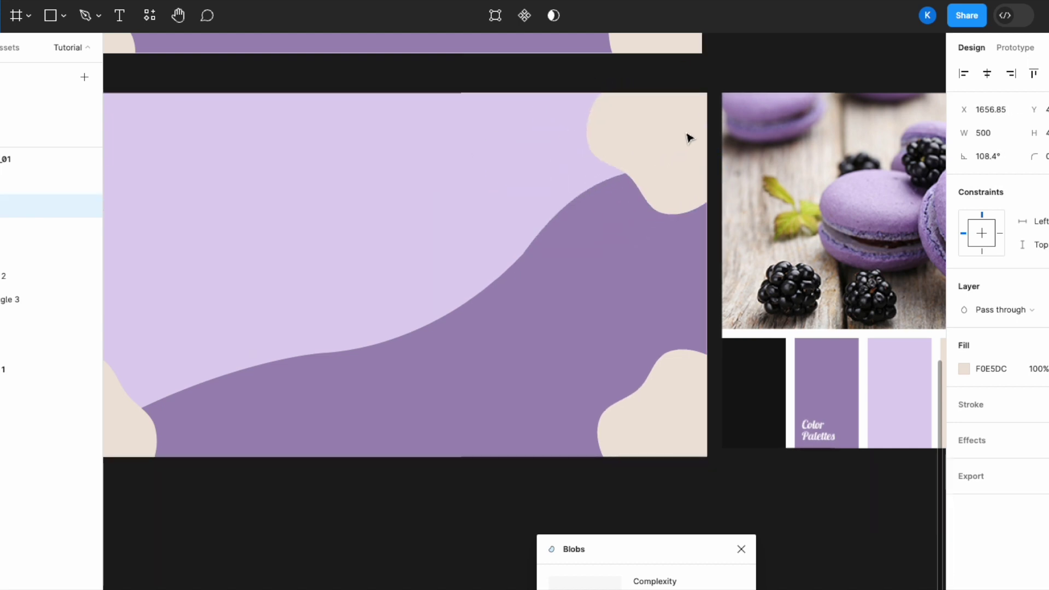
{"action": "left_click_drag", "start_coordinate": [690, 138], "coordinate": [691, 131]}
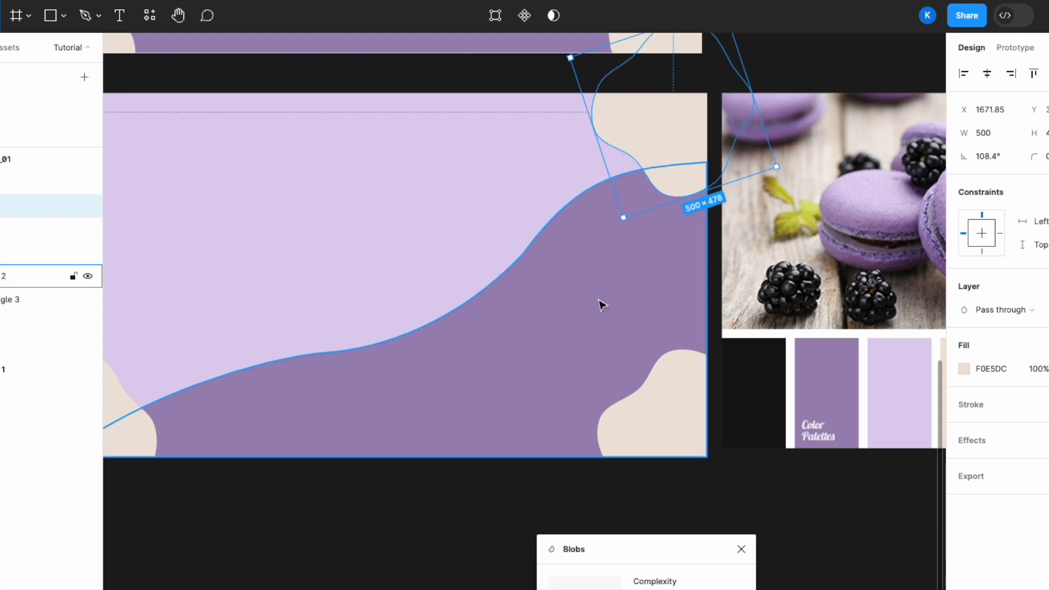
{"action": "scroll", "coordinate": [601, 305], "scroll_direction": "left", "scroll_amount": 5}
{"action": "scroll", "coordinate": [601, 306], "scroll_direction": "up", "scroll_amount": 1}
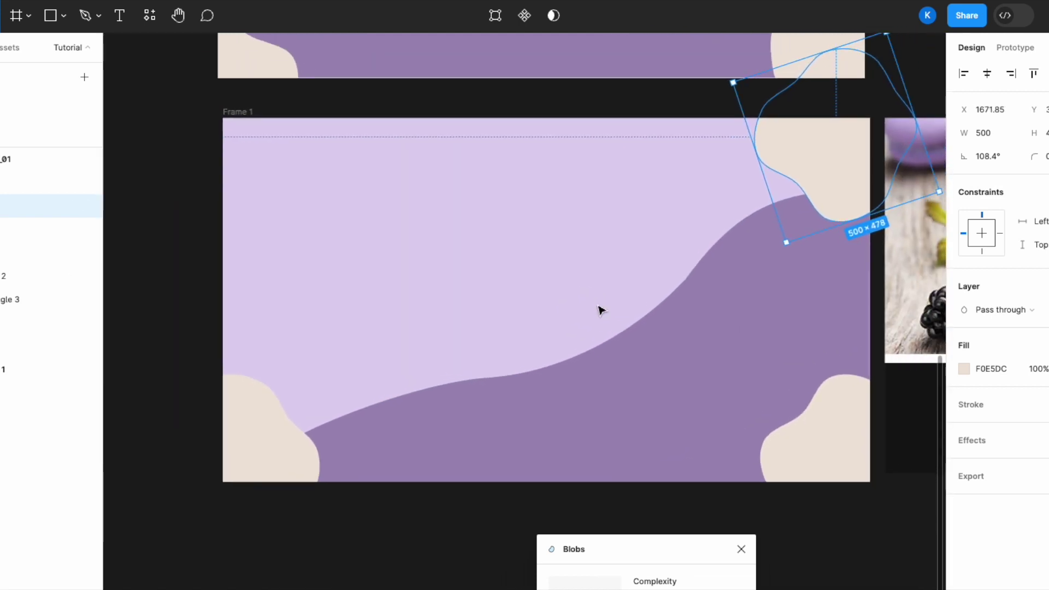
{"action": "left_click", "coordinate": [558, 521]}
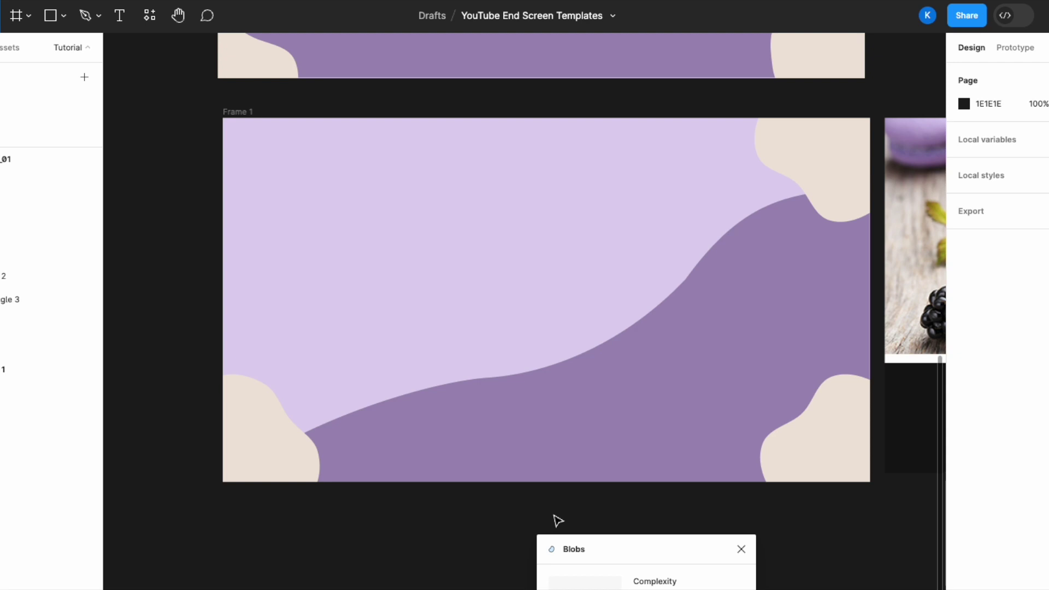
Step: Insert a Blobs-plugin blob, fill it with beige F0E5DC, and shrink it to 304×256 near the top-left
{"action": "scroll", "coordinate": [552, 394], "scroll_direction": "up", "scroll_amount": 8}
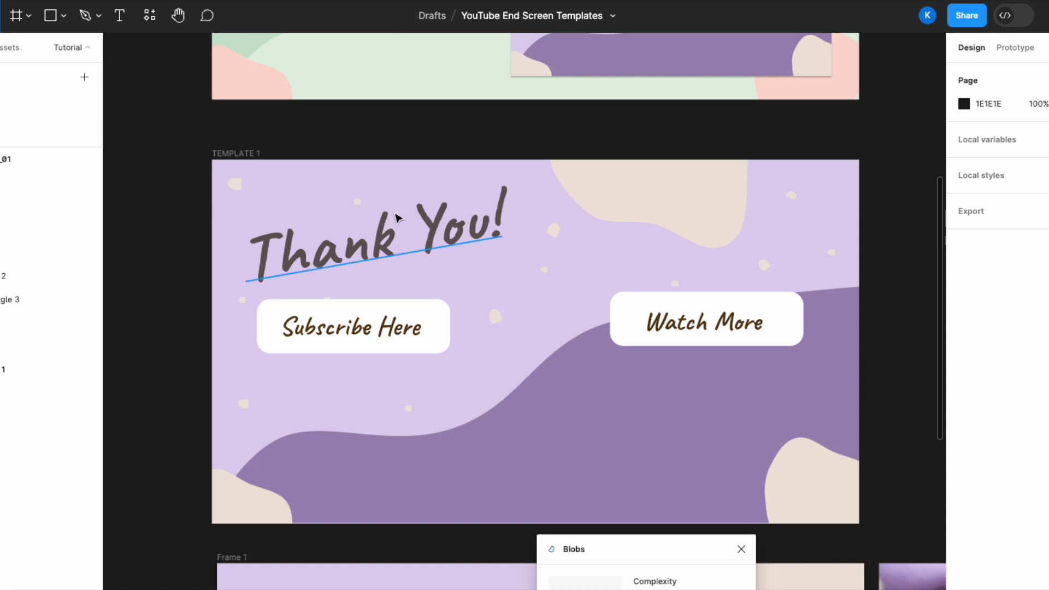
{"action": "scroll", "coordinate": [244, 401], "scroll_direction": "down", "scroll_amount": 7}
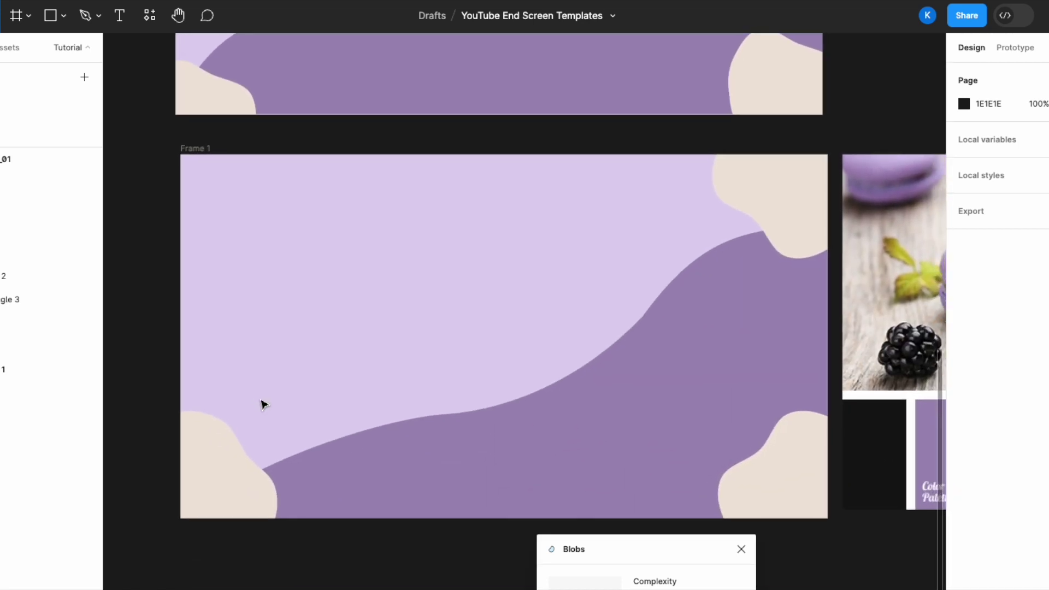
{"action": "scroll", "coordinate": [264, 404], "scroll_direction": "up", "scroll_amount": 2}
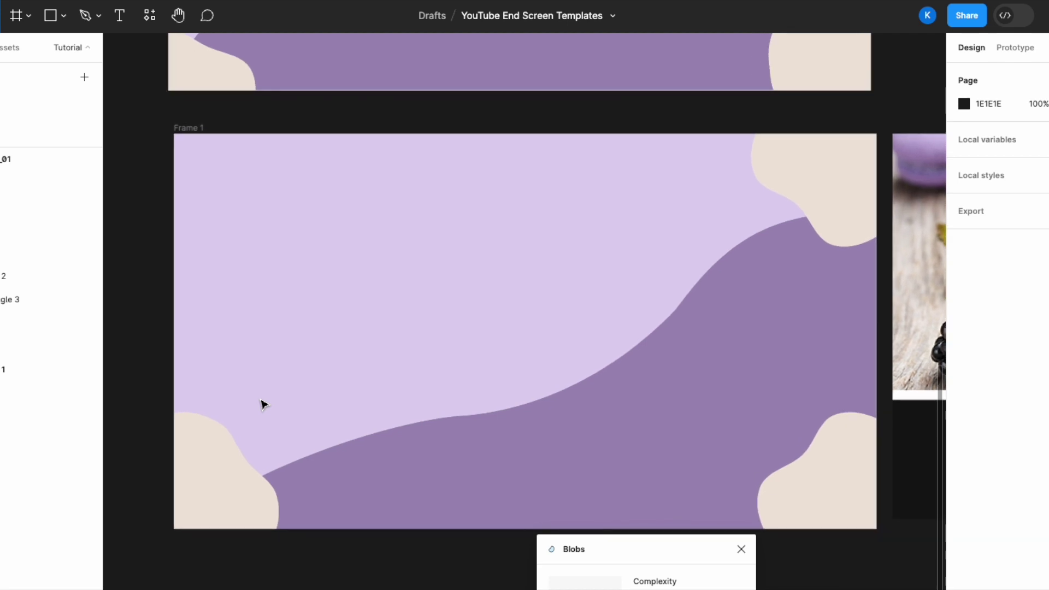
{"action": "left_click_drag", "start_coordinate": [685, 547], "coordinate": [726, 311]}
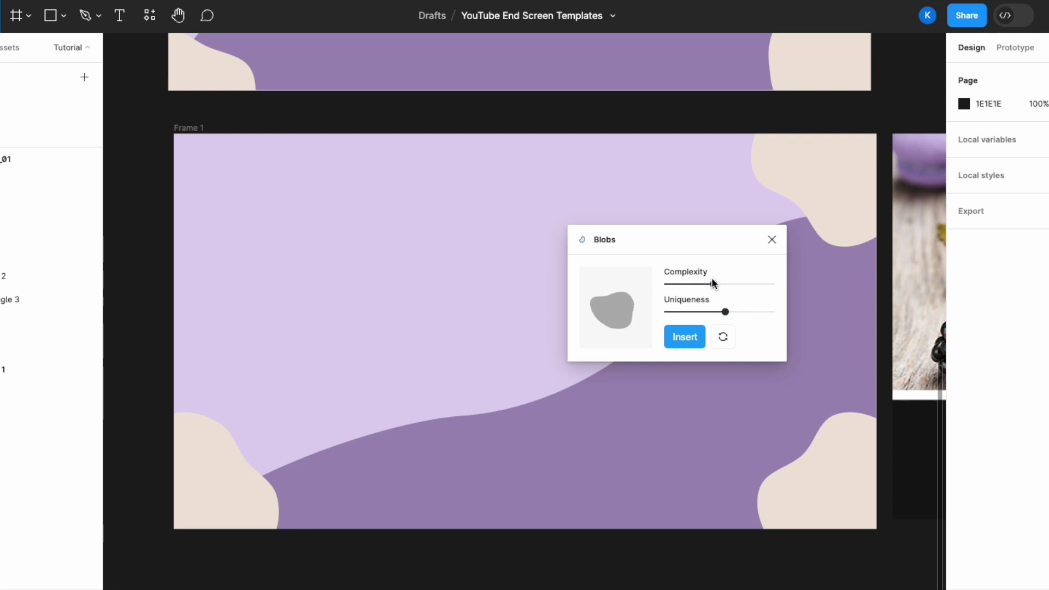
{"action": "left_click", "coordinate": [682, 337]}
{"action": "left_click", "coordinate": [503, 335]}
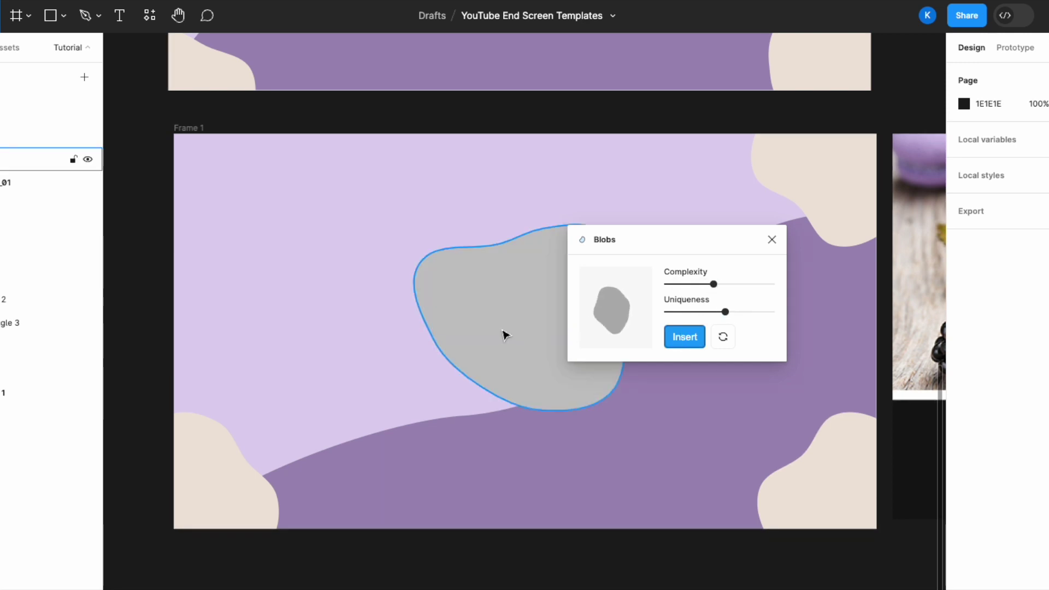
{"action": "left_click", "coordinate": [965, 275]}
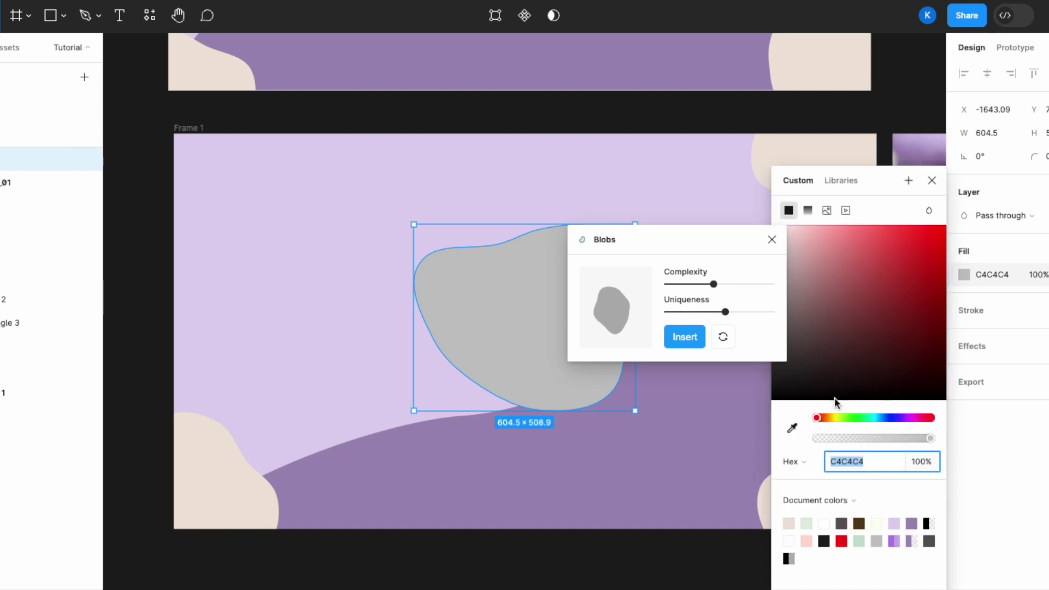
{"action": "left_click", "coordinate": [791, 428]}
{"action": "left_click", "coordinate": [800, 139]}
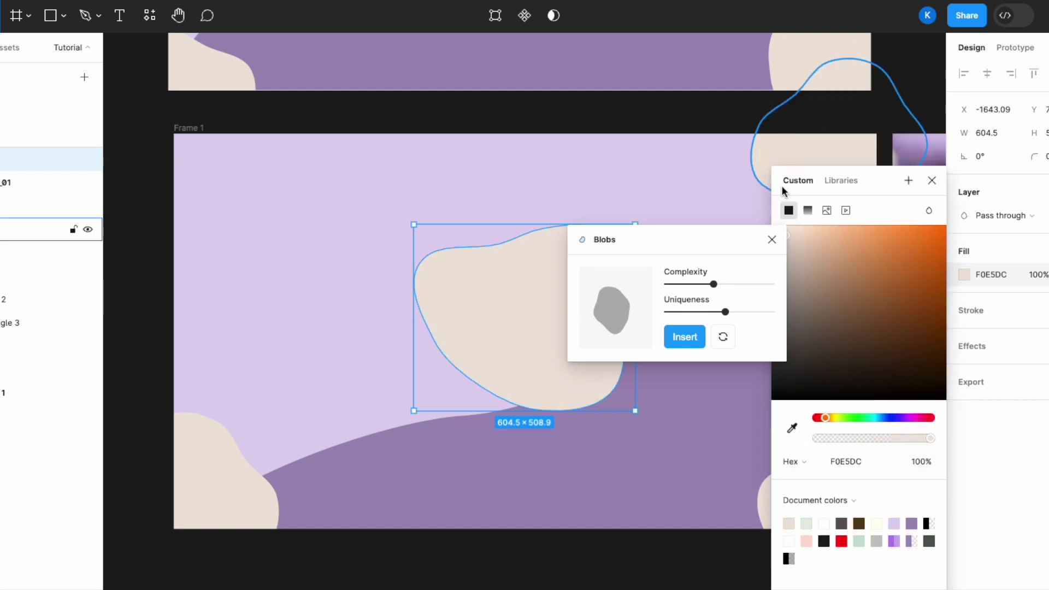
{"action": "left_click", "coordinate": [773, 239]}
{"action": "left_click_drag", "start_coordinate": [635, 224], "coordinate": [525, 317]}
{"action": "left_click_drag", "start_coordinate": [484, 356], "coordinate": [312, 207]}
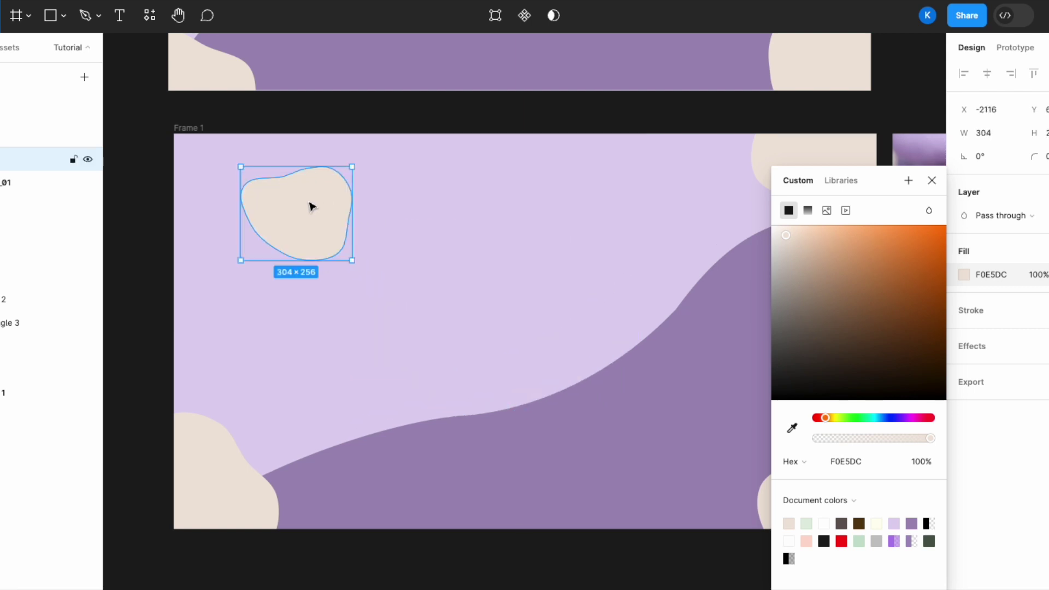
Step: Insert a wavier blob with raised Complexity and fill it with beige F0E5DC
{"action": "left_click", "coordinate": [150, 17]}
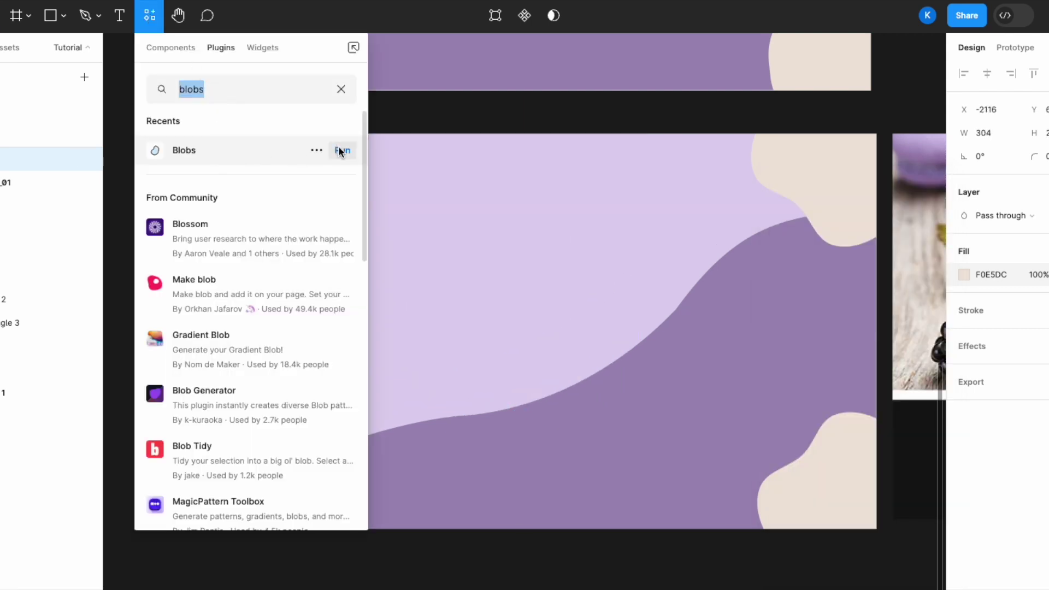
{"action": "left_click", "coordinate": [340, 151]}
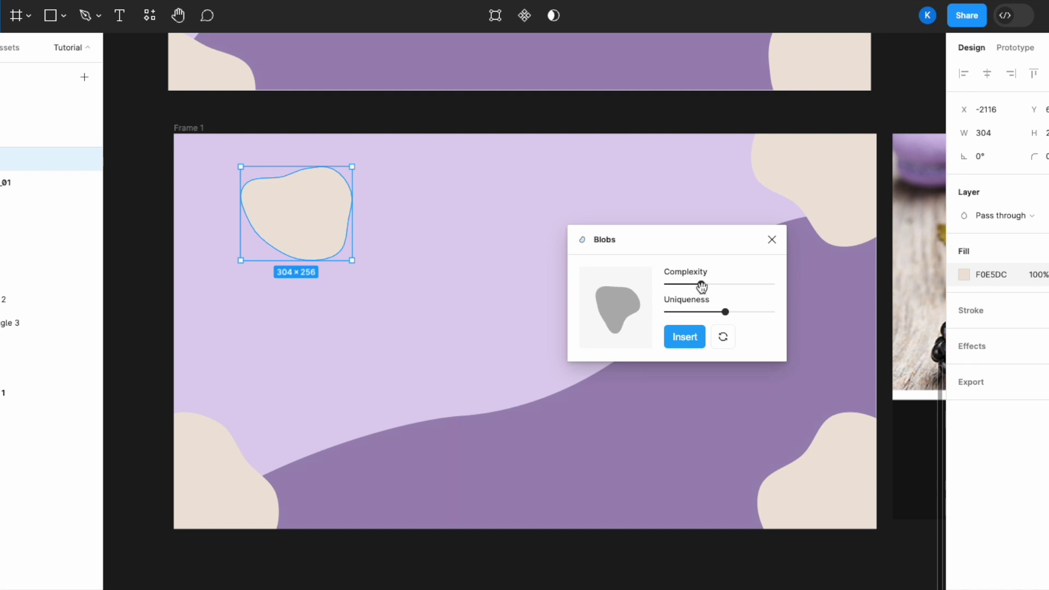
{"action": "left_click_drag", "start_coordinate": [698, 285], "coordinate": [759, 290]}
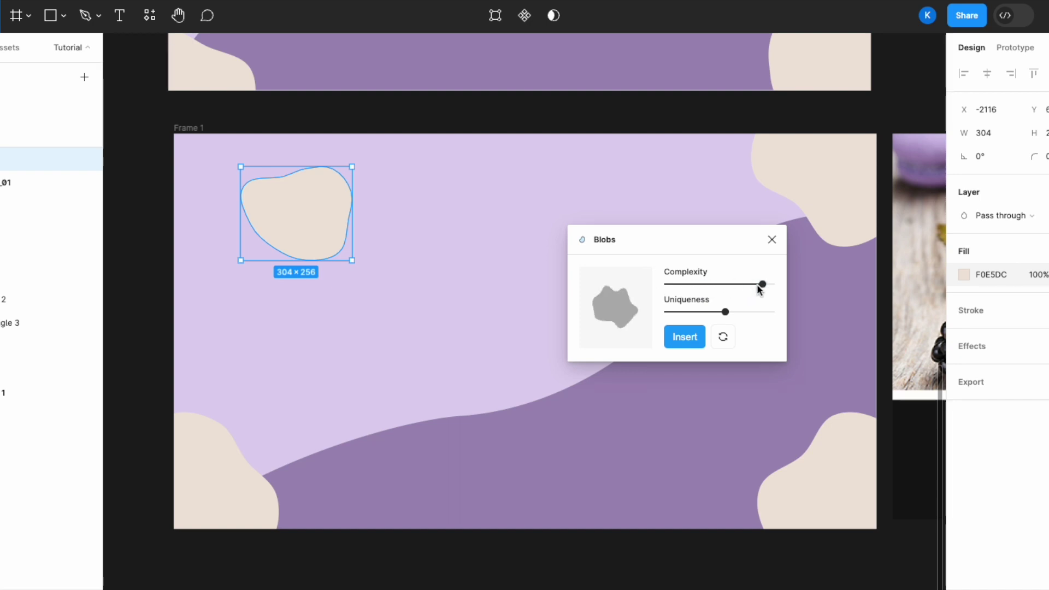
{"action": "left_click", "coordinate": [690, 336]}
{"action": "left_click", "coordinate": [517, 330]}
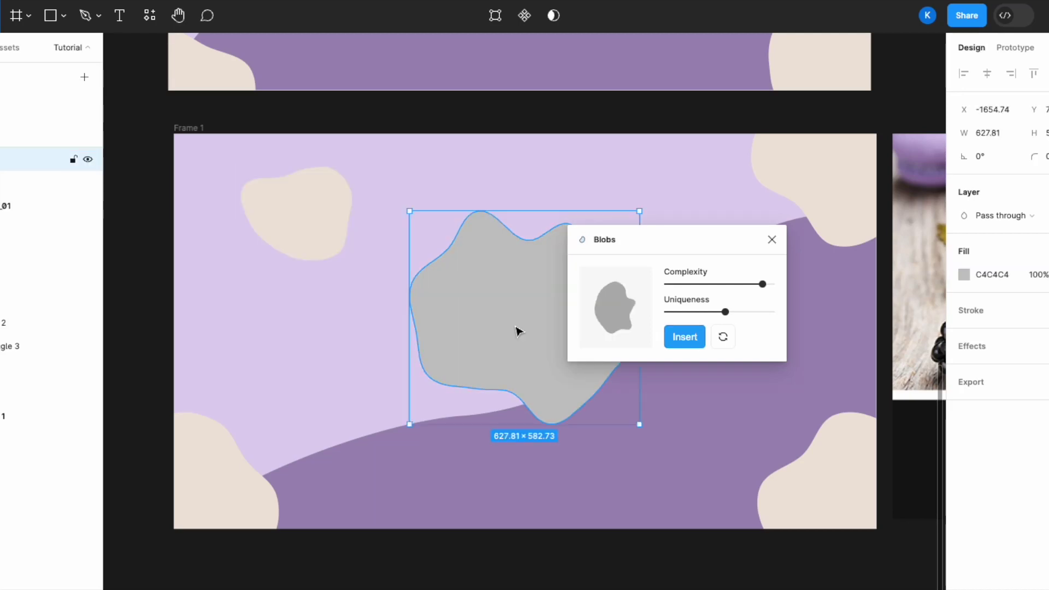
{"action": "left_click", "coordinate": [964, 275]}
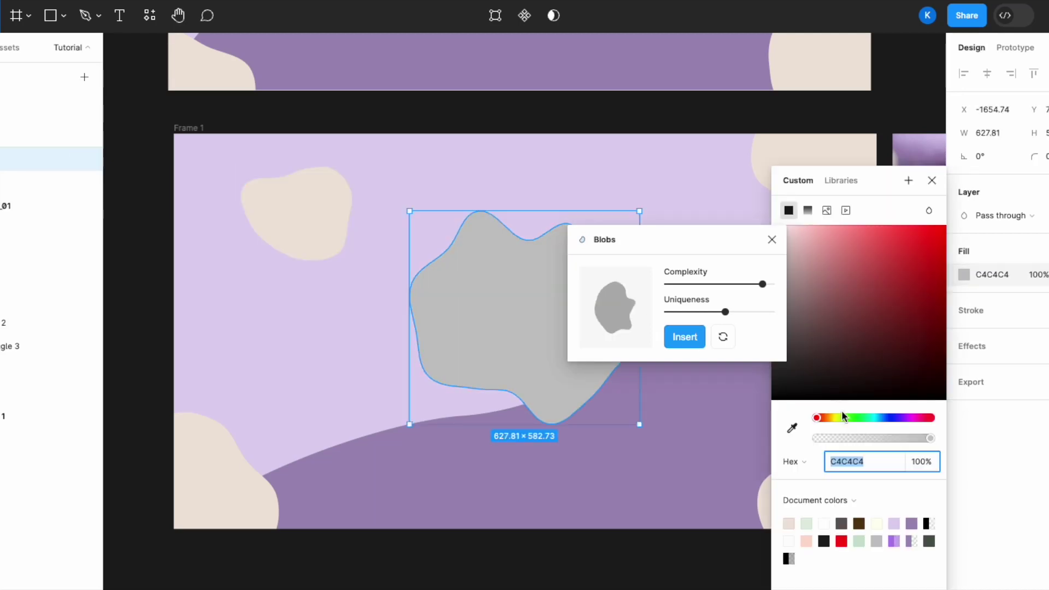
{"action": "left_click", "coordinate": [792, 428]}
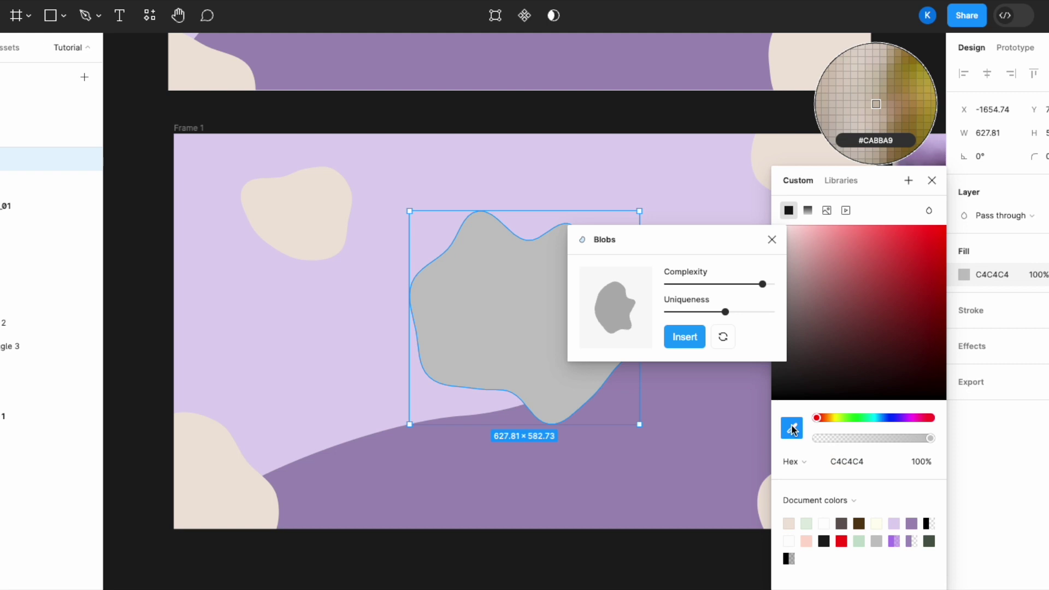
{"action": "left_click", "coordinate": [762, 164]}
{"action": "left_click", "coordinate": [772, 240]}
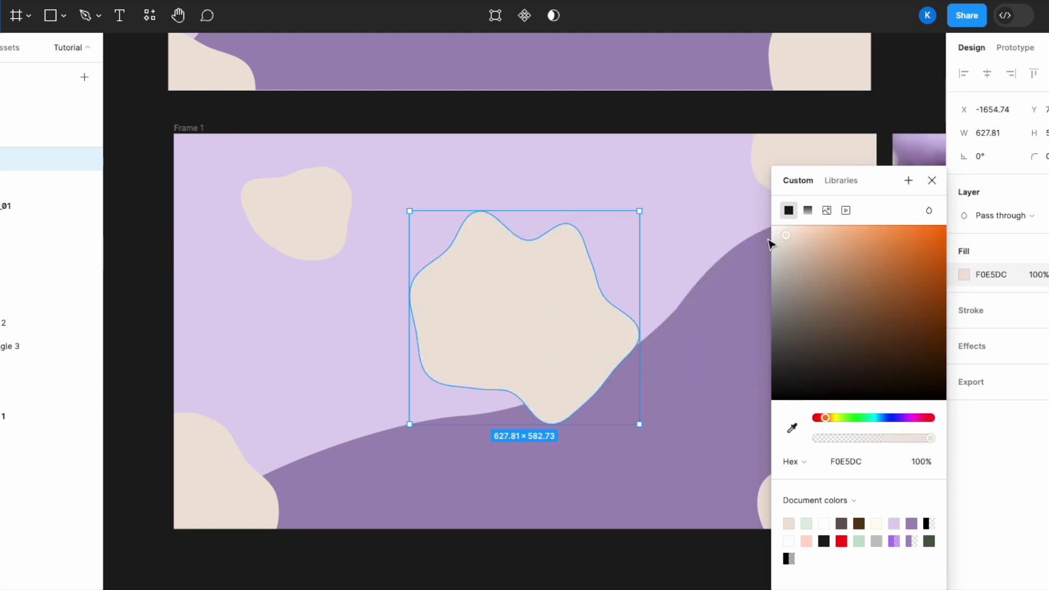
{"action": "left_click", "coordinate": [932, 182]}
Step: Shrink the wavy blob to about 290×269 and the top-left blob to 107×85, moving the star blob beside it
{"action": "left_click_drag", "start_coordinate": [640, 211], "coordinate": [507, 341]}
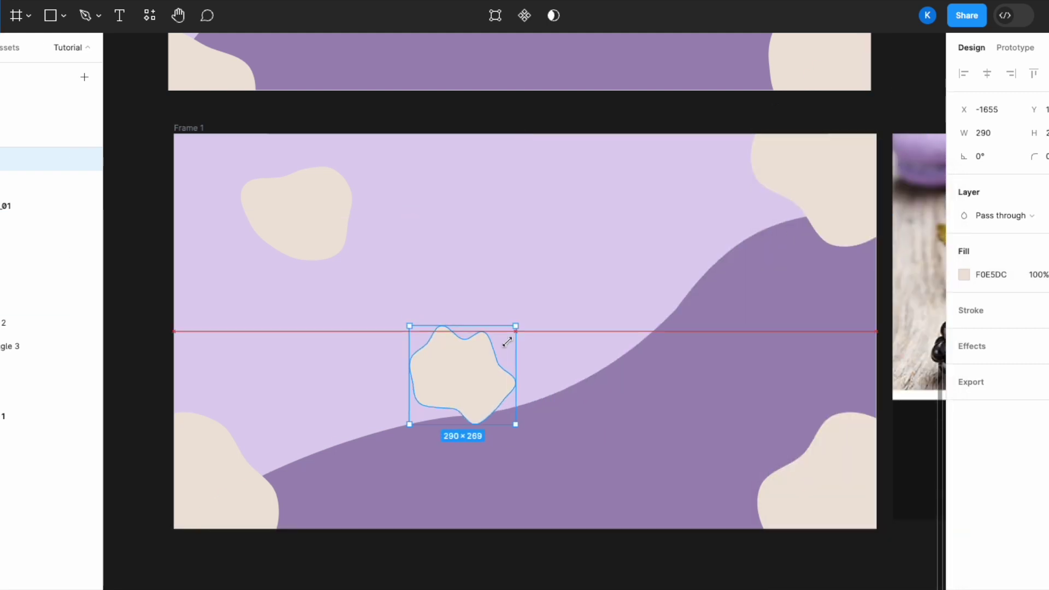
{"action": "left_click_drag", "start_coordinate": [313, 215], "coordinate": [264, 216]}
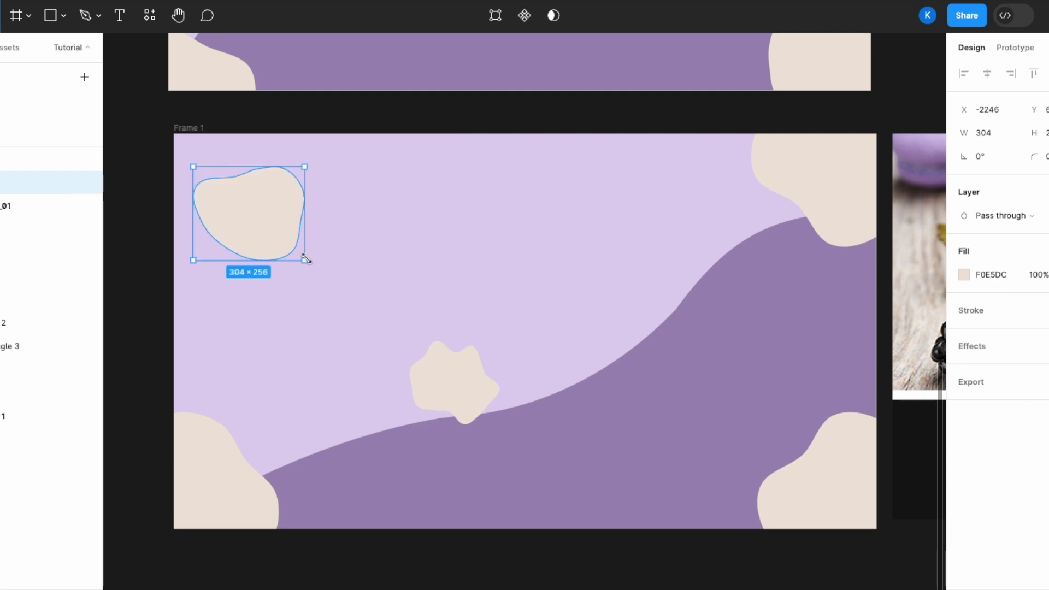
{"action": "left_click_drag", "start_coordinate": [305, 259], "coordinate": [234, 199]}
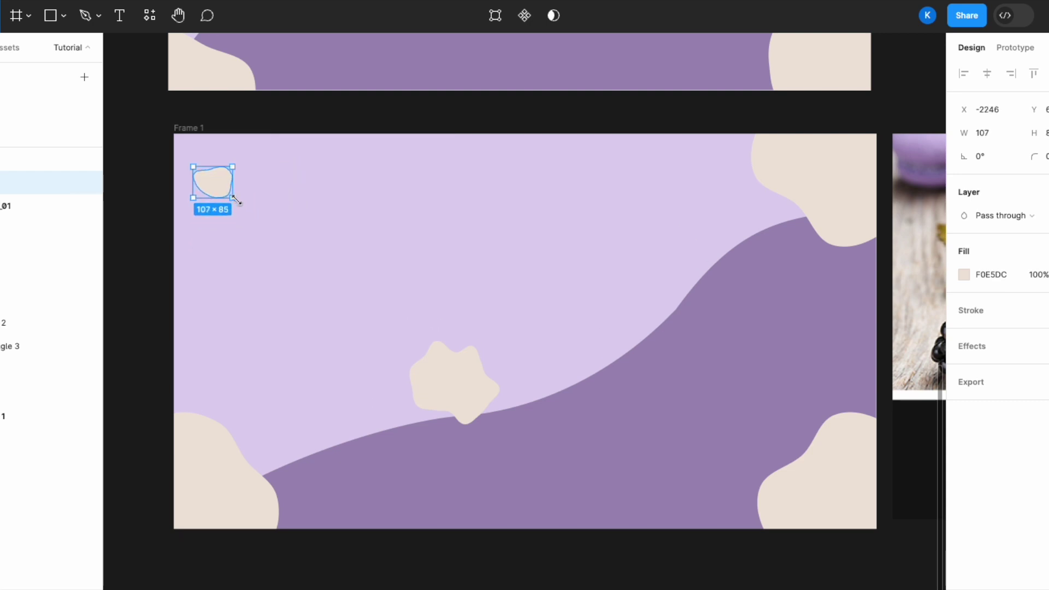
{"action": "left_click_drag", "start_coordinate": [440, 370], "coordinate": [304, 192]}
Step: Shrink the star blob to about 52×48 and the left blob to about 46 wide
{"action": "scroll", "coordinate": [304, 191], "scroll_direction": "up", "scroll_amount": 1}
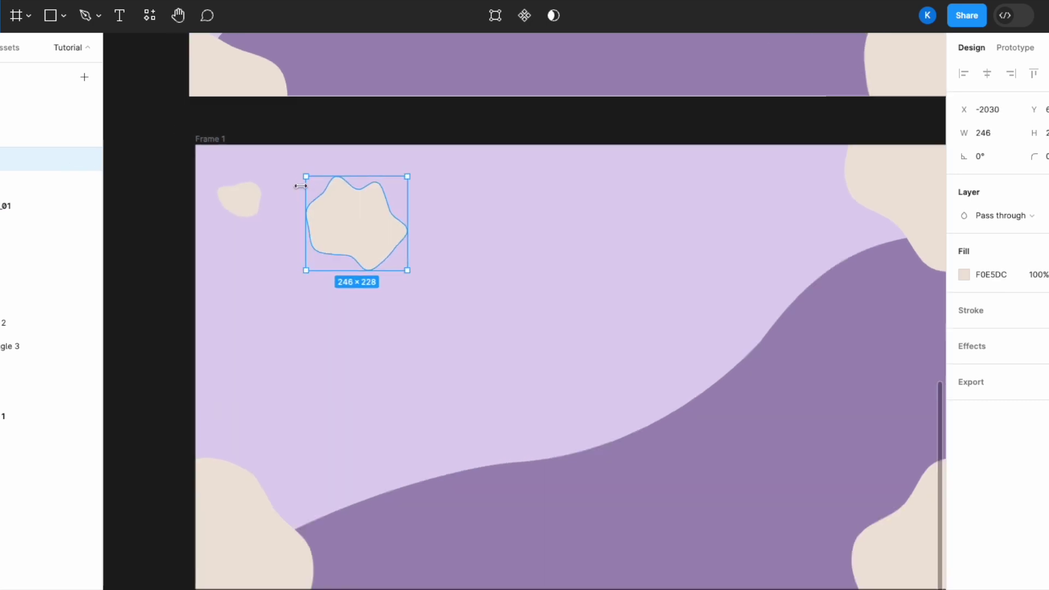
{"action": "scroll", "coordinate": [300, 186], "scroll_direction": "up", "scroll_amount": 3}
{"action": "left_click", "coordinate": [206, 206]}
{"action": "scroll", "coordinate": [240, 218], "scroll_direction": "left", "scroll_amount": 3}
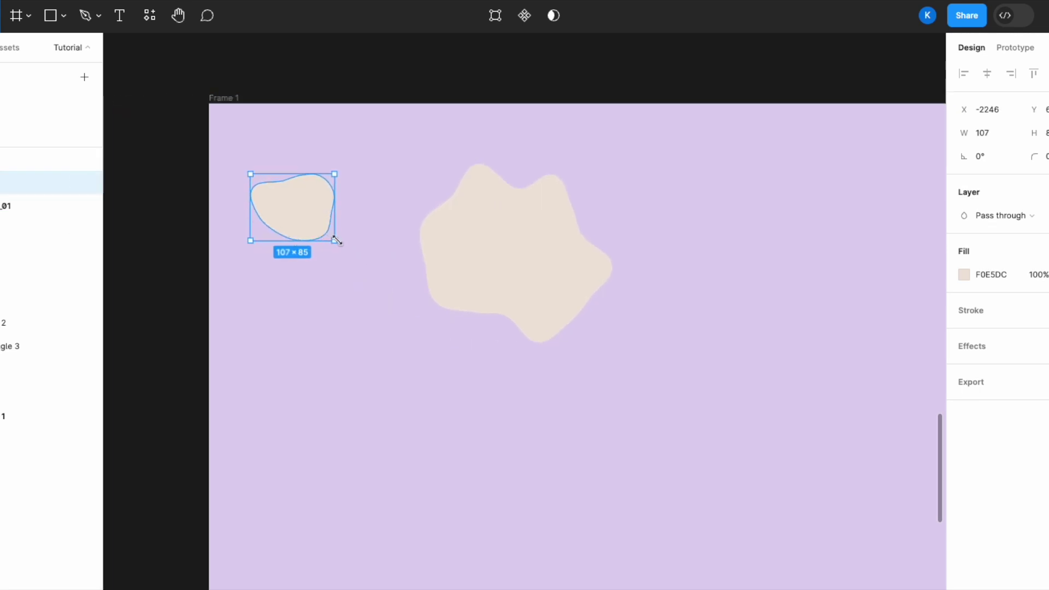
{"action": "left_click_drag", "start_coordinate": [336, 241], "coordinate": [312, 225]}
{"action": "left_click", "coordinate": [495, 230]}
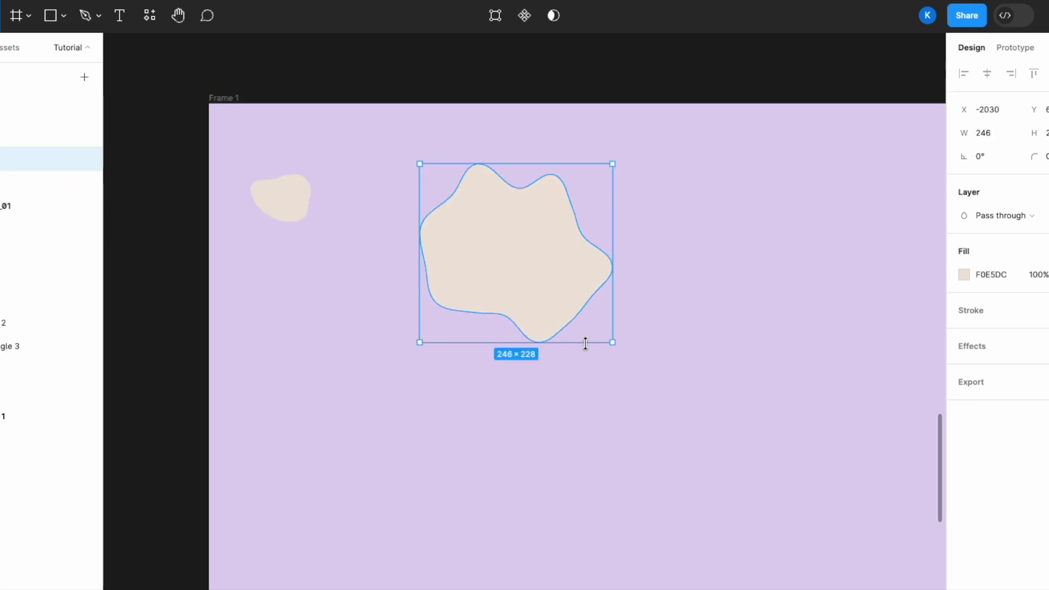
{"action": "left_click_drag", "start_coordinate": [612, 343], "coordinate": [358, 141]}
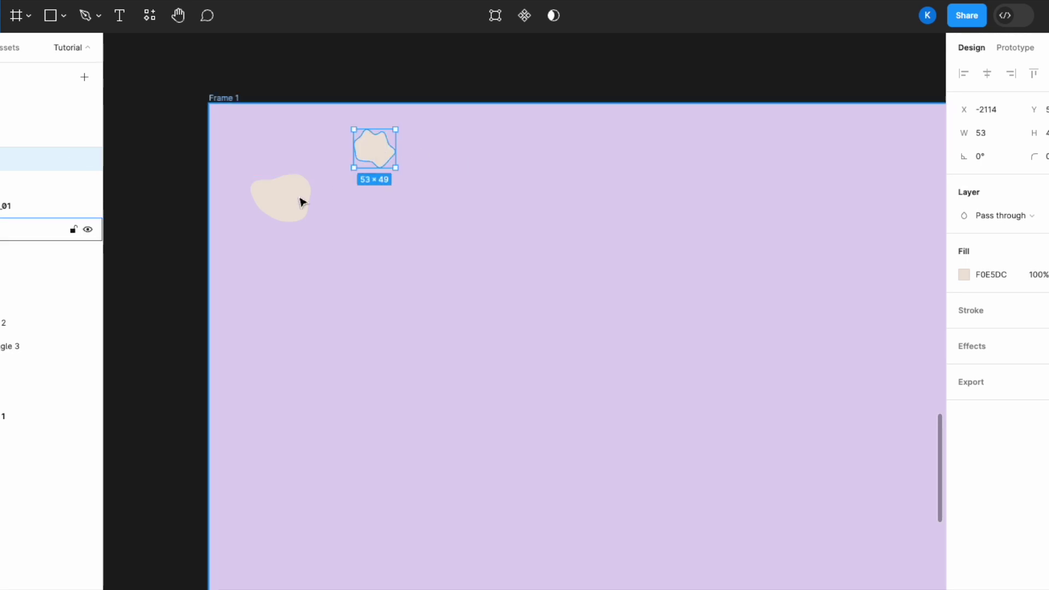
{"action": "left_click", "coordinate": [300, 218]}
{"action": "left_click_drag", "start_coordinate": [310, 221], "coordinate": [293, 162]}
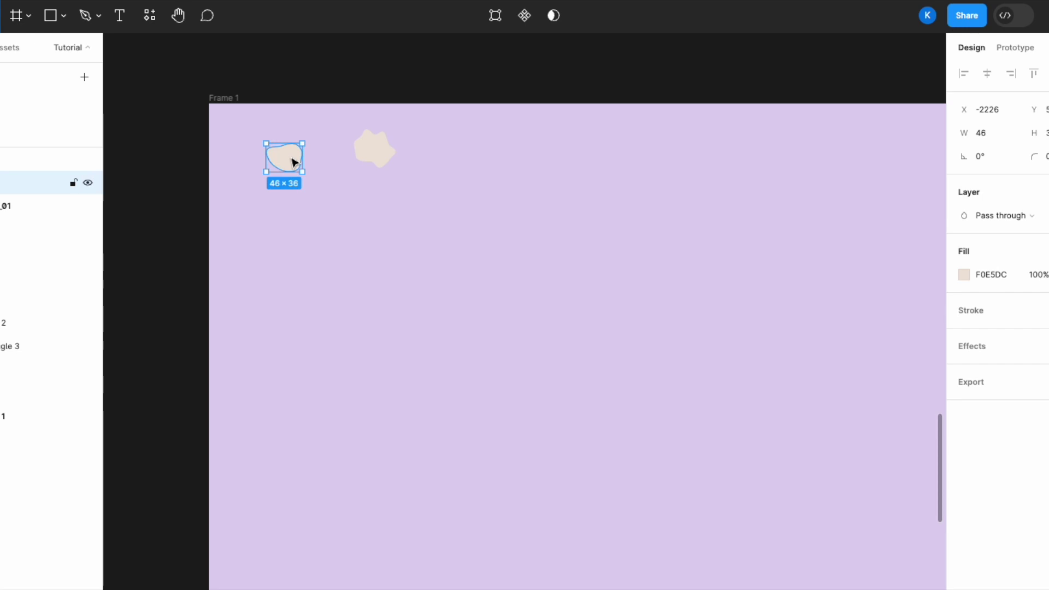
Step: Duplicate, rotate and shrink small blob copies, scattering them near the frame's top-left
{"action": "left_click", "coordinate": [385, 153]}
{"action": "left_click_drag", "start_coordinate": [385, 154], "coordinate": [332, 339]}
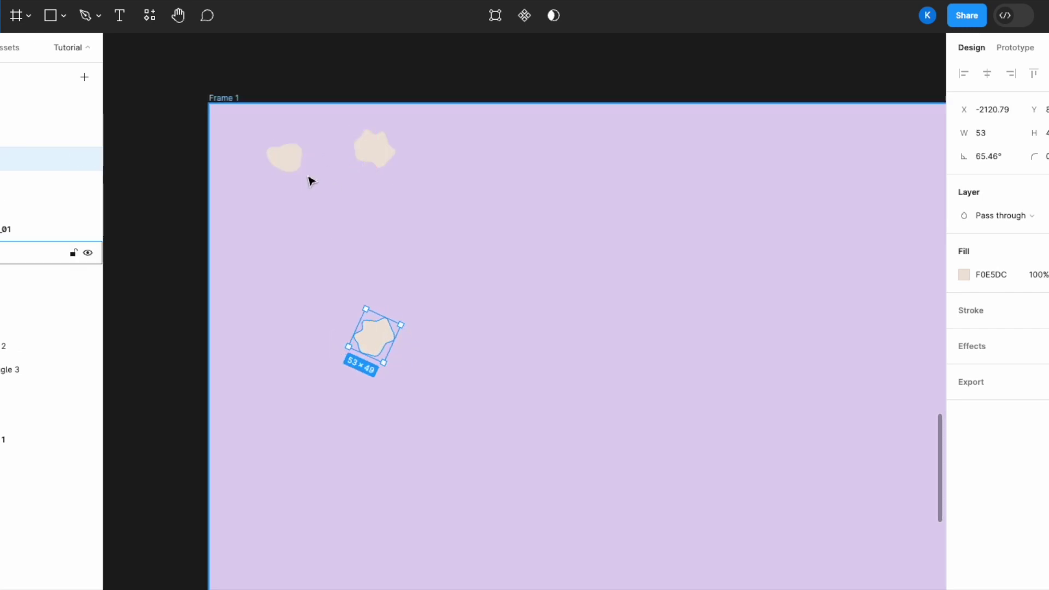
{"action": "left_click", "coordinate": [285, 167]}
{"action": "left_click_drag", "start_coordinate": [285, 166], "coordinate": [470, 265]}
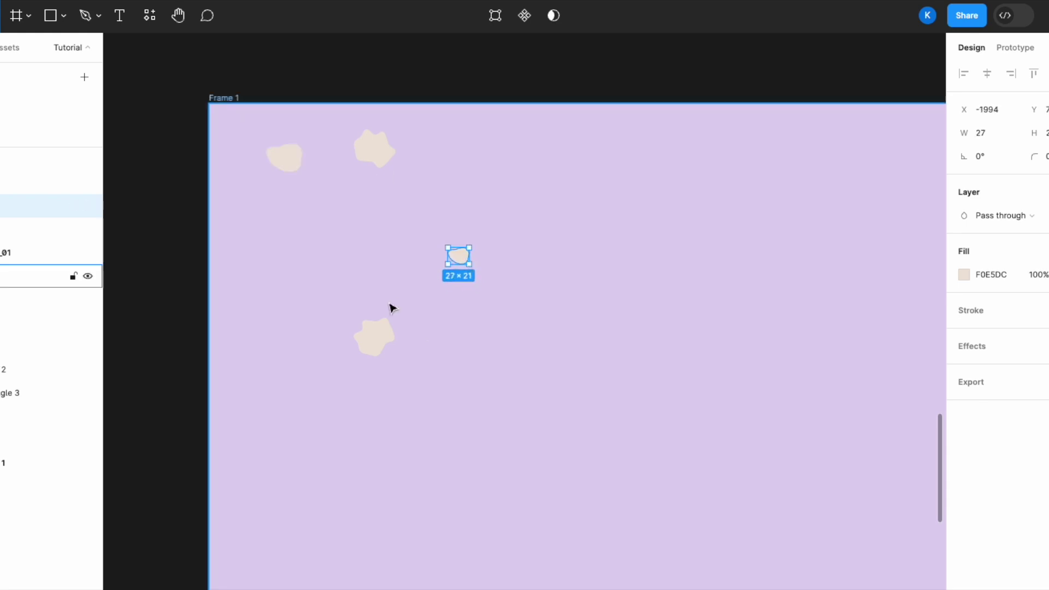
{"action": "left_click", "coordinate": [384, 159]}
{"action": "left_click_drag", "start_coordinate": [395, 169], "coordinate": [379, 155]}
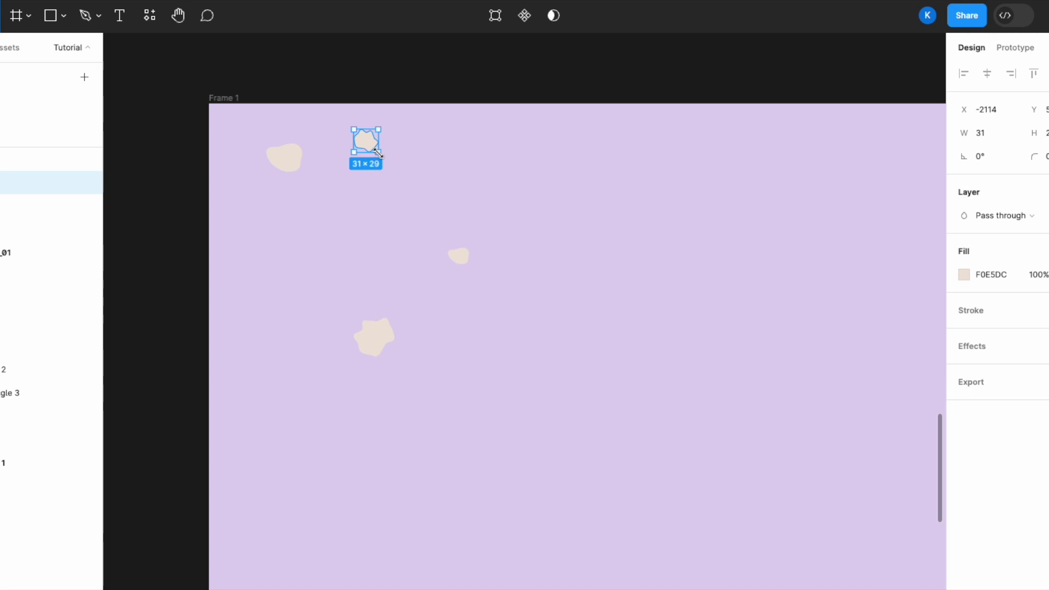
{"action": "left_click_drag", "start_coordinate": [467, 255], "coordinate": [447, 206]}
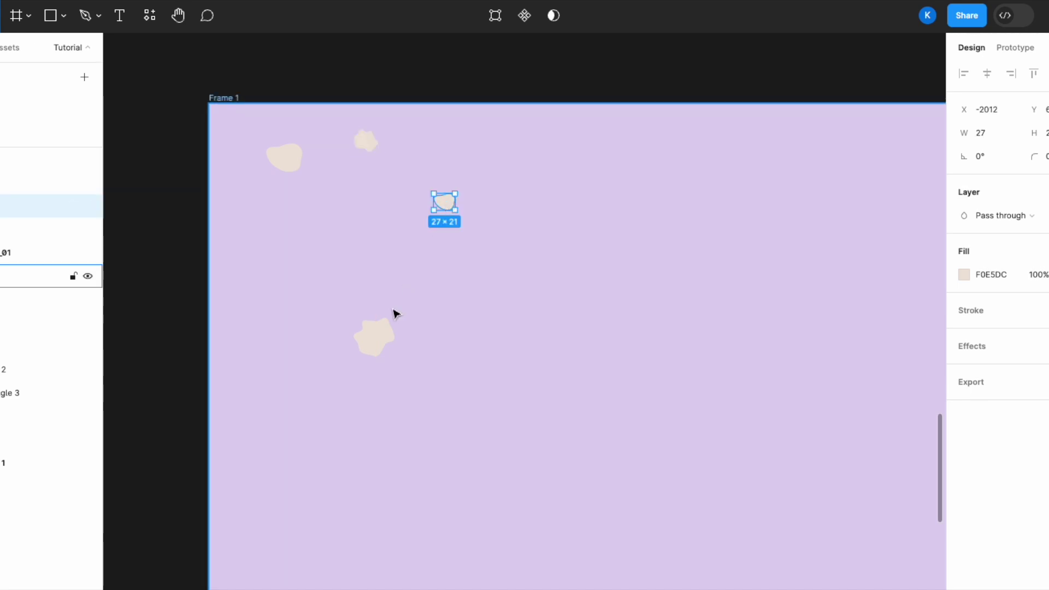
{"action": "left_click", "coordinate": [386, 337]}
{"action": "left_click_drag", "start_coordinate": [387, 337], "coordinate": [302, 239]}
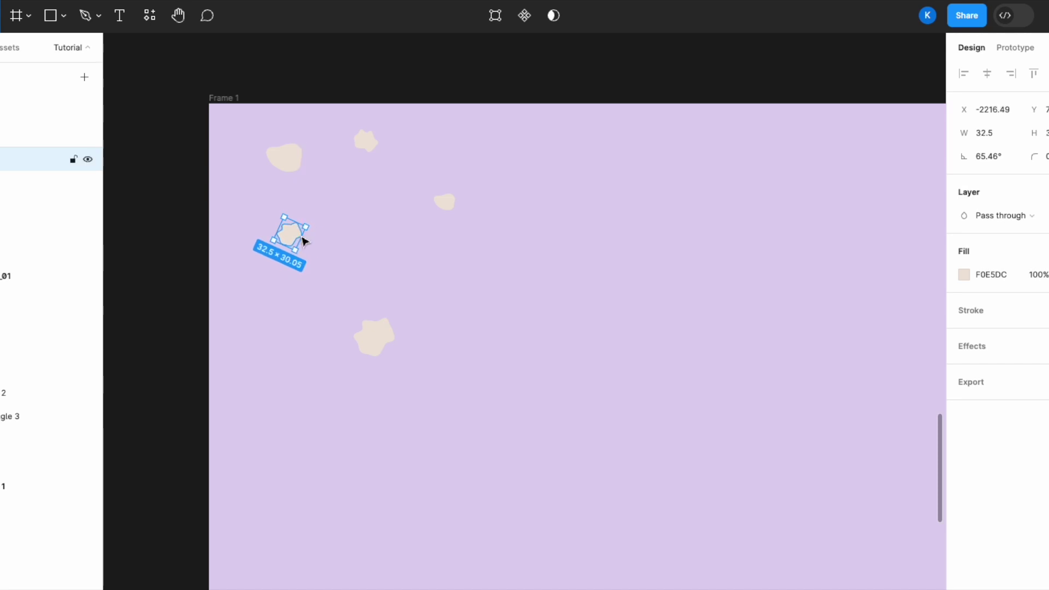
{"action": "left_click_drag", "start_coordinate": [445, 204], "coordinate": [440, 230]}
{"action": "left_click", "coordinate": [300, 234]}
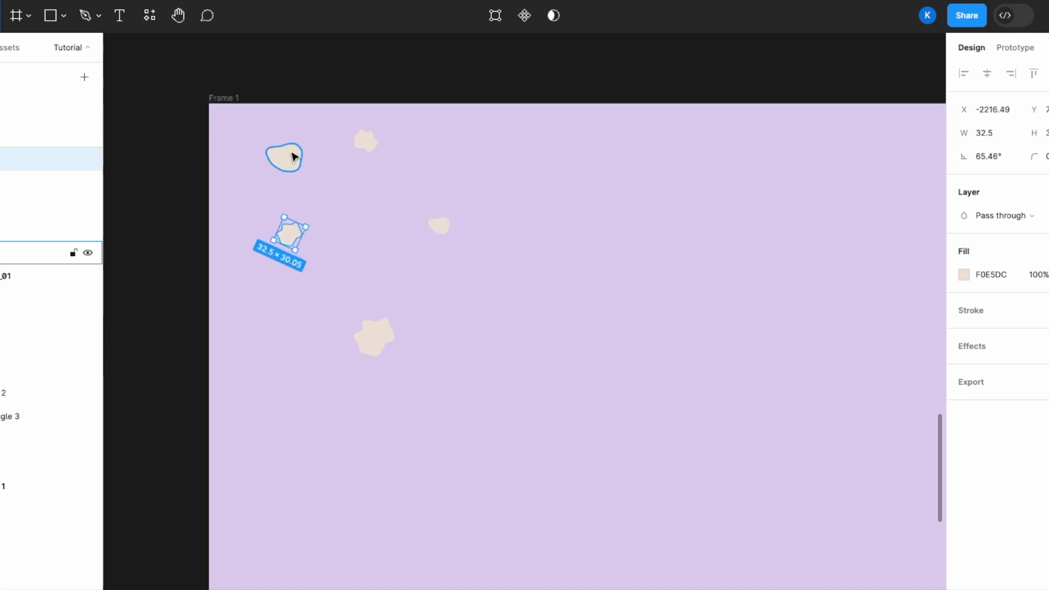
{"action": "left_click", "coordinate": [290, 157], "text": "shift"}
Step: Group the five small beige blobs together
{"action": "left_click", "coordinate": [366, 145], "text": "shift"}
{"action": "left_click", "coordinate": [443, 227], "text": "shift"}
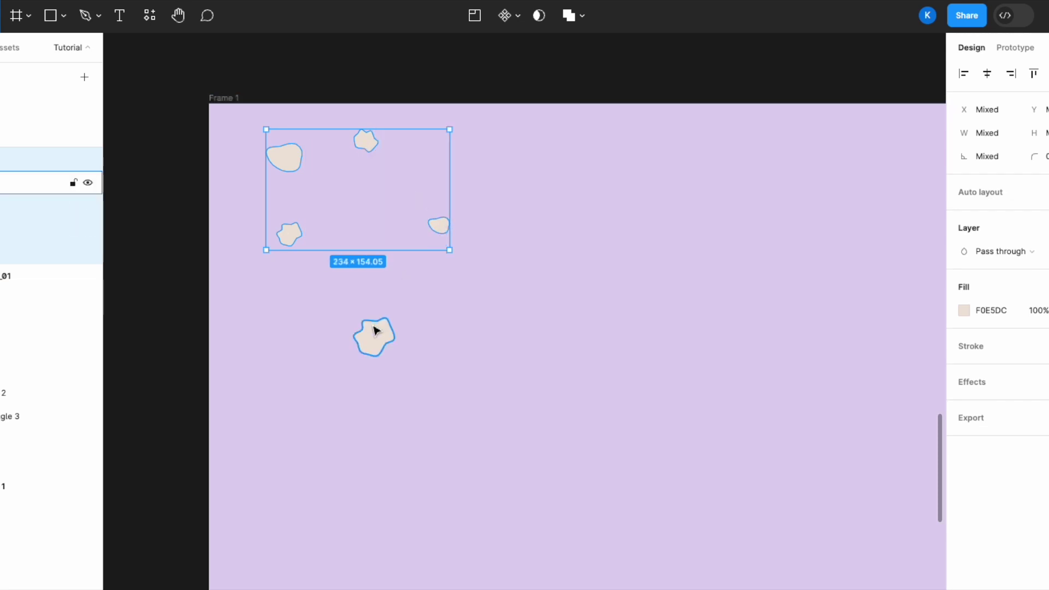
{"action": "left_click", "coordinate": [375, 335], "text": "shift"}
{"action": "right_click", "coordinate": [376, 333]}
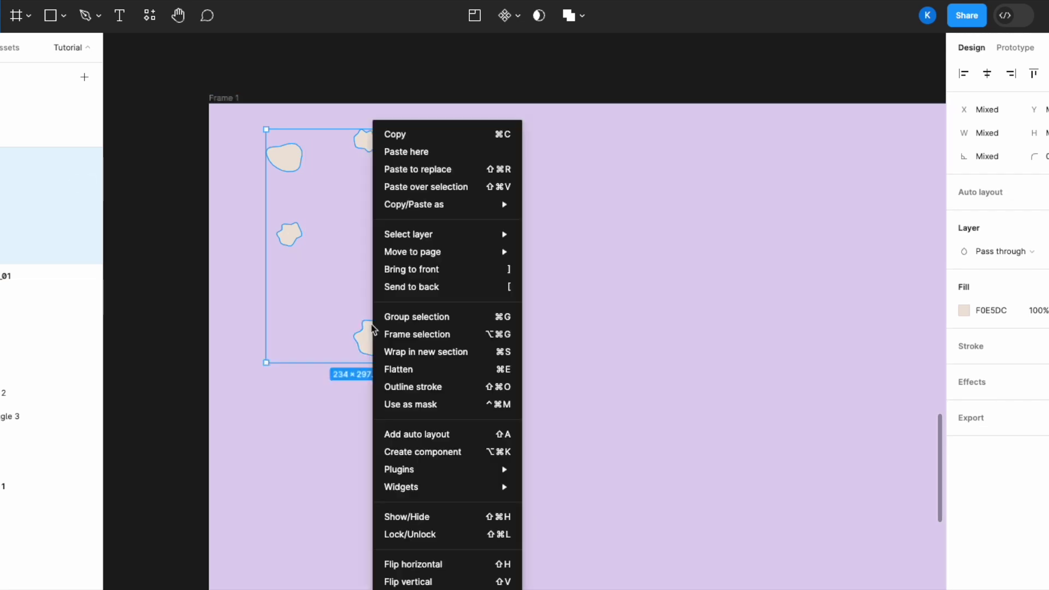
{"action": "left_click", "coordinate": [404, 318]}
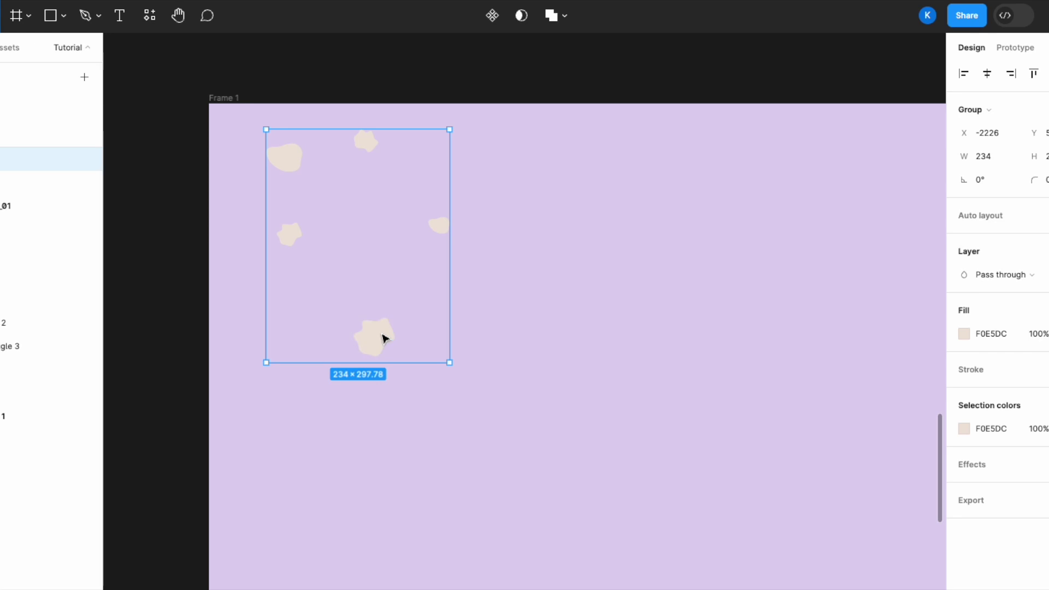
Step: Rotate the blob group about −75°, then place a copy rotated about −44° toward the lower left
{"action": "scroll", "coordinate": [382, 337], "scroll_direction": "down", "scroll_amount": 5}
{"action": "left_click_drag", "start_coordinate": [384, 338], "coordinate": [801, 355]}
{"action": "scroll", "coordinate": [584, 219], "scroll_direction": "right", "scroll_amount": 5}
{"action": "left_click_drag", "start_coordinate": [555, 235], "coordinate": [716, 236]}
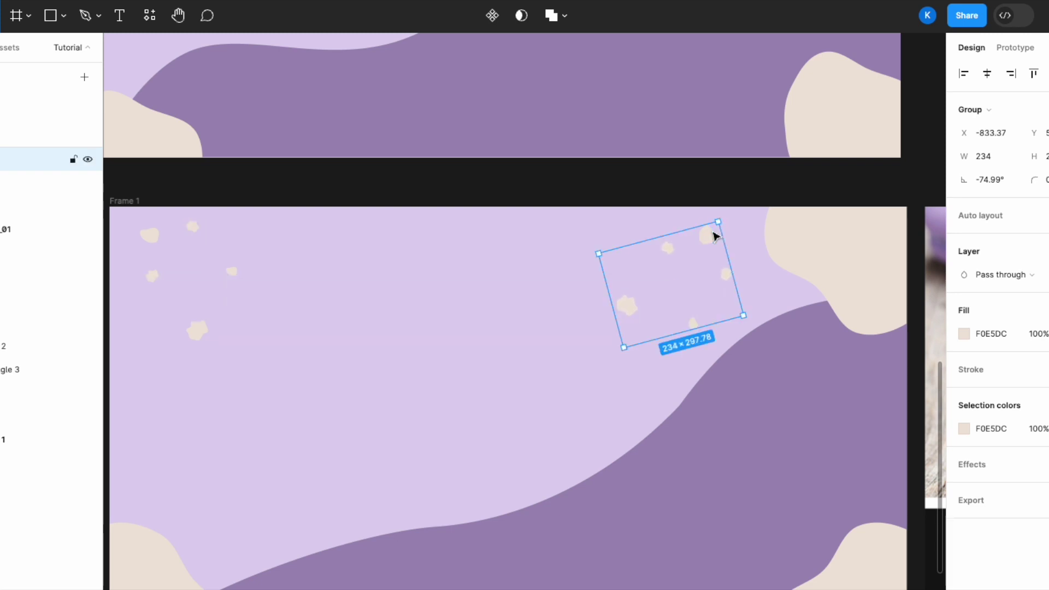
{"action": "left_click_drag", "start_coordinate": [701, 276], "coordinate": [205, 525]}
{"action": "left_click_drag", "start_coordinate": [223, 463], "coordinate": [183, 456]}
{"action": "mouse_move", "coordinate": [211, 495]}
{"action": "left_mouse_down"}
{"action": "mouse_move", "coordinate": [195, 513]}
{"action": "mouse_move", "coordinate": [203, 500]}
{"action": "left_mouse_up"}
Step: Stretch one rotated blob group taller inside Frame 1
{"action": "scroll", "coordinate": [316, 403], "scroll_direction": "down", "scroll_amount": 3}
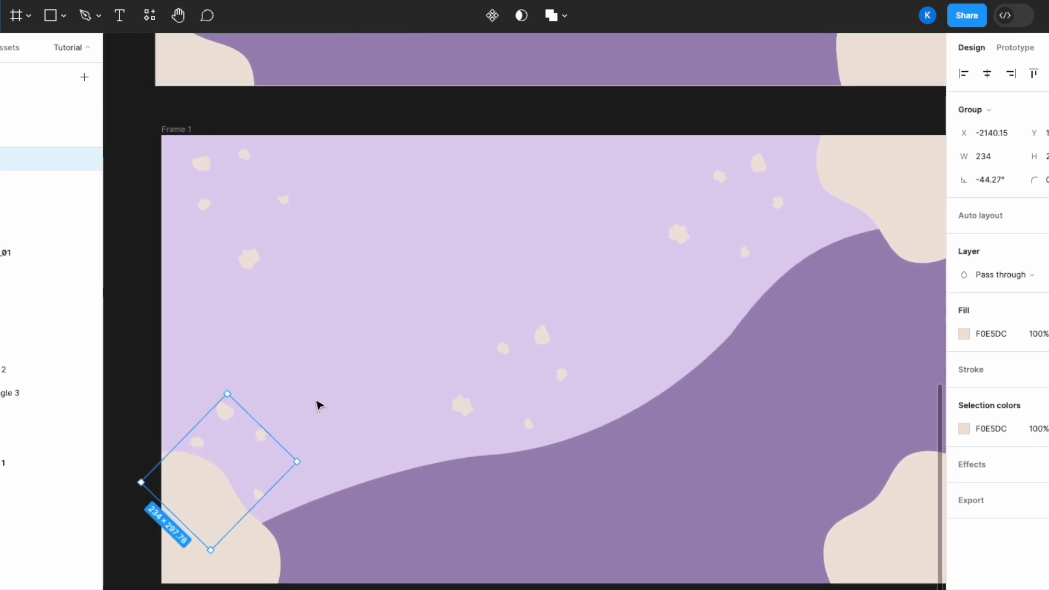
{"action": "left_click", "coordinate": [488, 381]}
{"action": "left_click", "coordinate": [506, 363]}
{"action": "left_click", "coordinate": [514, 351]}
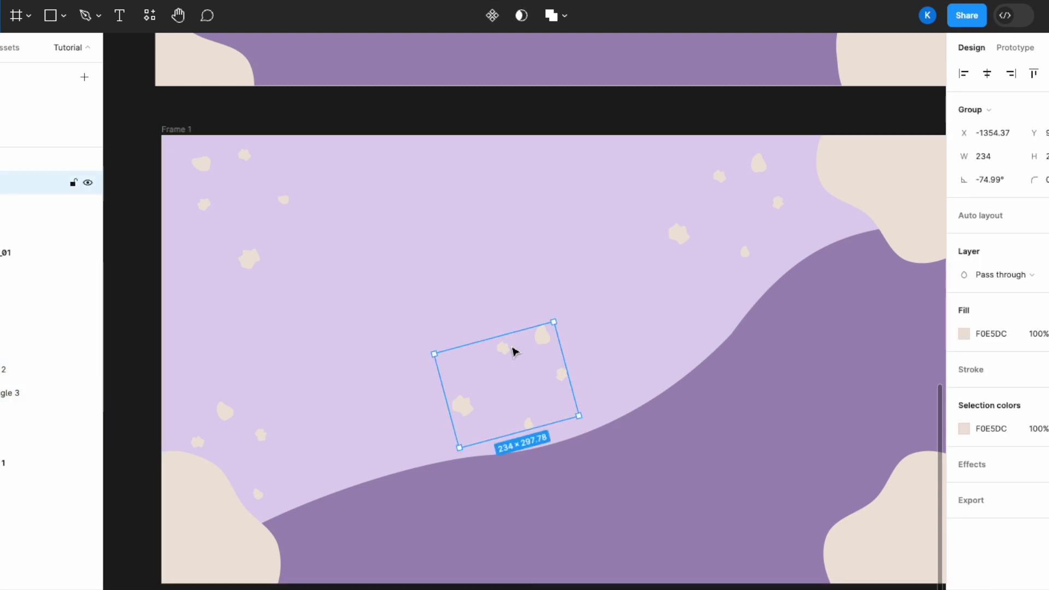
{"action": "mouse_move", "coordinate": [435, 352]}
{"action": "left_mouse_down"}
{"action": "mouse_move", "coordinate": [384, 347]}
{"action": "mouse_move", "coordinate": [417, 359]}
{"action": "left_mouse_up"}
{"action": "left_click", "coordinate": [391, 401]}
{"action": "scroll", "coordinate": [391, 400], "scroll_direction": "down", "scroll_amount": 5}
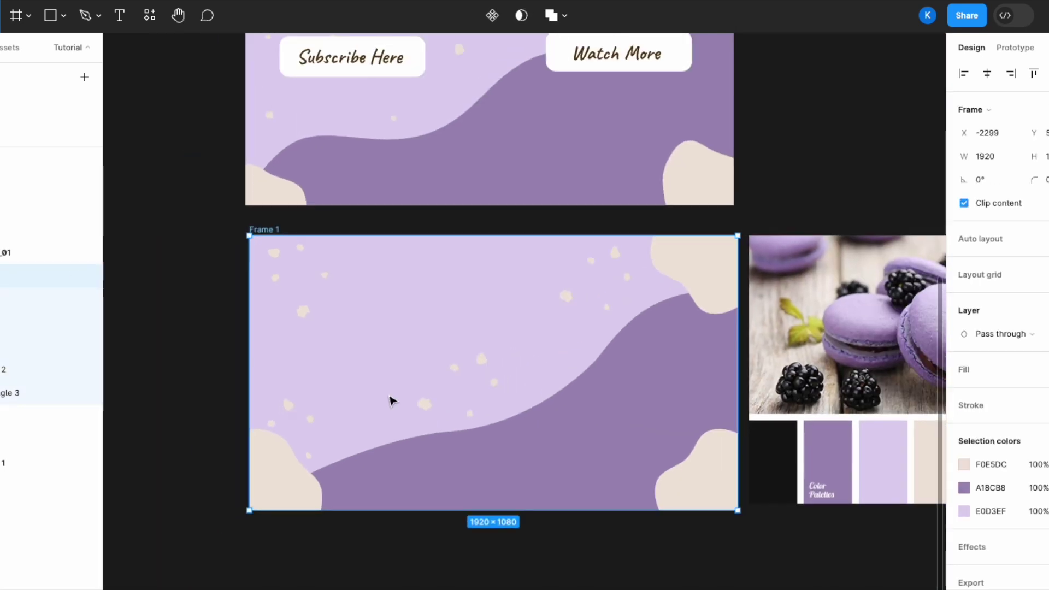
{"action": "scroll", "coordinate": [393, 401], "scroll_direction": "up", "scroll_amount": 4}
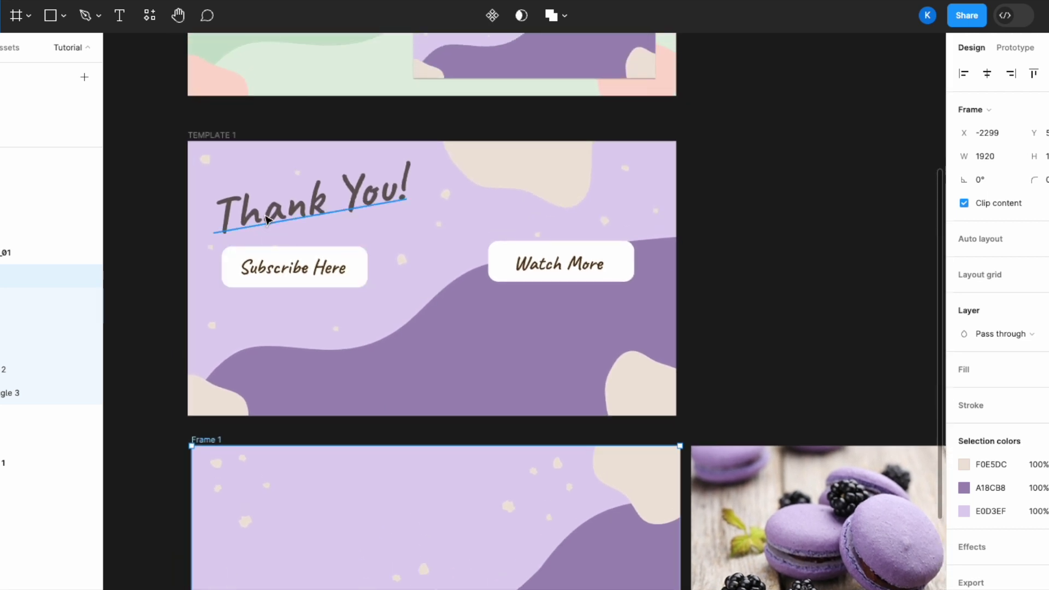
{"action": "scroll", "coordinate": [363, 383], "scroll_direction": "down", "scroll_amount": 4}
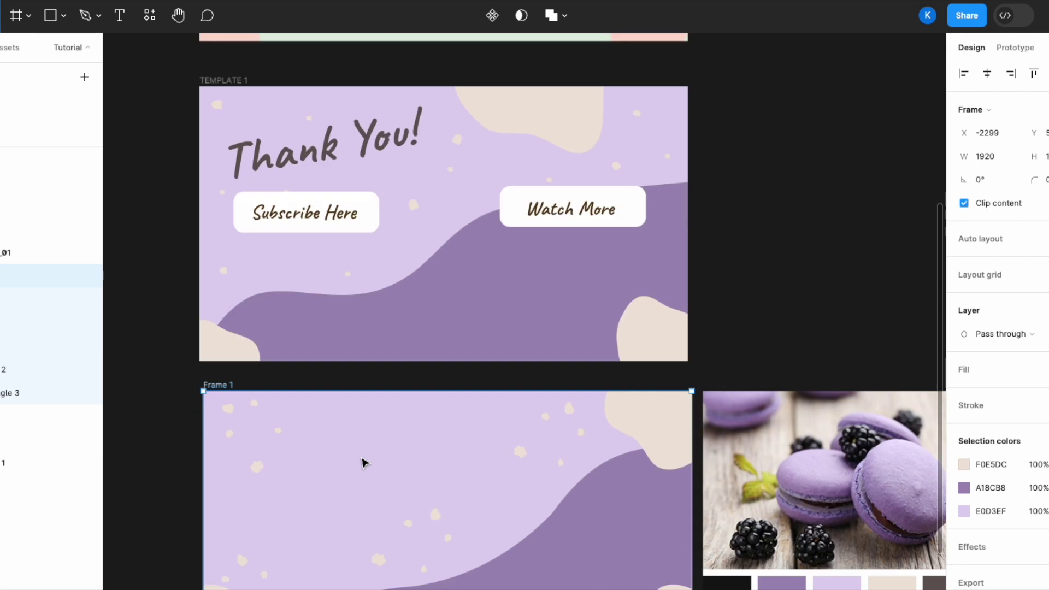
{"action": "scroll", "coordinate": [351, 393], "scroll_direction": "up", "scroll_amount": 3}
{"action": "scroll", "coordinate": [351, 394], "scroll_direction": "down", "scroll_amount": 3}
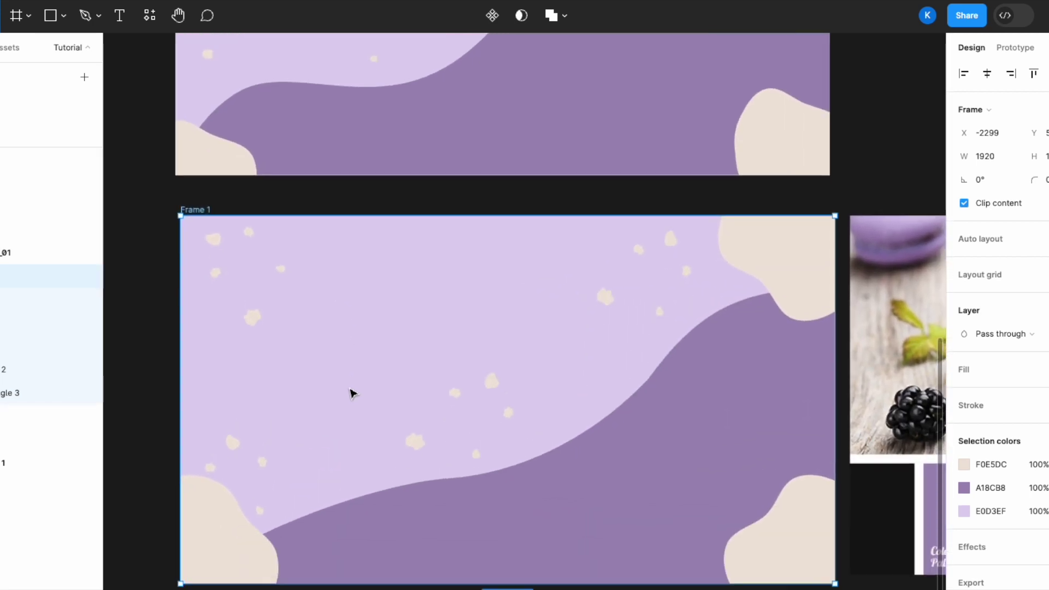
{"action": "left_click", "coordinate": [122, 16]}
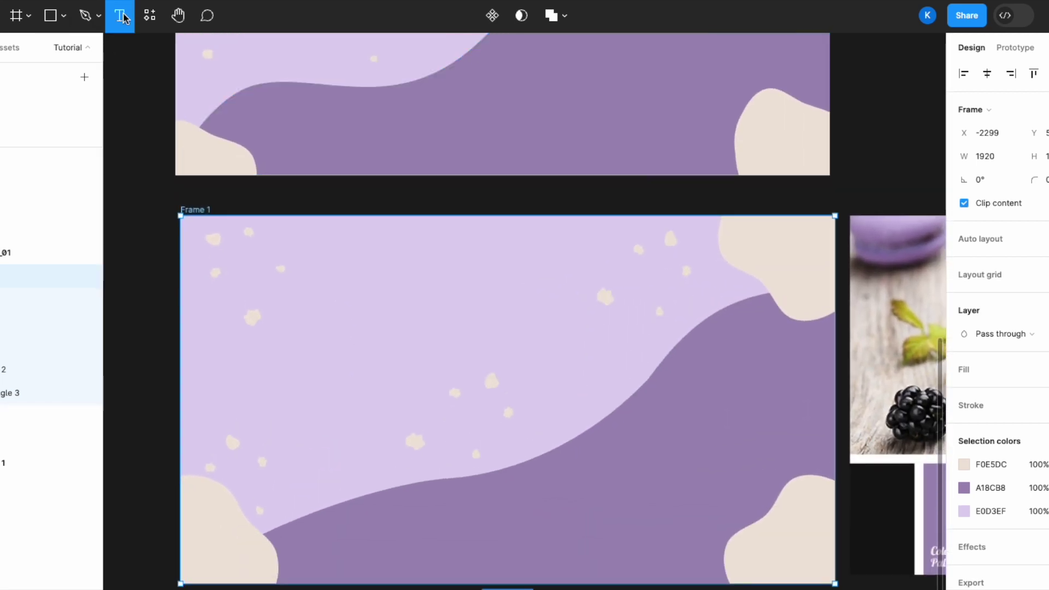
Step: Create a text box near Frame 1's top-left reading 'Thank You!'
{"action": "left_click_drag", "start_coordinate": [248, 271], "coordinate": [403, 309]}
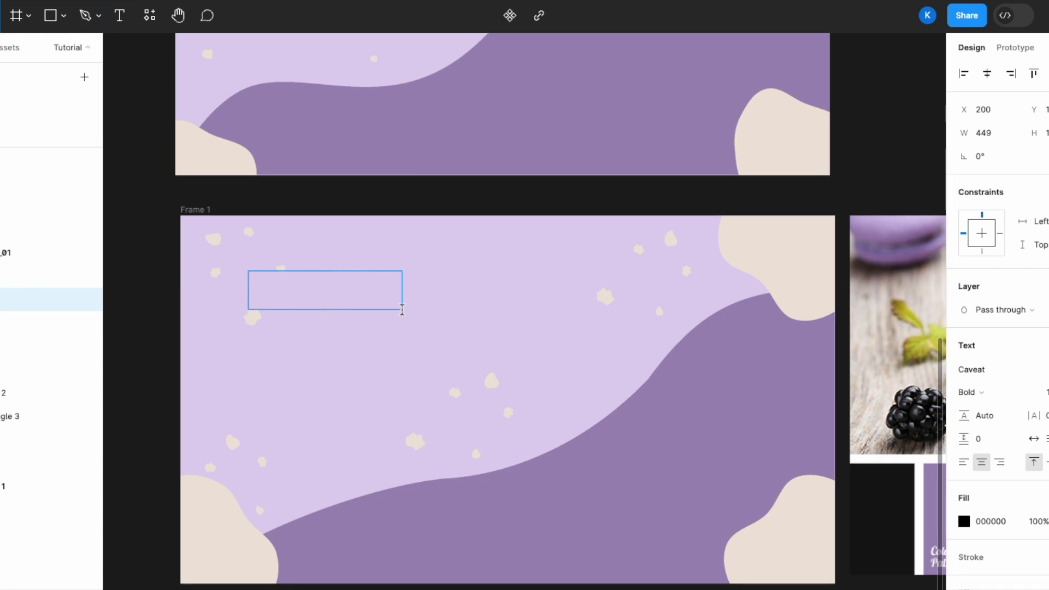
{"action": "type", "text": "Thank You"}
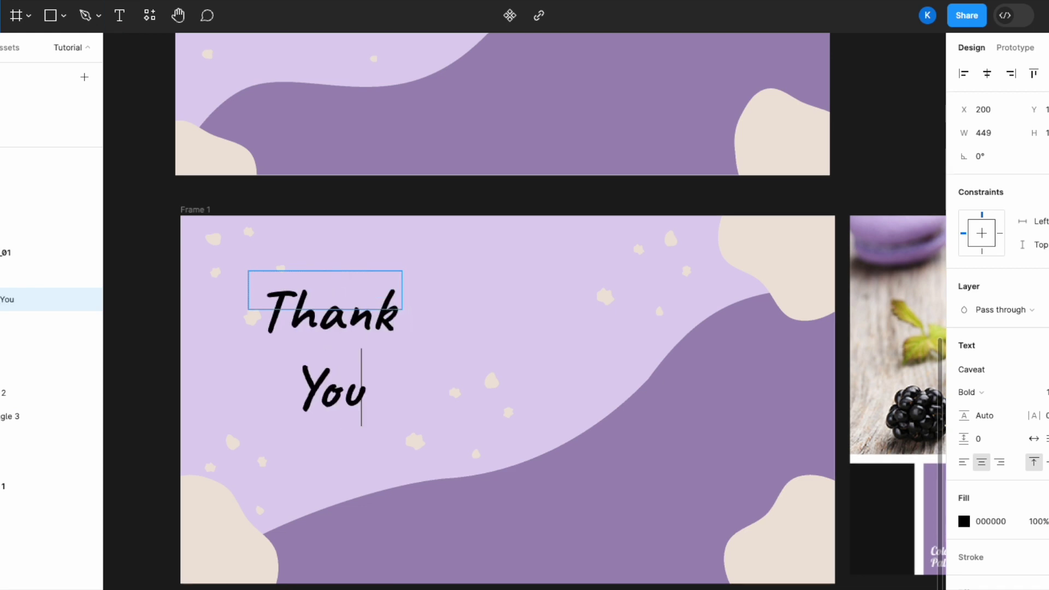
{"action": "type", "text": "!"}
{"action": "key", "text": "ctrl+a"}
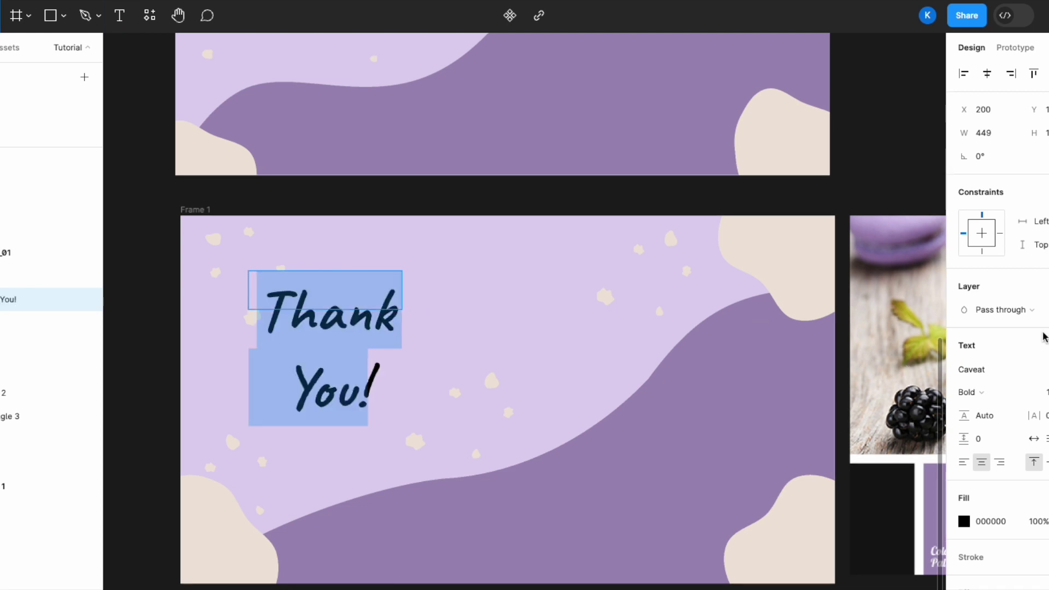
{"action": "left_click", "coordinate": [392, 291]}
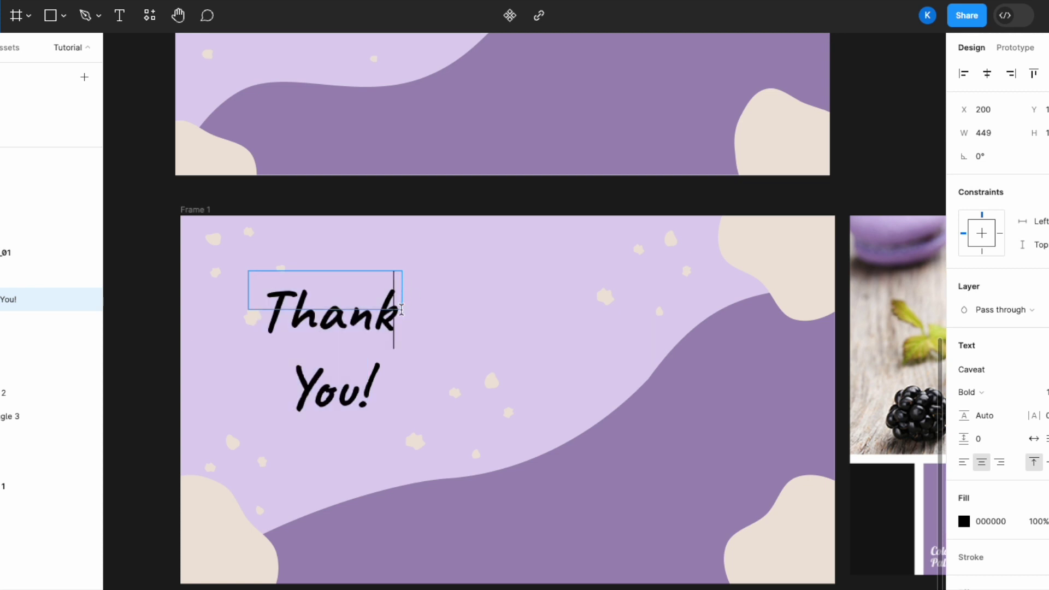
{"action": "key", "text": "Escape"}
Step: Enlarge the title box to one line, tilt it 10.42°, and snap it to the top-left
{"action": "left_click_drag", "start_coordinate": [403, 297], "coordinate": [511, 297]}
{"action": "left_click_drag", "start_coordinate": [427, 309], "coordinate": [426, 338]}
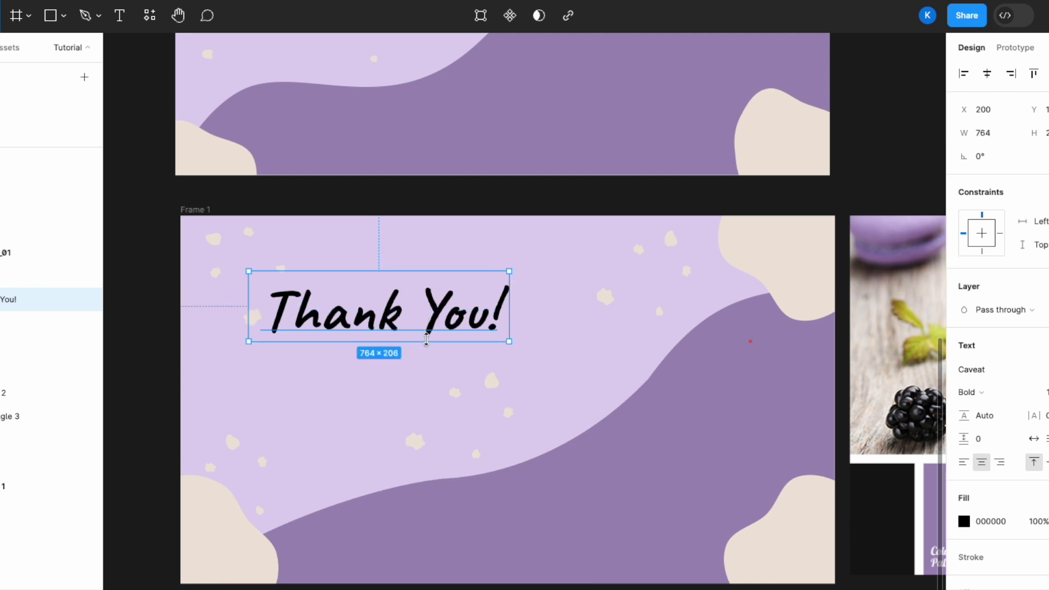
{"action": "left_click_drag", "start_coordinate": [253, 261], "coordinate": [232, 290]}
{"action": "left_click_drag", "start_coordinate": [322, 326], "coordinate": [259, 290]}
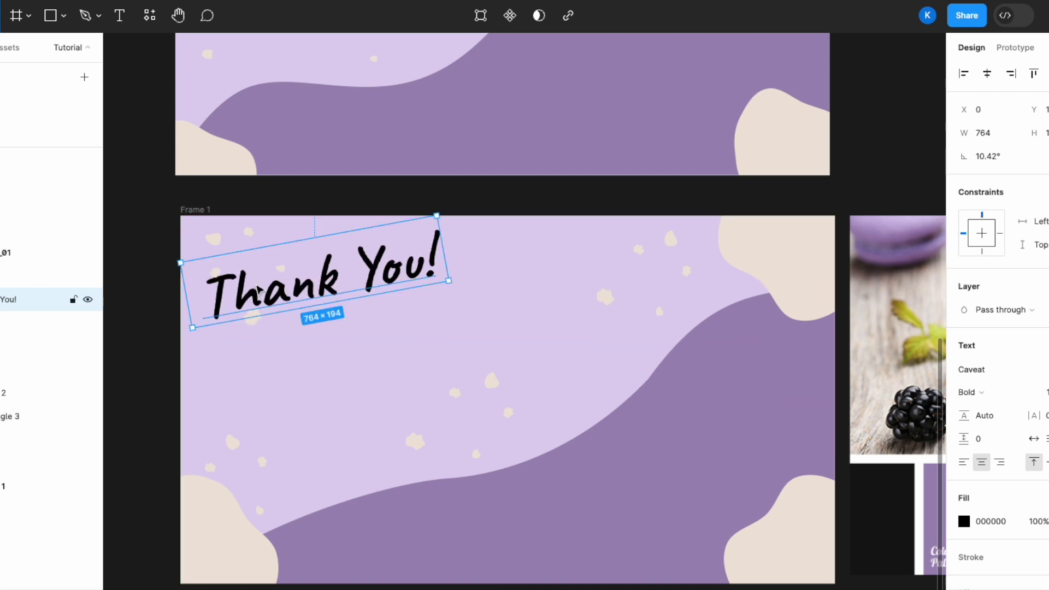
Step: Recolour 'Thank You!' to dark taupe 665959 eyedropped from the palette swatches
{"action": "left_click", "coordinate": [965, 523]}
{"action": "left_click", "coordinate": [794, 429]}
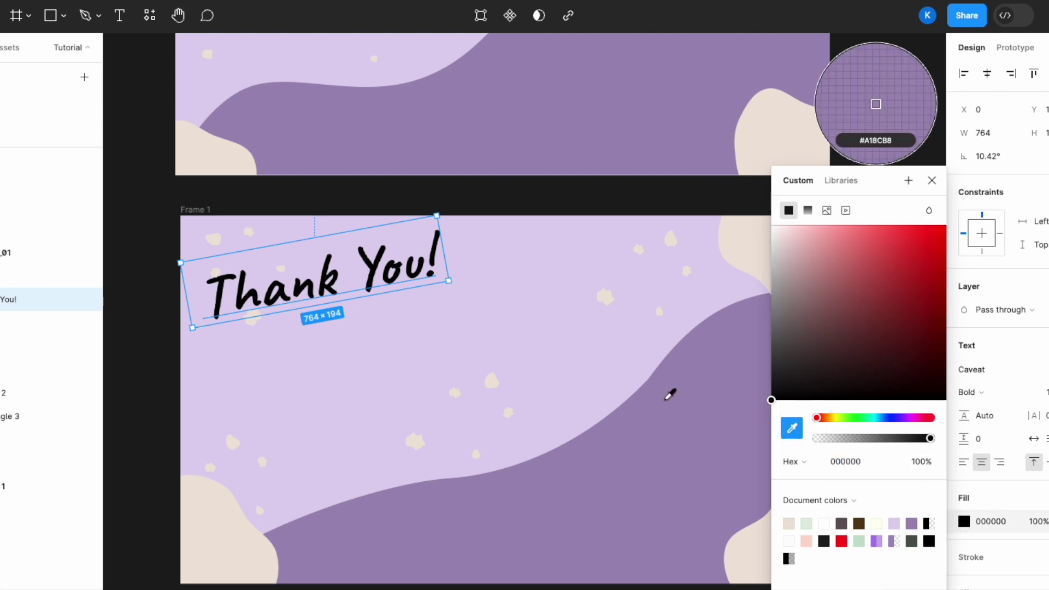
{"action": "scroll", "coordinate": [671, 395], "scroll_direction": "right", "scroll_amount": 6}
{"action": "scroll", "coordinate": [667, 396], "scroll_direction": "right", "scroll_amount": 5}
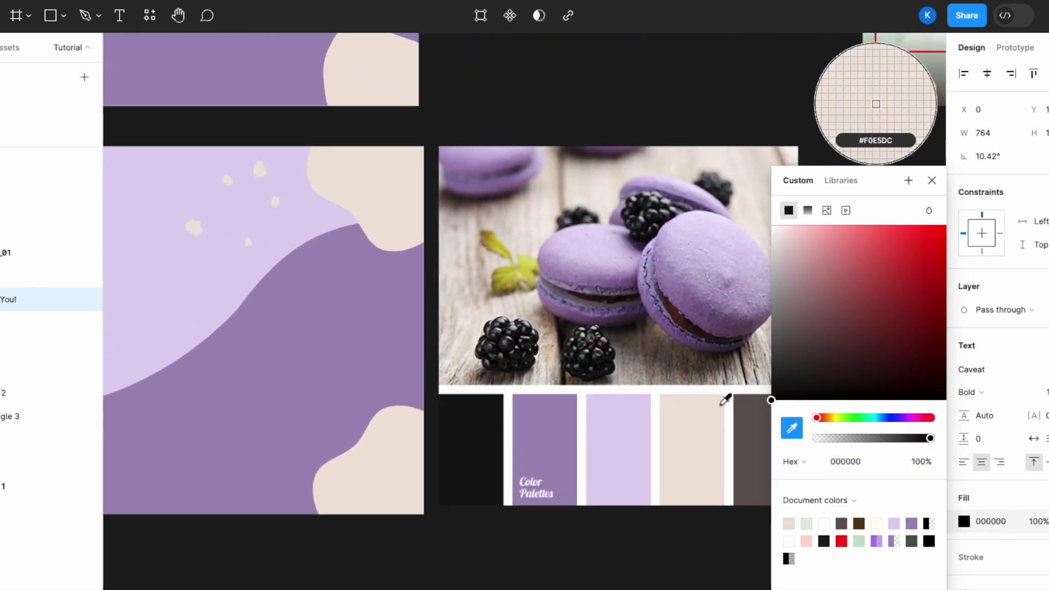
{"action": "left_click", "coordinate": [762, 401]}
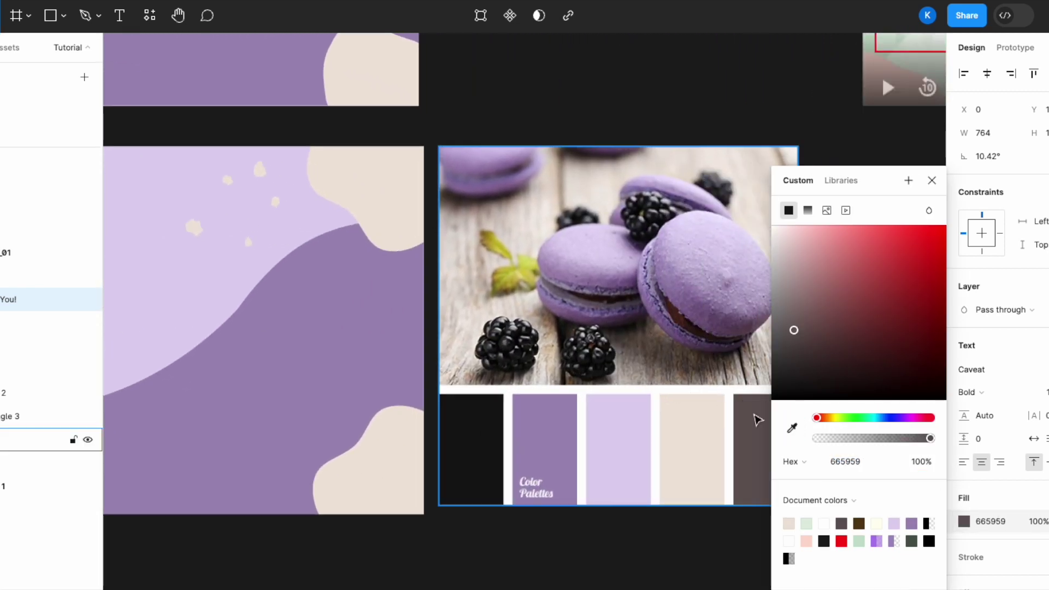
{"action": "left_click", "coordinate": [932, 183]}
{"action": "scroll", "coordinate": [605, 316], "scroll_direction": "left", "scroll_amount": 8}
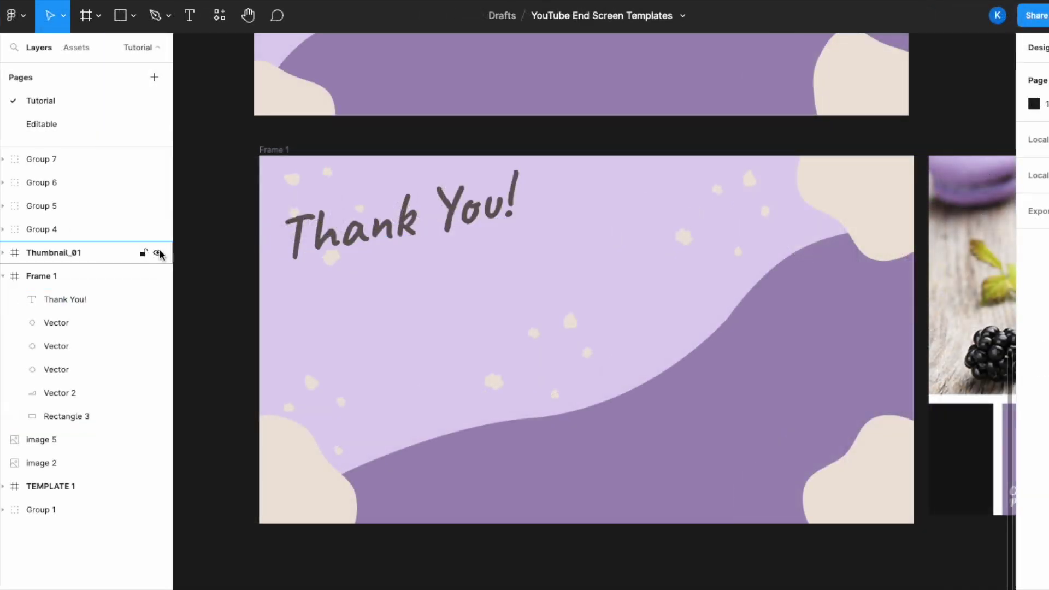
Step: Move Groups 4–7 into Frame 1 directly beneath the Thank You! layer
{"action": "left_click", "coordinate": [114, 164]}
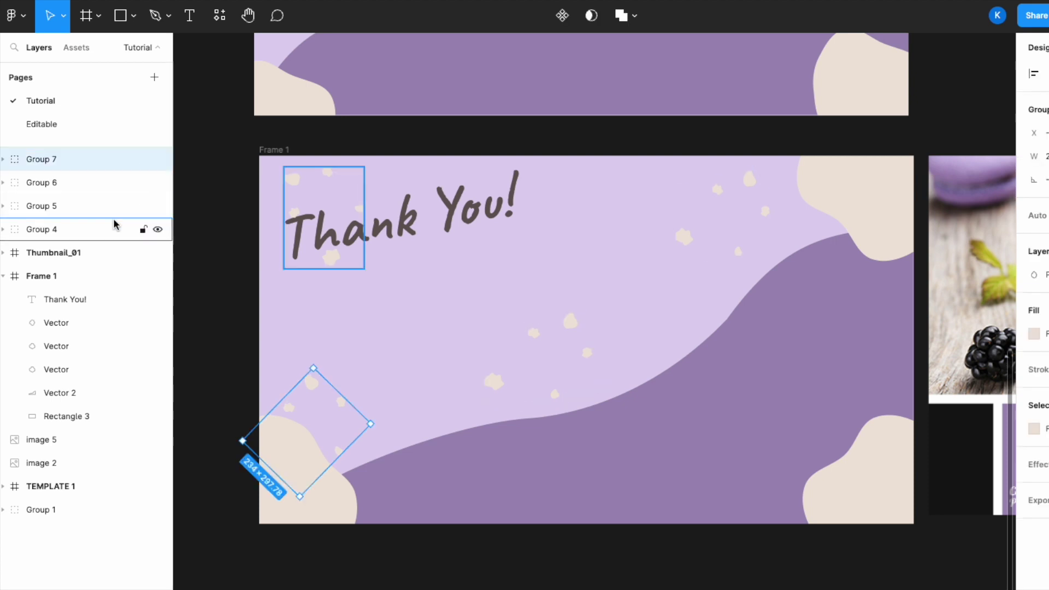
{"action": "left_click", "coordinate": [103, 229], "text": "shift"}
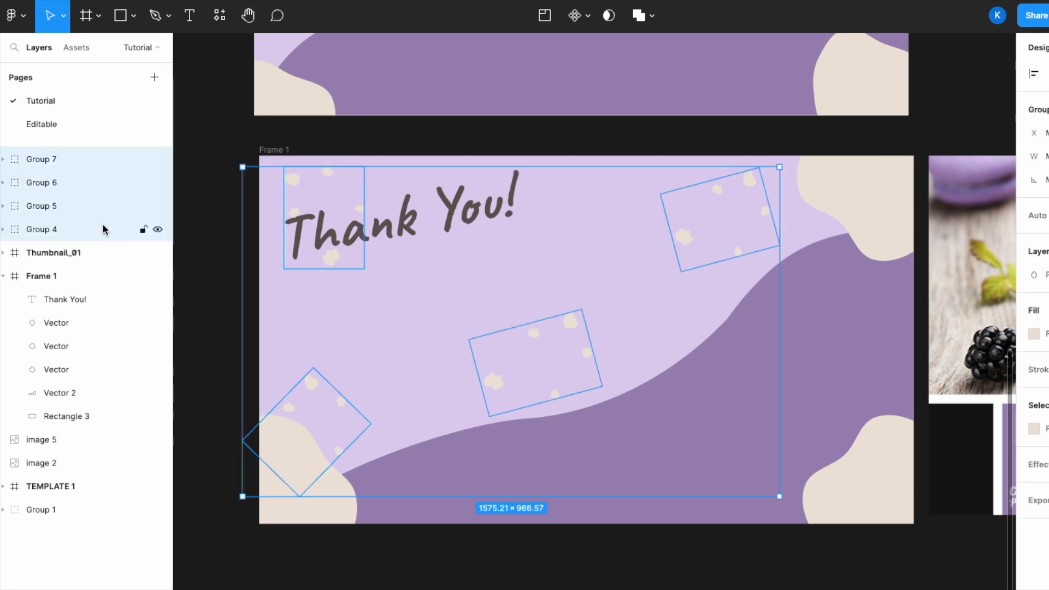
{"action": "left_click_drag", "start_coordinate": [104, 229], "coordinate": [104, 313]}
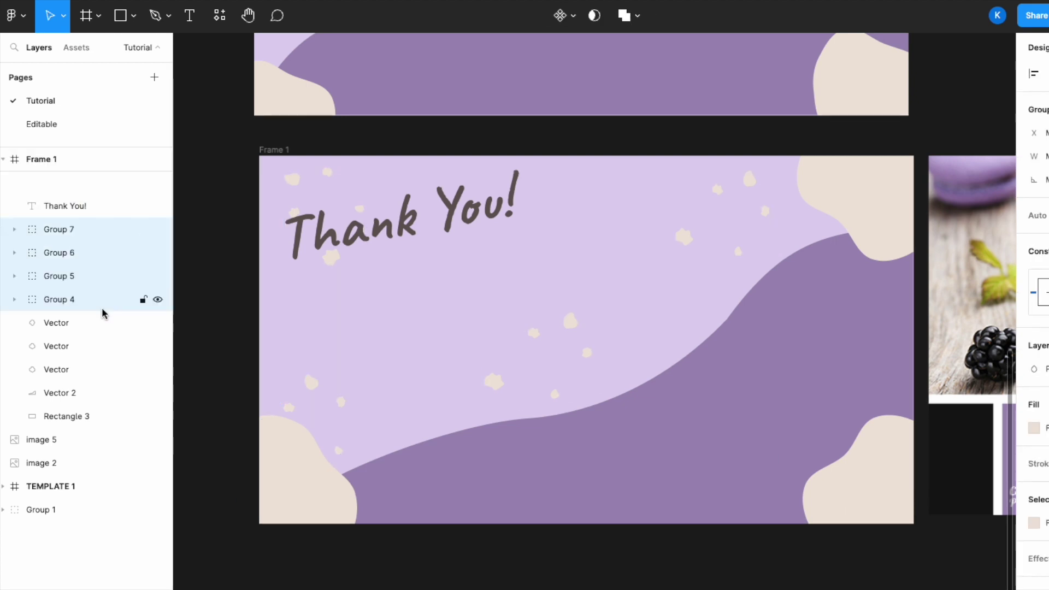
{"action": "left_click", "coordinate": [369, 241]}
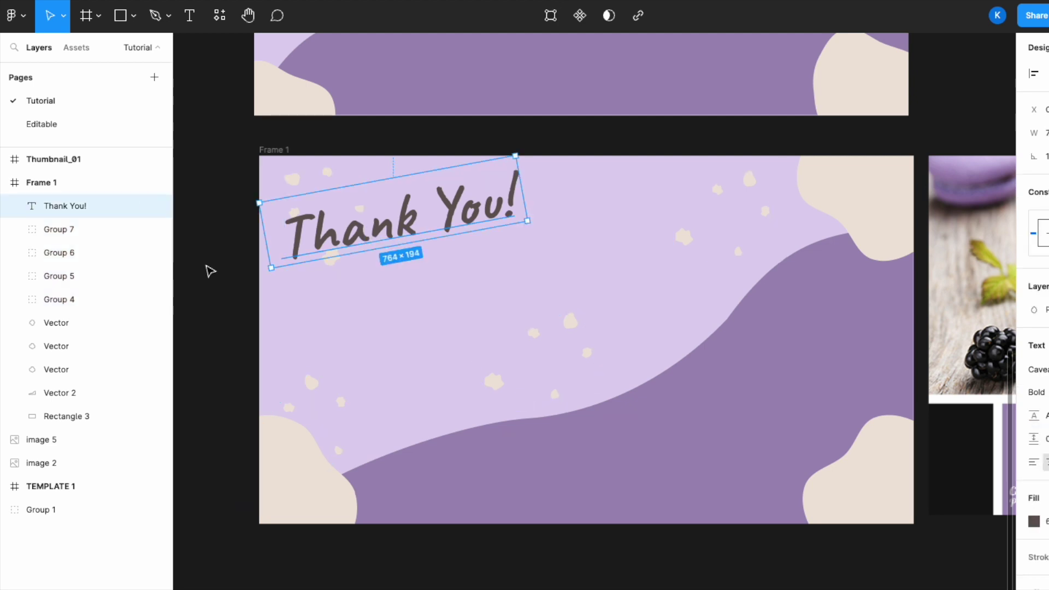
{"action": "left_click", "coordinate": [210, 271]}
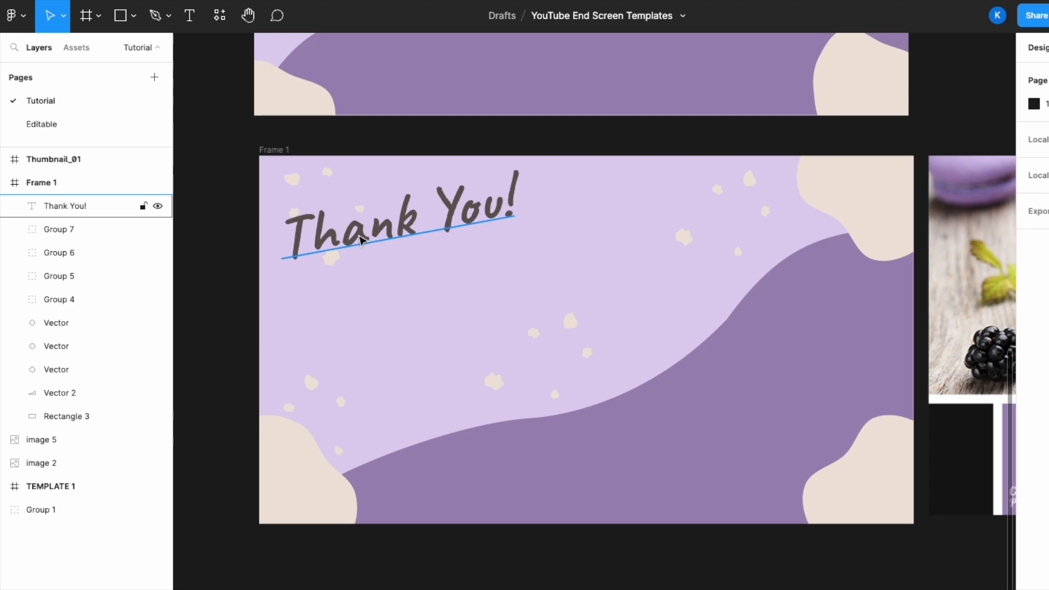
{"action": "scroll", "coordinate": [361, 238], "scroll_direction": "up", "scroll_amount": 5}
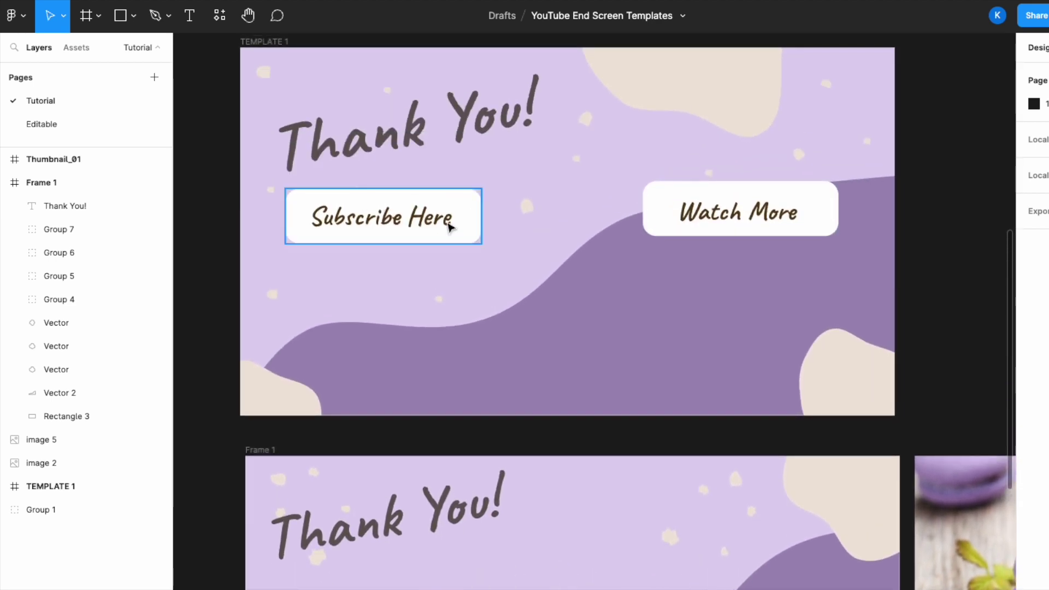
Step: Draw a rectangle below the Thank You! title and fill it white
{"action": "scroll", "coordinate": [762, 221], "scroll_direction": "down", "scroll_amount": 5}
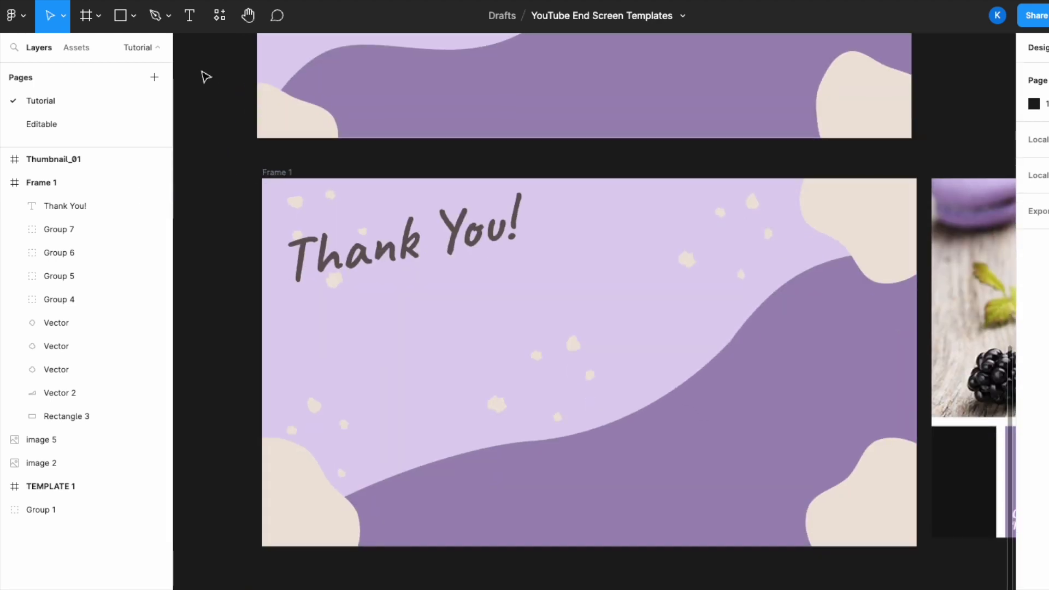
{"action": "left_click", "coordinate": [124, 15]}
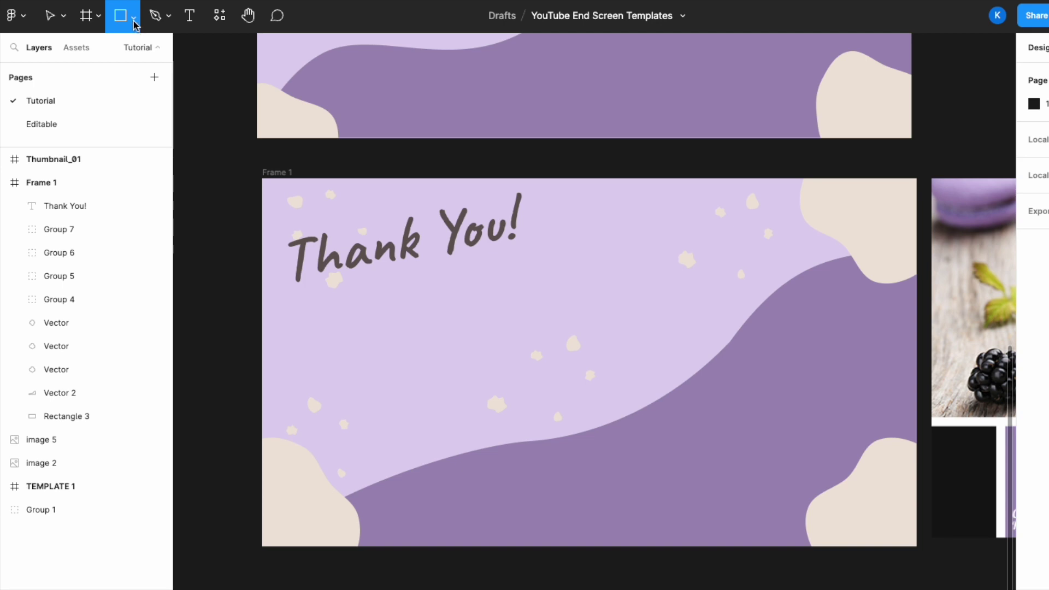
{"action": "left_click", "coordinate": [134, 21]}
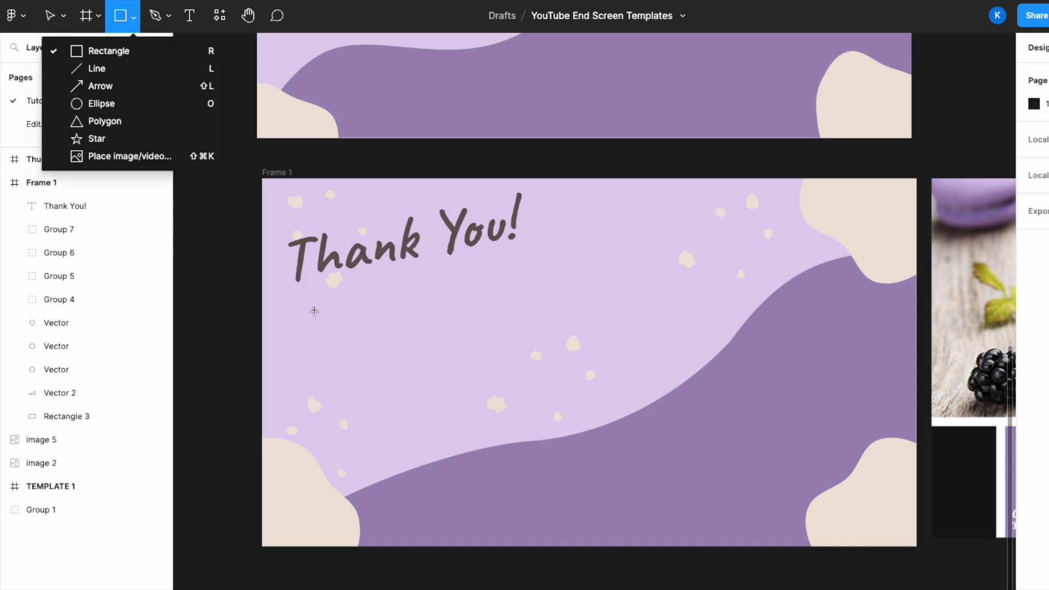
{"action": "left_click_drag", "start_coordinate": [310, 310], "coordinate": [475, 343]}
{"action": "left_click", "coordinate": [1039, 374]}
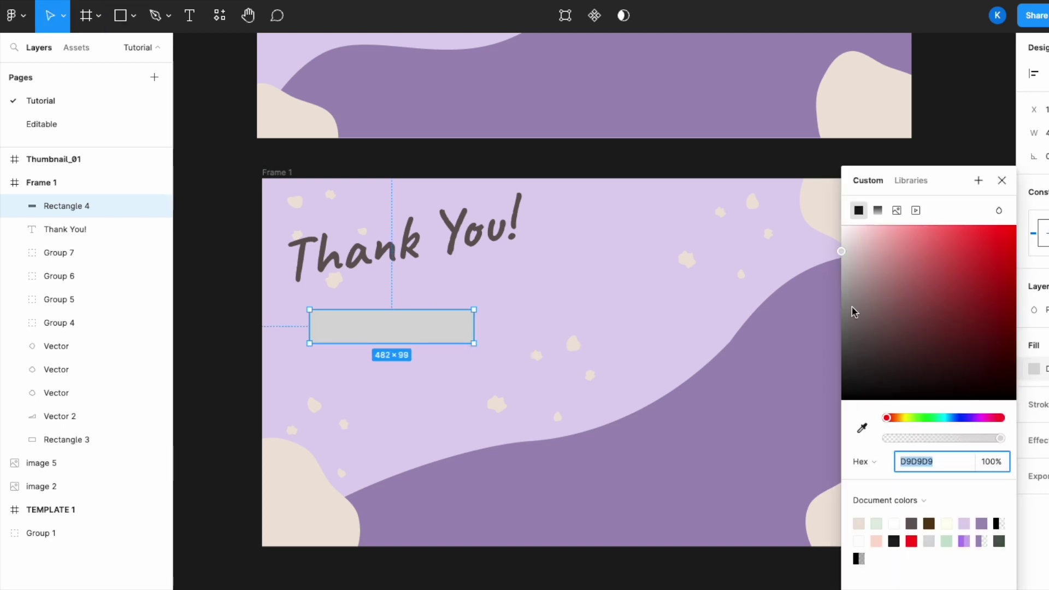
{"action": "left_click", "coordinate": [895, 524]}
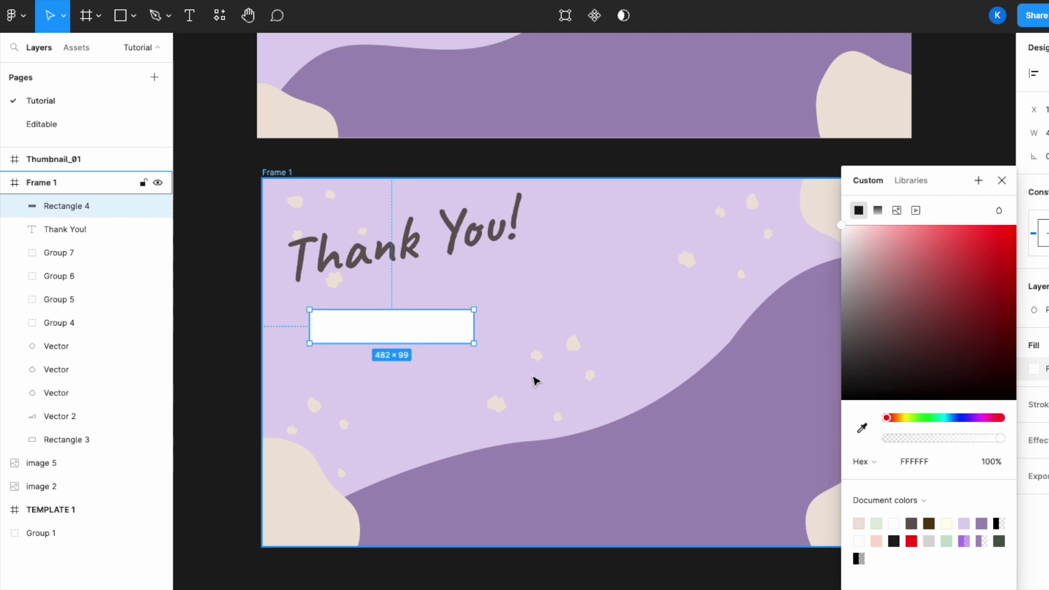
{"action": "left_click", "coordinate": [519, 371]}
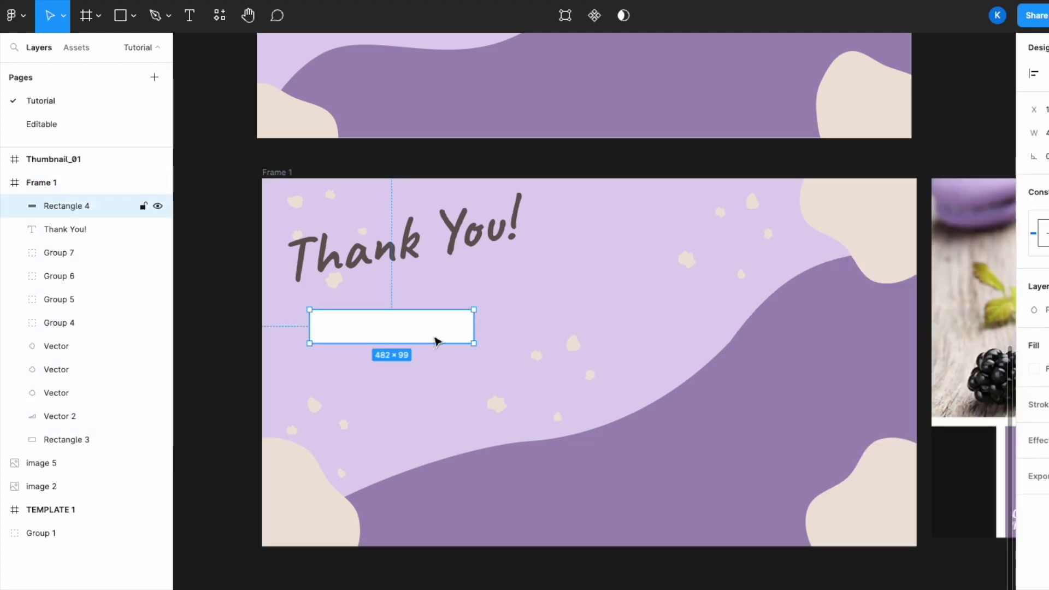
Step: Give the white rectangle a corner radius of 24
{"action": "scroll", "coordinate": [436, 342], "scroll_direction": "up", "scroll_amount": 3}
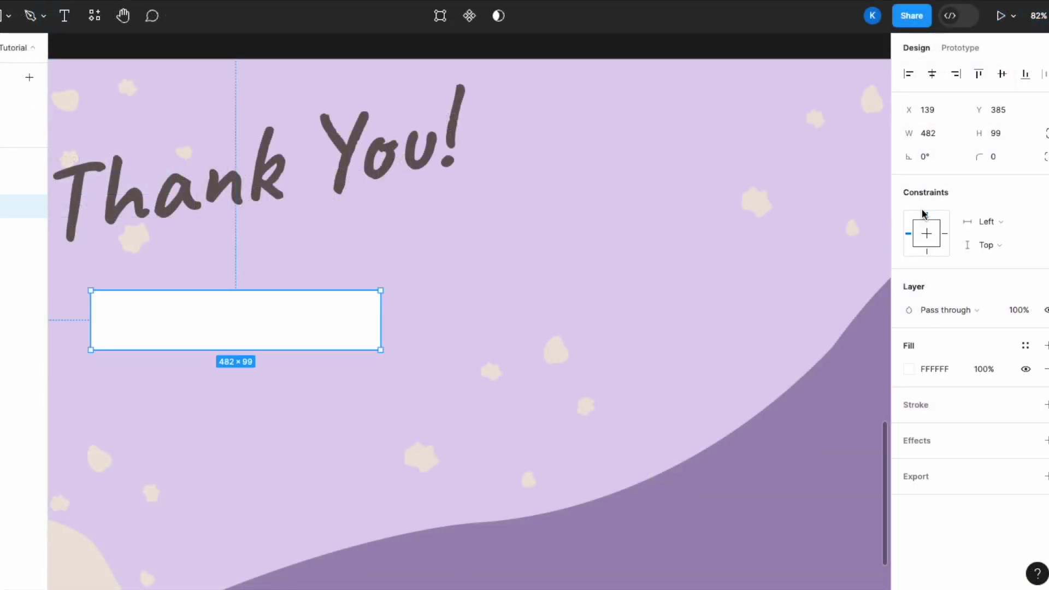
{"action": "left_click", "coordinate": [997, 159]}
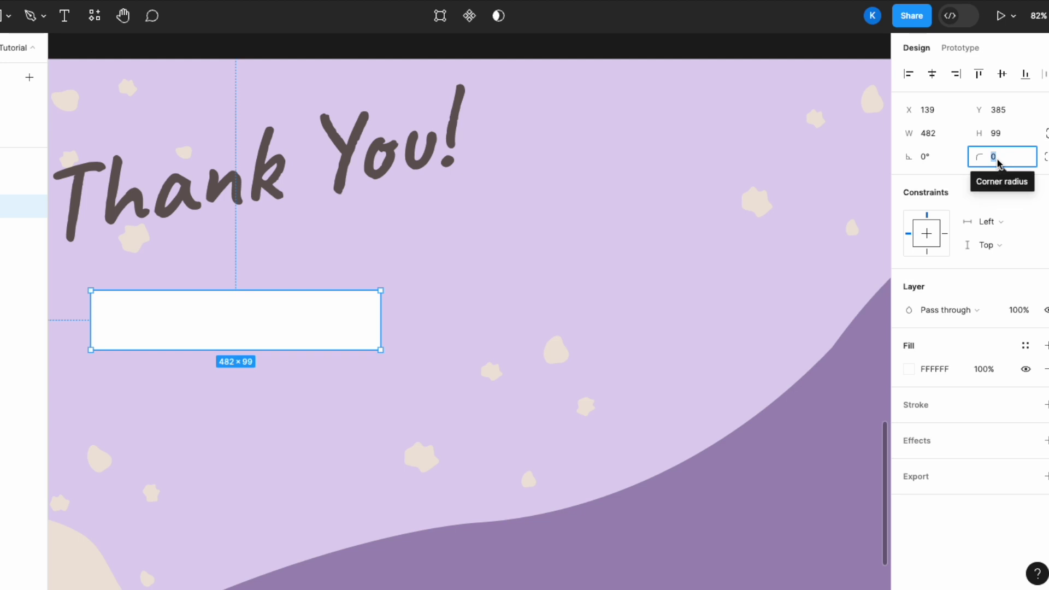
{"action": "type", "text": "2"}
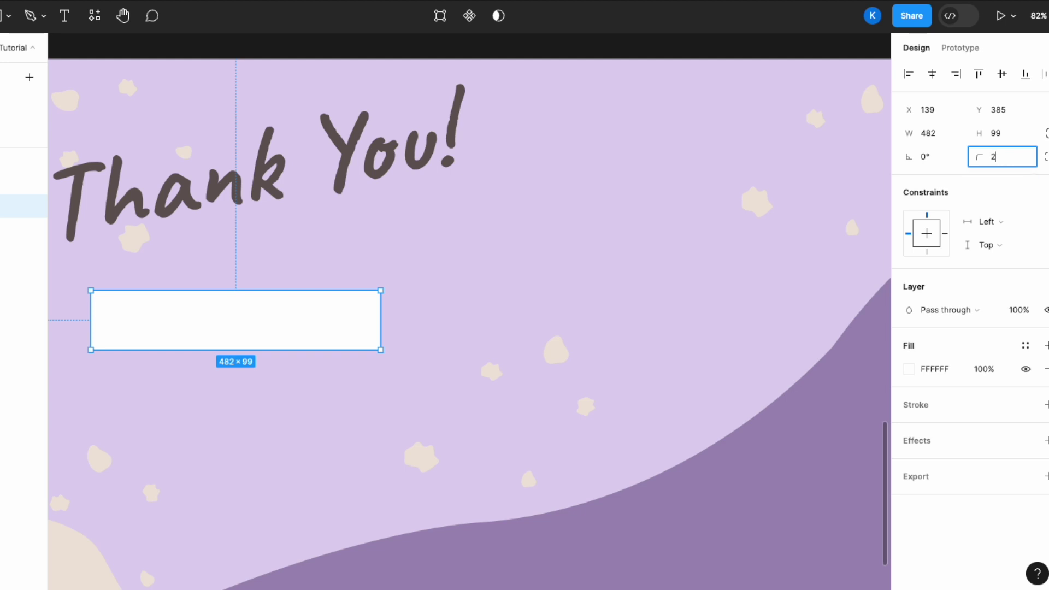
{"action": "type", "text": "4"}
{"action": "key", "text": "Return"}
{"action": "left_click", "coordinate": [483, 358]}
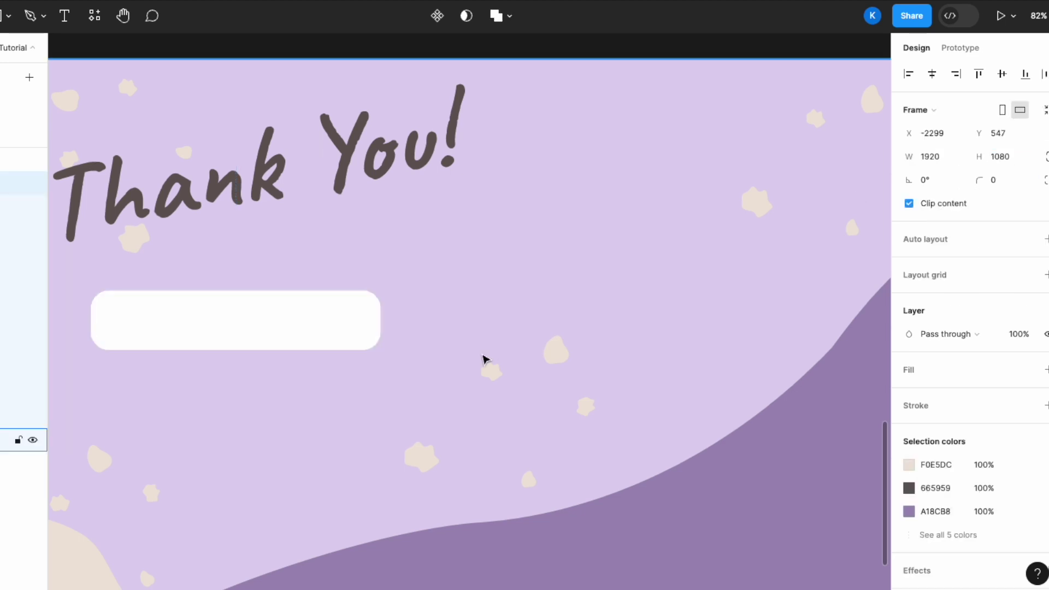
Step: Move the rounded rectangle under the title, nudging it right to align
{"action": "scroll", "coordinate": [484, 359], "scroll_direction": "down", "scroll_amount": 2}
{"action": "scroll", "coordinate": [484, 359], "scroll_direction": "left", "scroll_amount": 5}
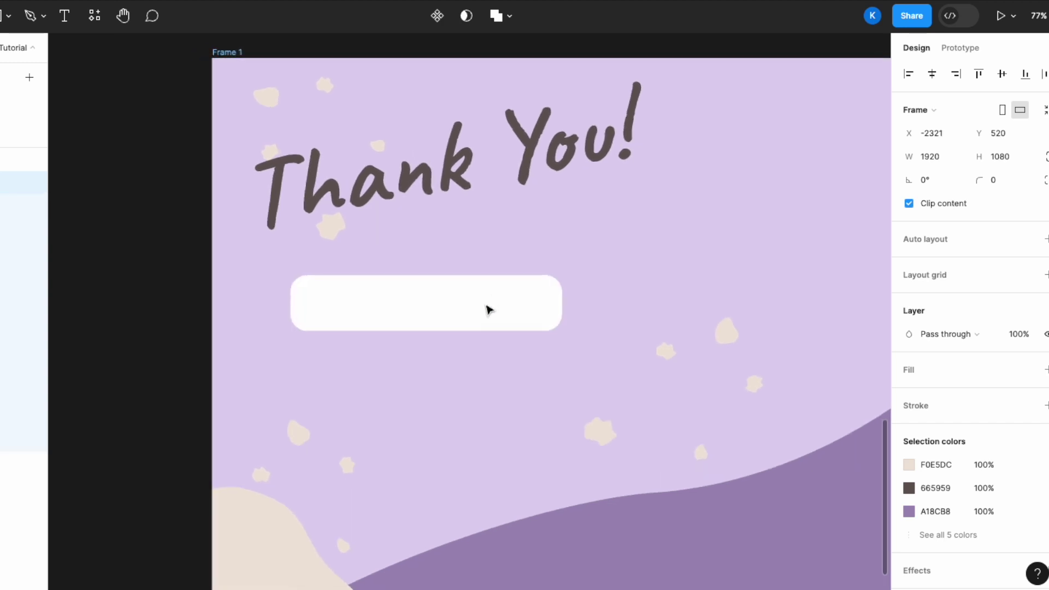
{"action": "scroll", "coordinate": [494, 315], "scroll_direction": "up", "scroll_amount": 1}
{"action": "scroll", "coordinate": [494, 314], "scroll_direction": "left", "scroll_amount": 1}
{"action": "left_click", "coordinate": [507, 311]}
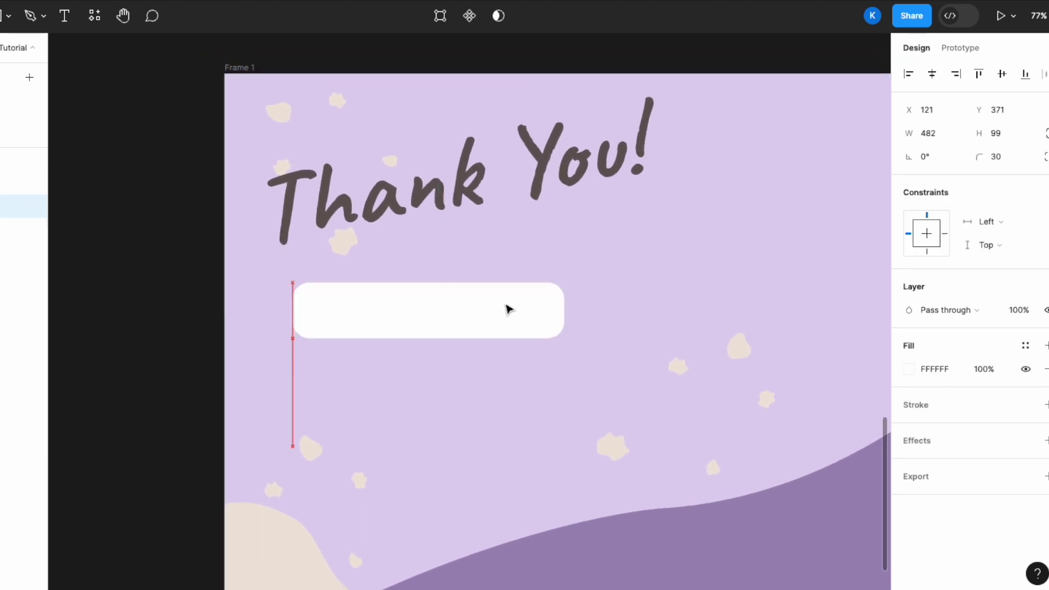
{"action": "left_click_drag", "start_coordinate": [506, 306], "coordinate": [424, 326]}
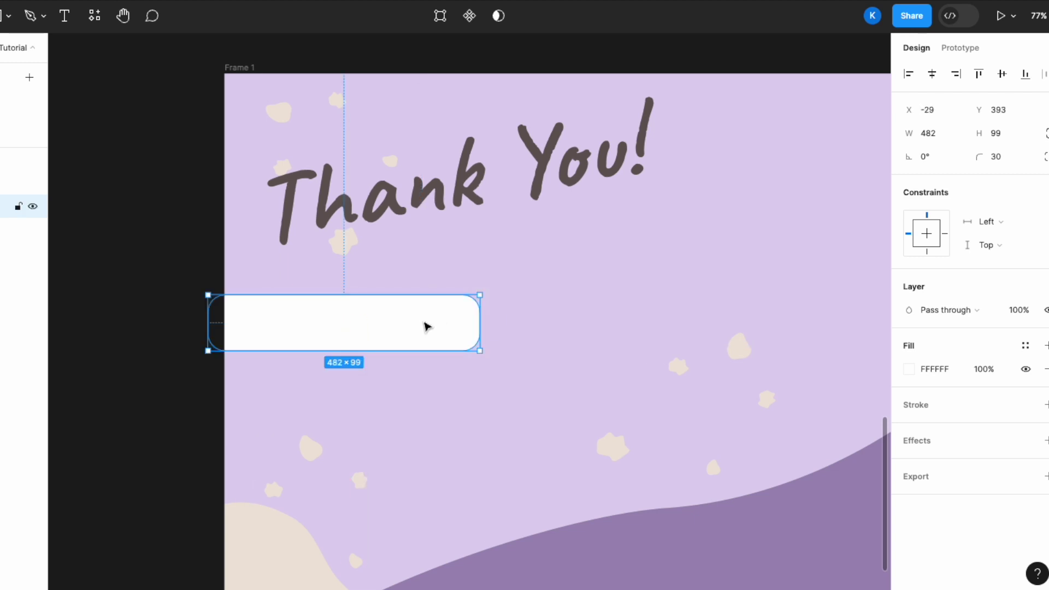
{"action": "key", "text": "ctrl+z"}
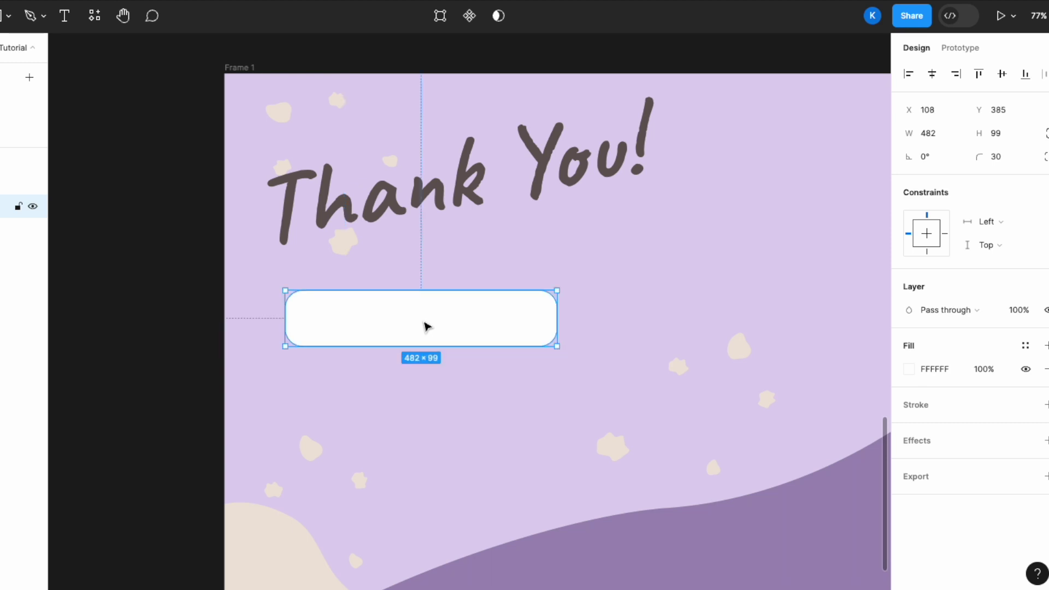
{"action": "left_click_drag", "start_coordinate": [427, 326], "coordinate": [436, 321]}
{"action": "scroll", "coordinate": [435, 322], "scroll_direction": "right", "scroll_amount": 3}
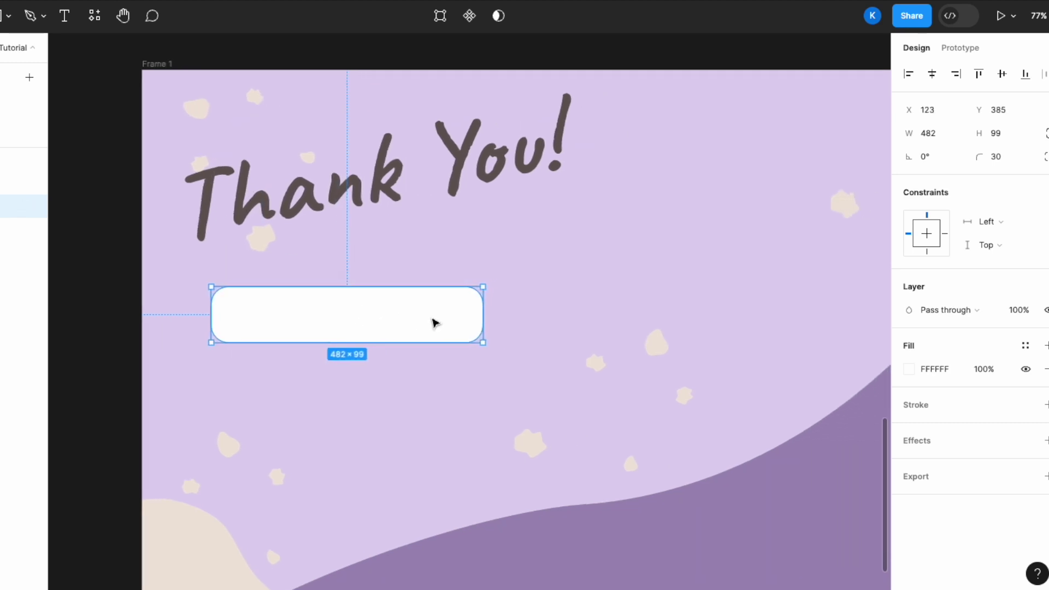
Step: Add a 'Subscribe Now' text label near the white button at font size 80
{"action": "left_click", "coordinate": [64, 16]}
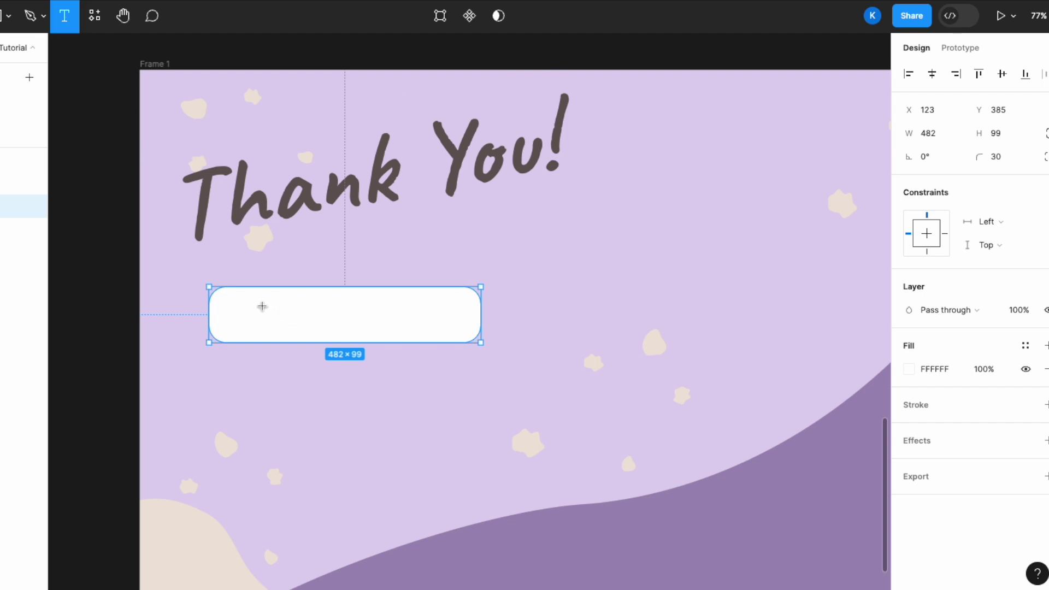
{"action": "left_click", "coordinate": [260, 307]}
{"action": "type", "text": "Subscribe Now"}
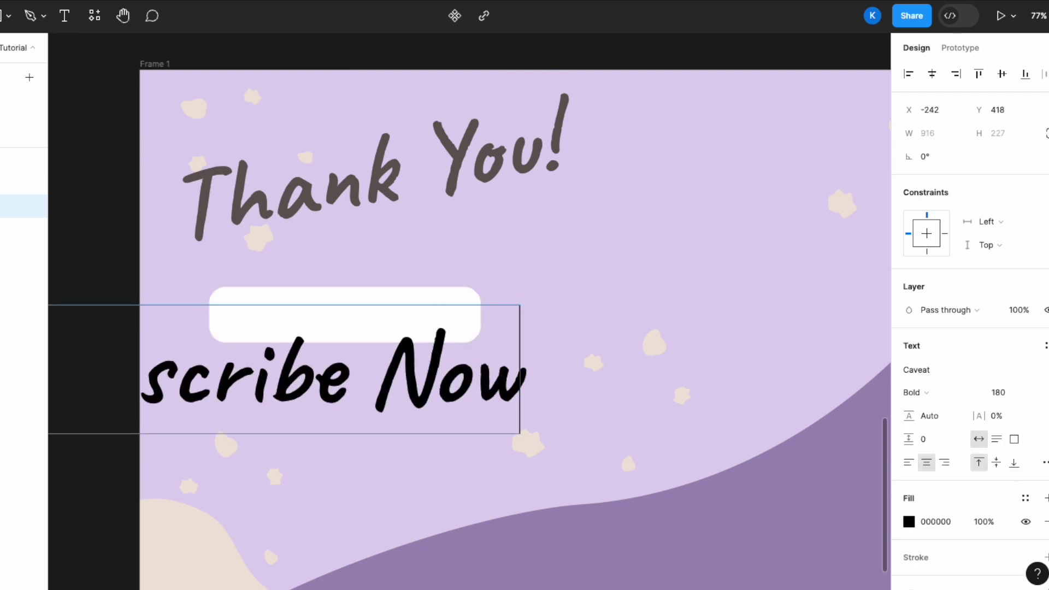
{"action": "key", "text": "ctrl+a"}
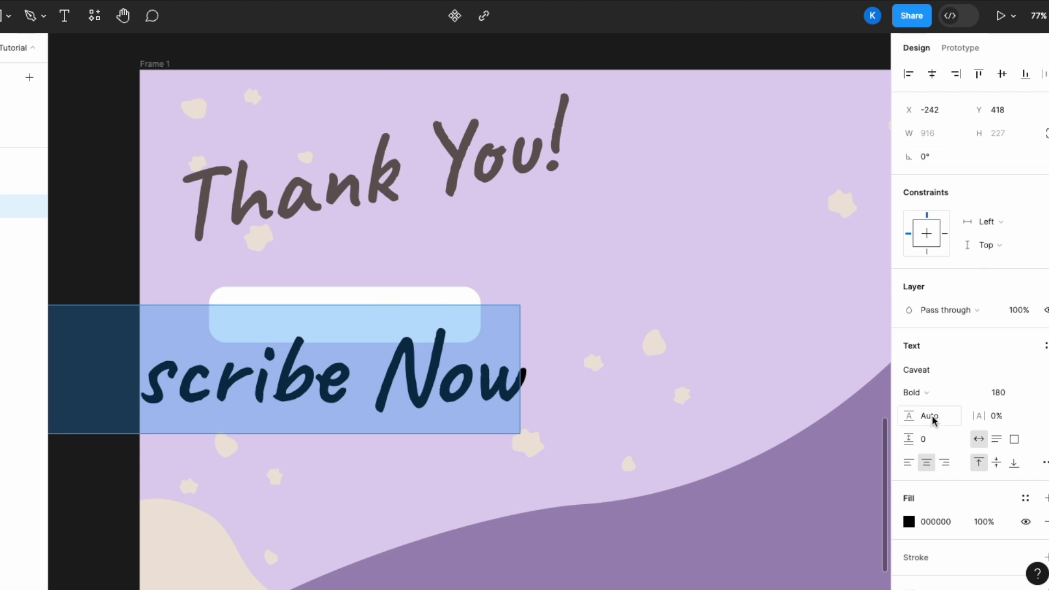
{"action": "left_click", "coordinate": [1004, 393]}
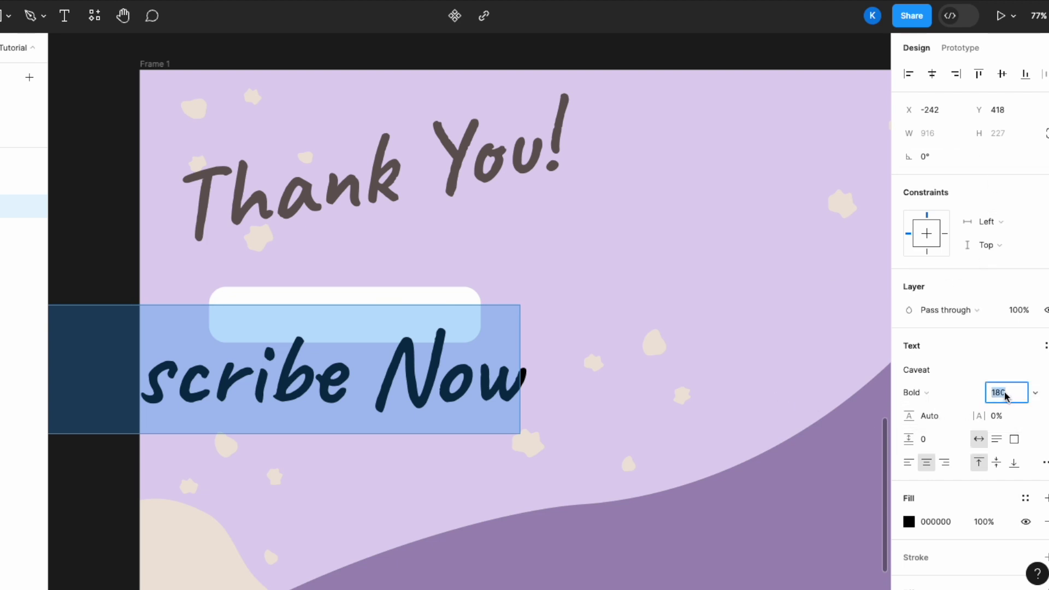
{"action": "type", "text": "80"}
{"action": "key", "text": "Return"}
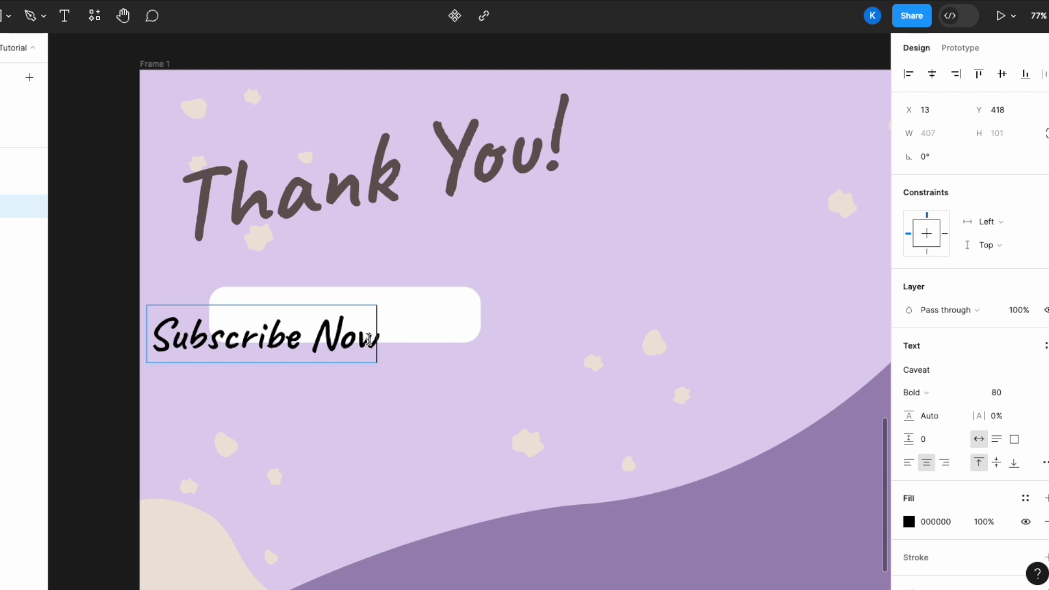
Step: Colour the label with the Thank You! title's brown (665959) using the eyedropper
{"action": "left_click", "coordinate": [909, 521]}
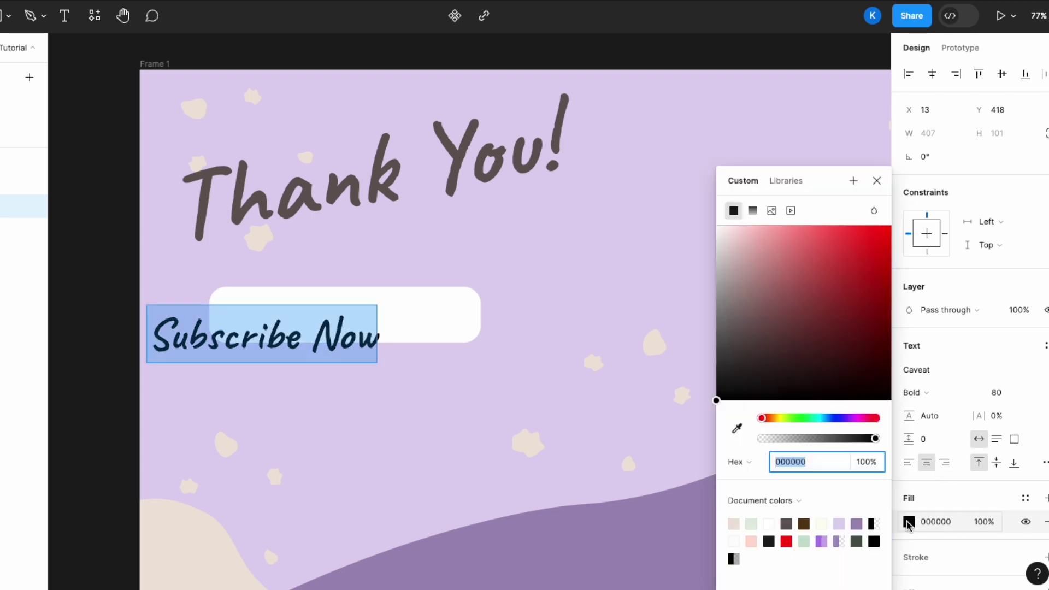
{"action": "left_click", "coordinate": [737, 428]}
{"action": "left_click", "coordinate": [459, 154]}
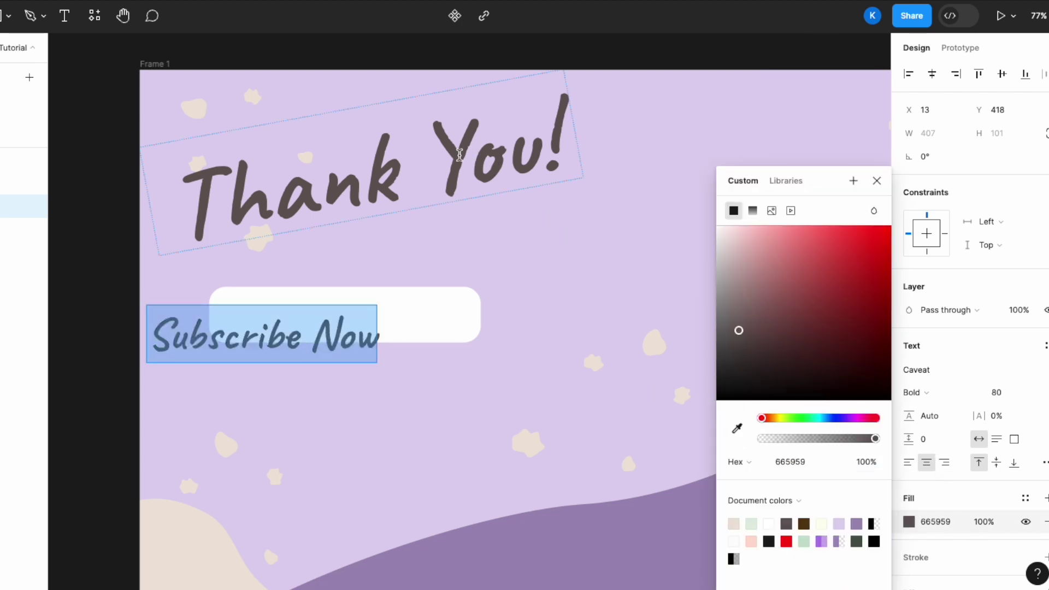
{"action": "left_click", "coordinate": [877, 180]}
{"action": "key", "text": "Escape"}
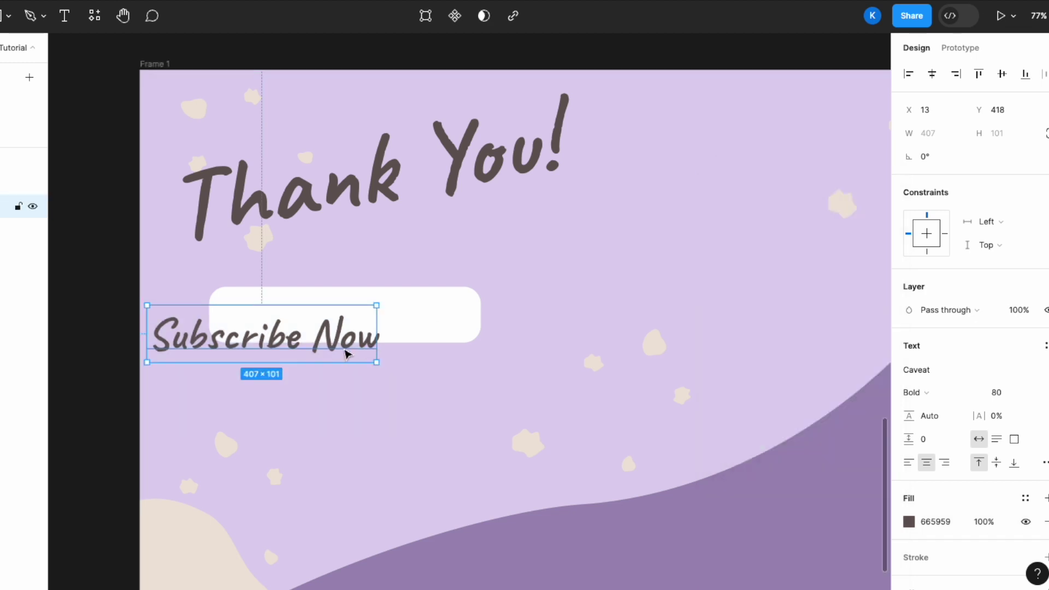
Step: Centre the Subscribe Now label on the white button and select both together
{"action": "left_click_drag", "start_coordinate": [355, 350], "coordinate": [433, 327]}
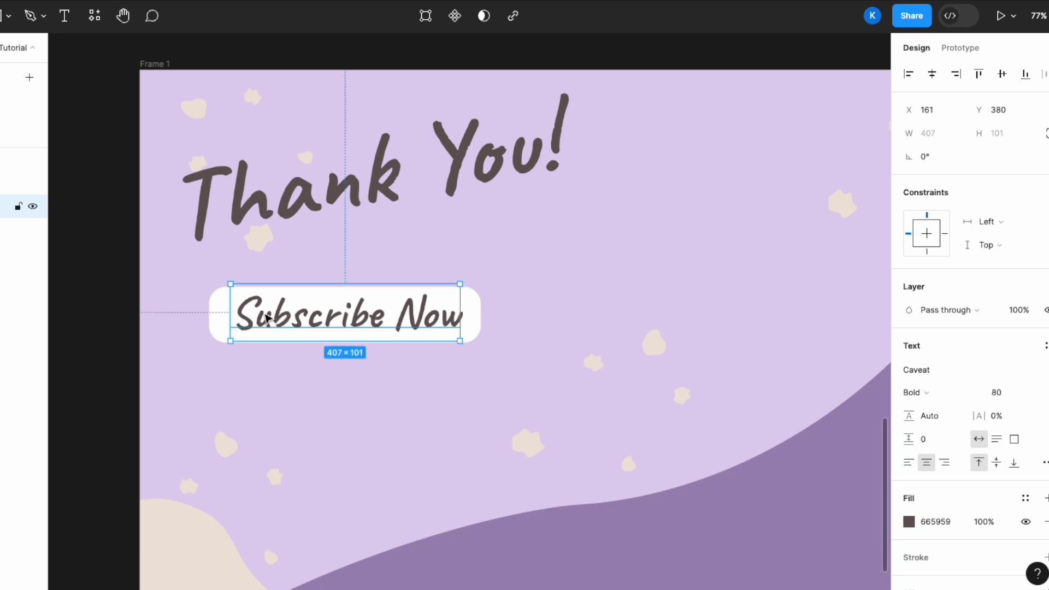
{"action": "left_click_drag", "start_coordinate": [266, 320], "coordinate": [266, 322]}
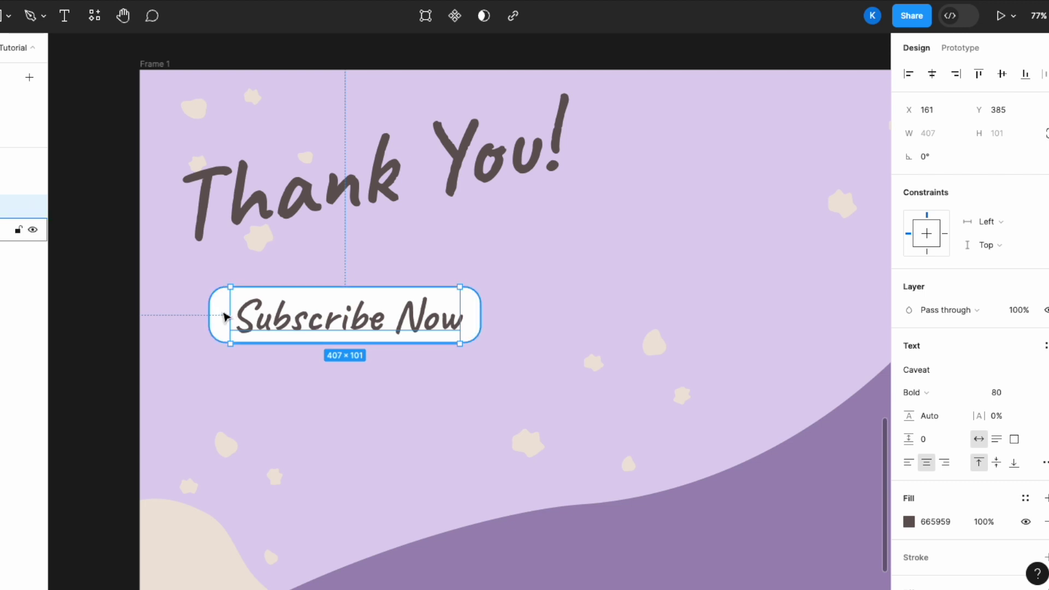
{"action": "left_click", "coordinate": [226, 316], "text": "shift"}
Step: Group label and button, duplicate it to the right, and align the left button at X 200
{"action": "right_click", "coordinate": [226, 317]}
{"action": "left_click", "coordinate": [249, 334]}
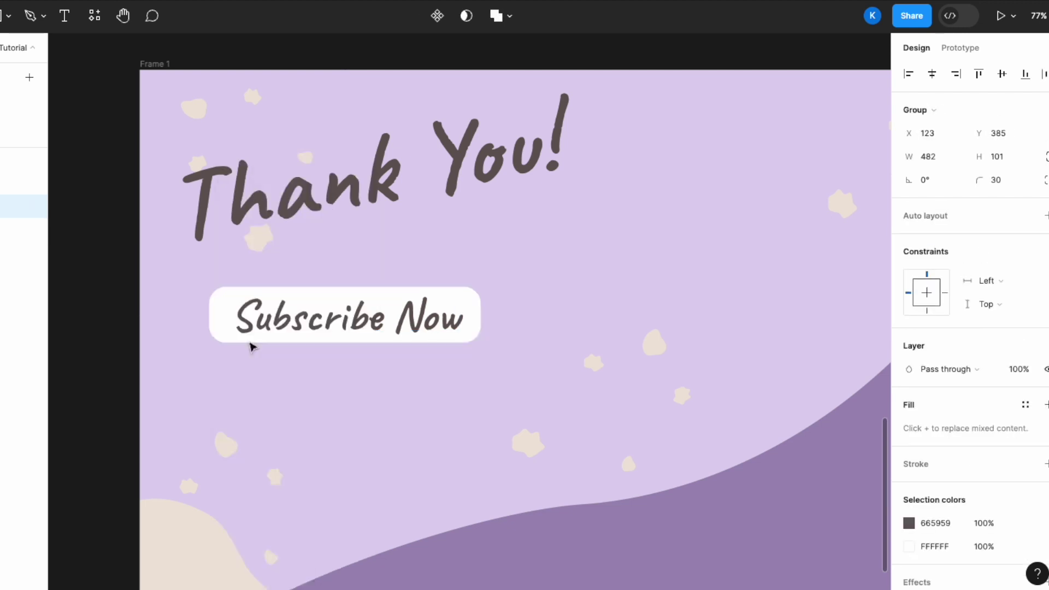
{"action": "left_click_drag", "start_coordinate": [323, 322], "coordinate": [826, 318]}
{"action": "scroll", "coordinate": [729, 333], "scroll_direction": "right", "scroll_amount": 5}
{"action": "scroll", "coordinate": [705, 324], "scroll_direction": "down", "scroll_amount": 3}
{"action": "scroll", "coordinate": [738, 319], "scroll_direction": "right", "scroll_amount": 4}
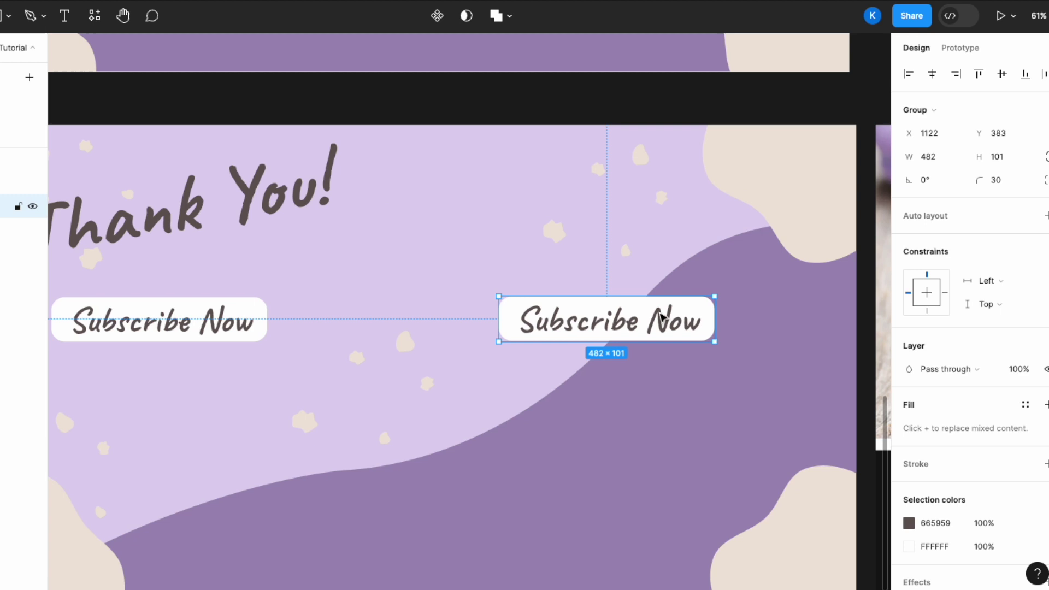
{"action": "scroll", "coordinate": [164, 319], "scroll_direction": "down", "scroll_amount": 2}
{"action": "scroll", "coordinate": [162, 319], "scroll_direction": "left", "scroll_amount": 3}
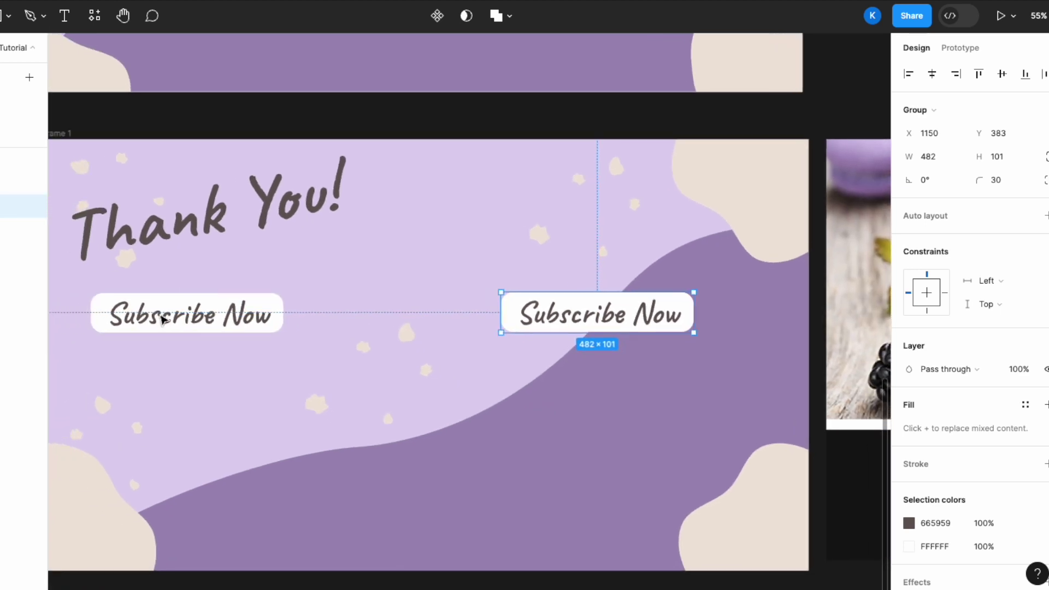
{"action": "left_click_drag", "start_coordinate": [162, 320], "coordinate": [217, 309]}
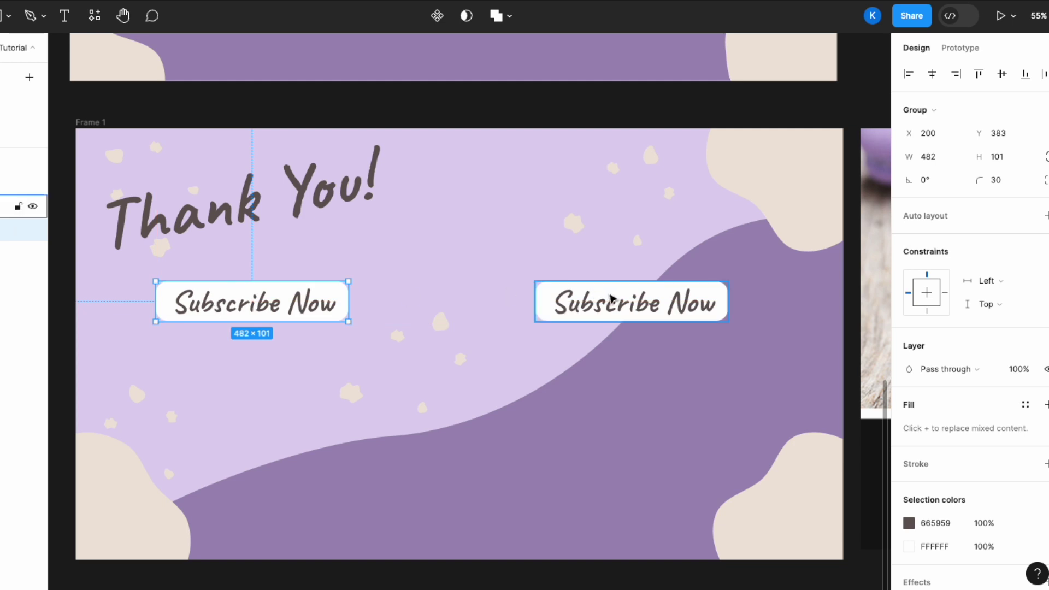
{"action": "left_click_drag", "start_coordinate": [612, 299], "coordinate": [604, 299]}
Step: Change the copied button's label to 'Watch More'
{"action": "double_click", "coordinate": [615, 300]}
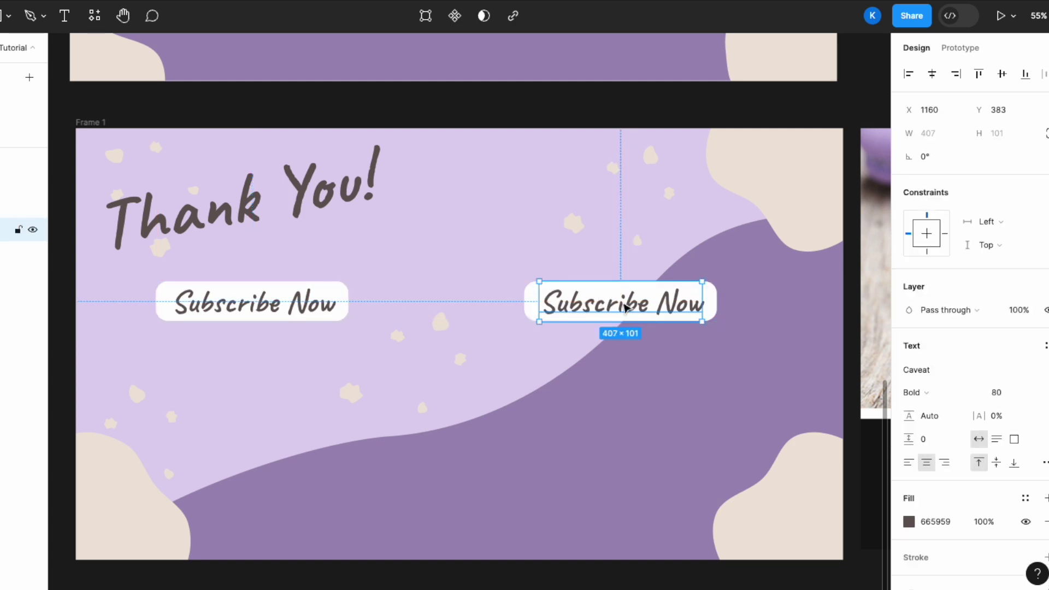
{"action": "double_click", "coordinate": [625, 304]}
{"action": "type", "text": "Watch More"}
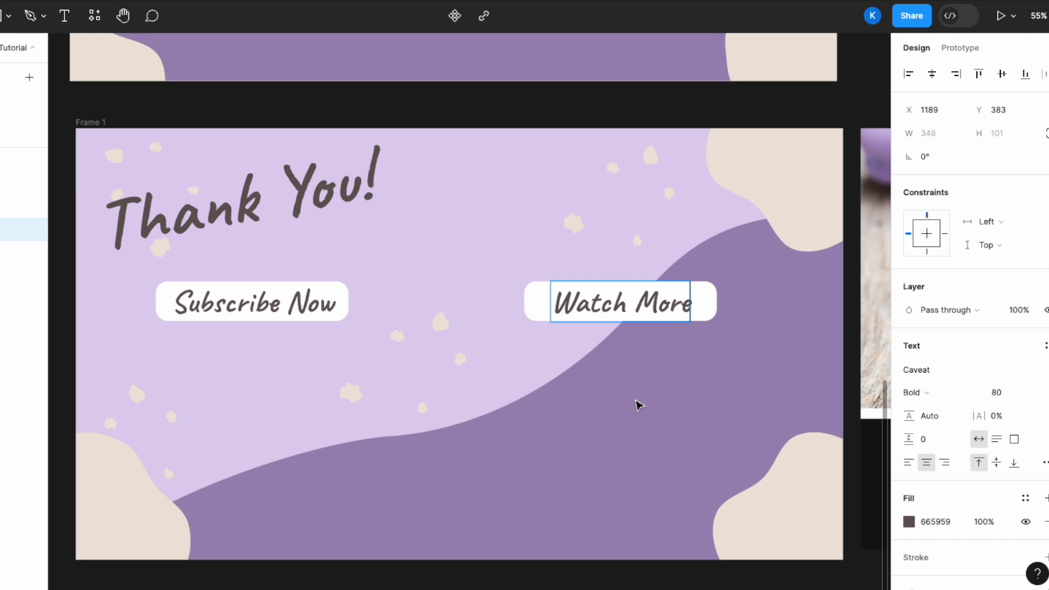
{"action": "key", "text": "Escape"}
{"action": "left_click", "coordinate": [673, 378]}
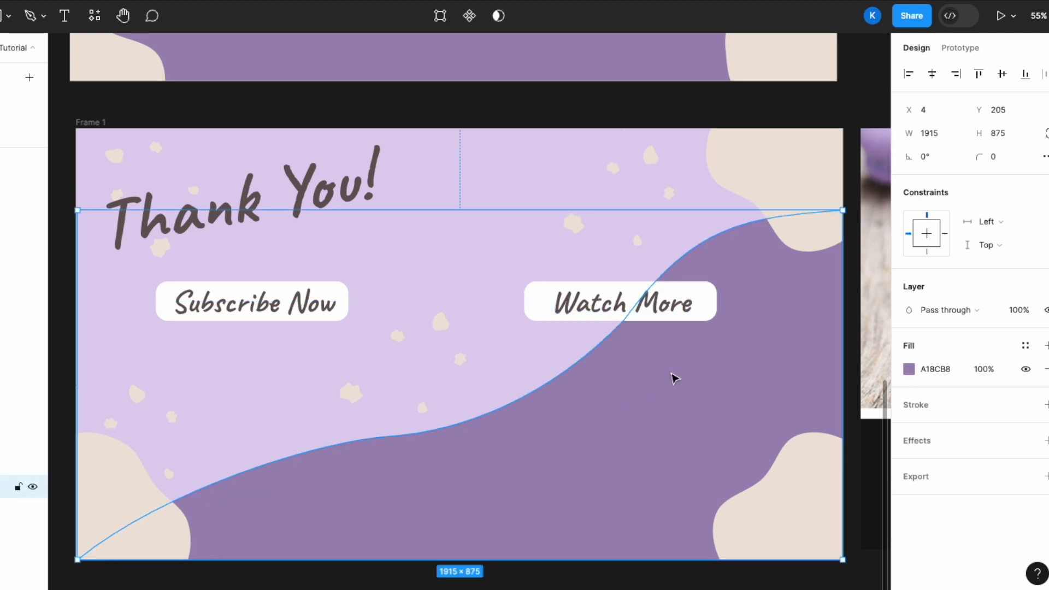
Step: Add a PNG export setting to the 1920×1080 Frame 1
{"action": "left_click", "coordinate": [507, 367]}
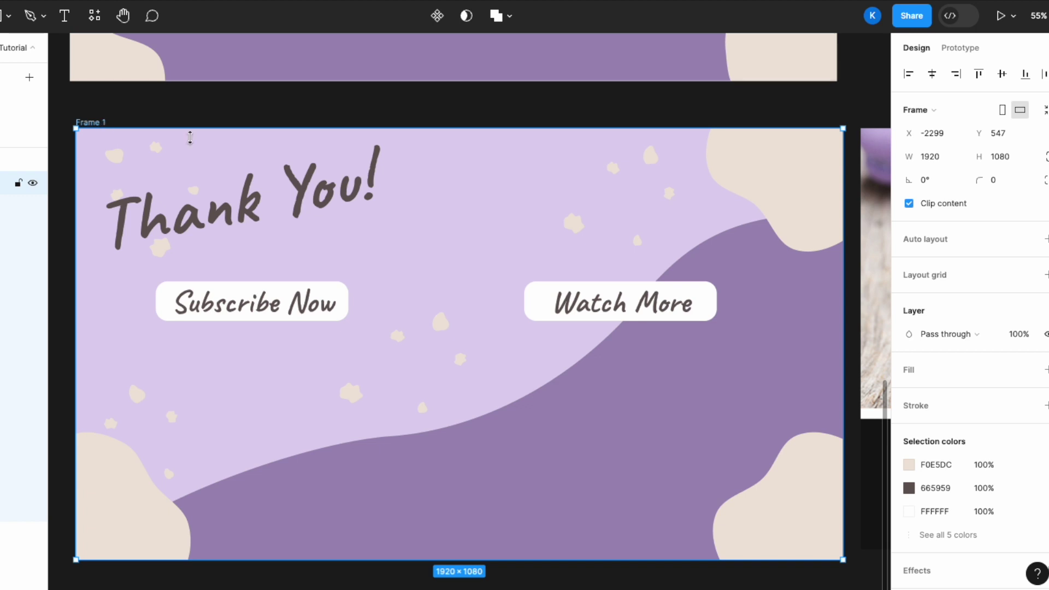
{"action": "scroll", "coordinate": [962, 478], "scroll_direction": "down", "scroll_amount": 1}
{"action": "left_click", "coordinate": [926, 544]}
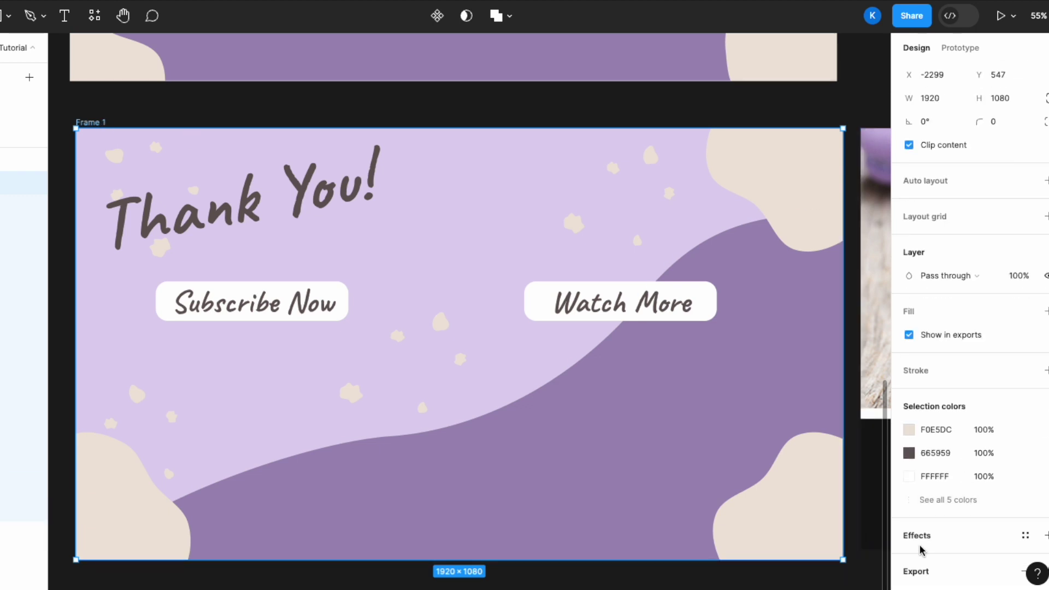
{"action": "scroll", "coordinate": [1033, 515], "scroll_direction": "down", "scroll_amount": 2}
{"action": "left_click", "coordinate": [1021, 490]}
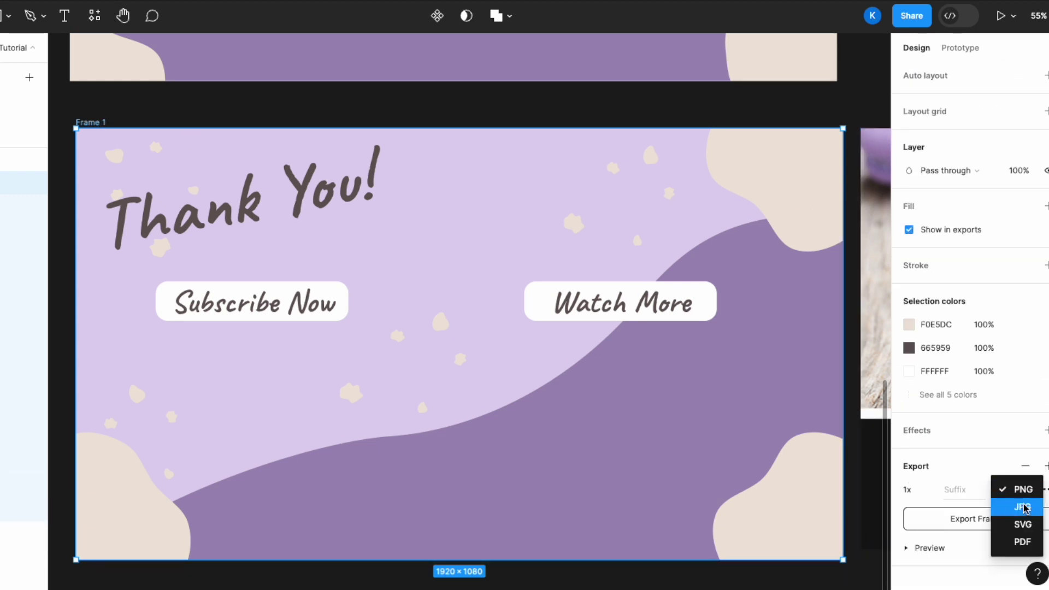
{"action": "left_click", "coordinate": [1005, 473]}
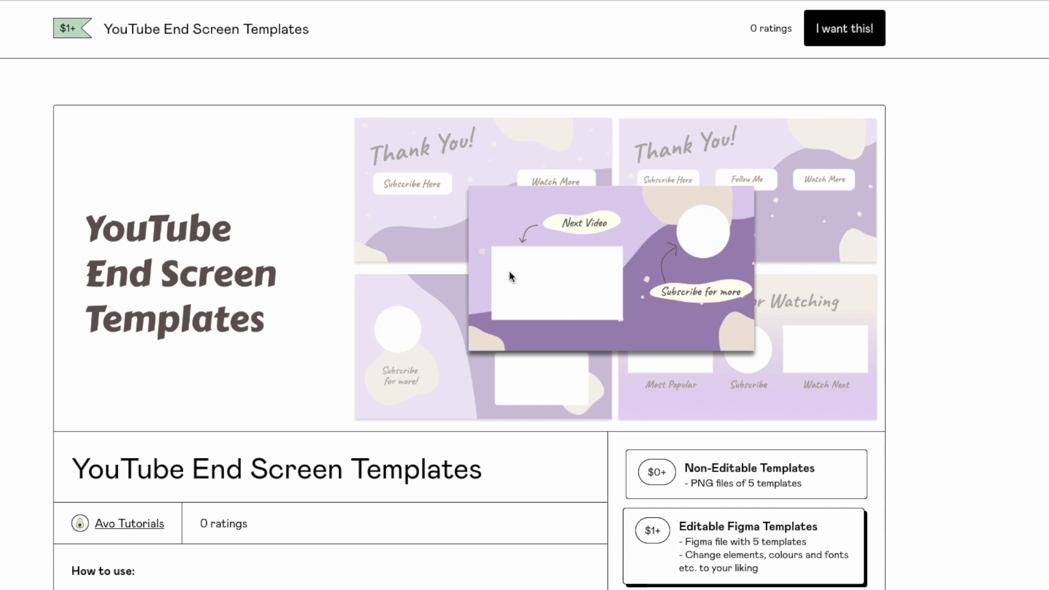
Step: Pick the Editable Figma Templates option and enter 1 as the fair price
{"action": "scroll", "coordinate": [509, 270], "scroll_direction": "down", "scroll_amount": 4}
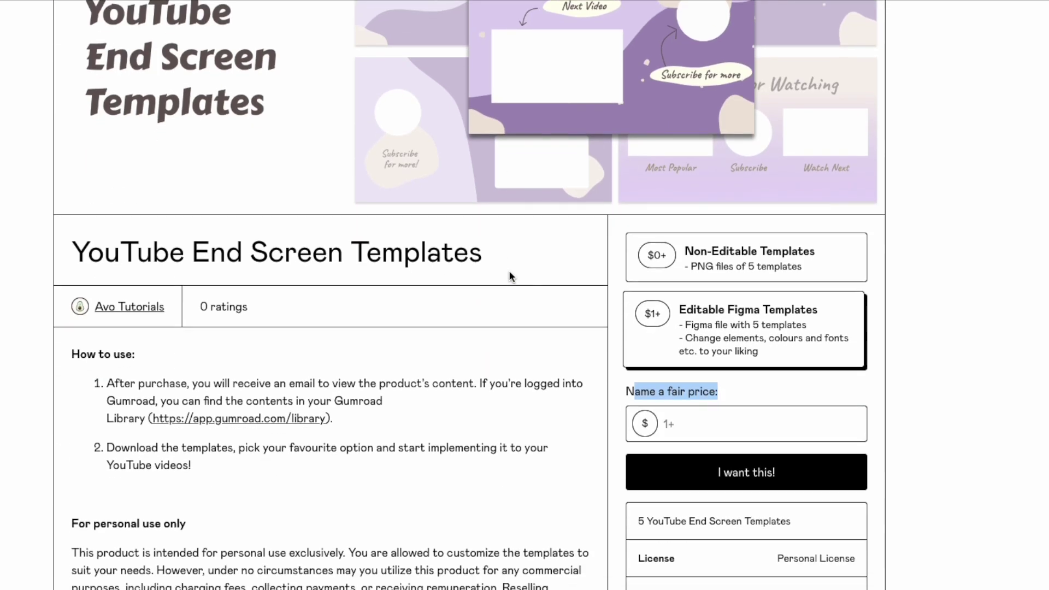
{"action": "left_click", "coordinate": [681, 264]}
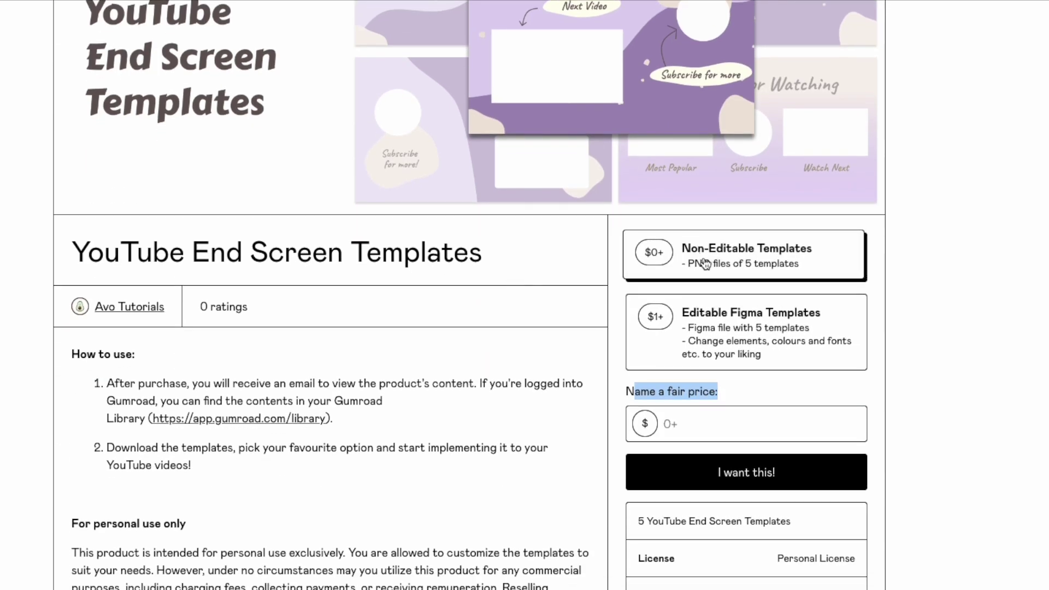
{"action": "left_click", "coordinate": [890, 318]}
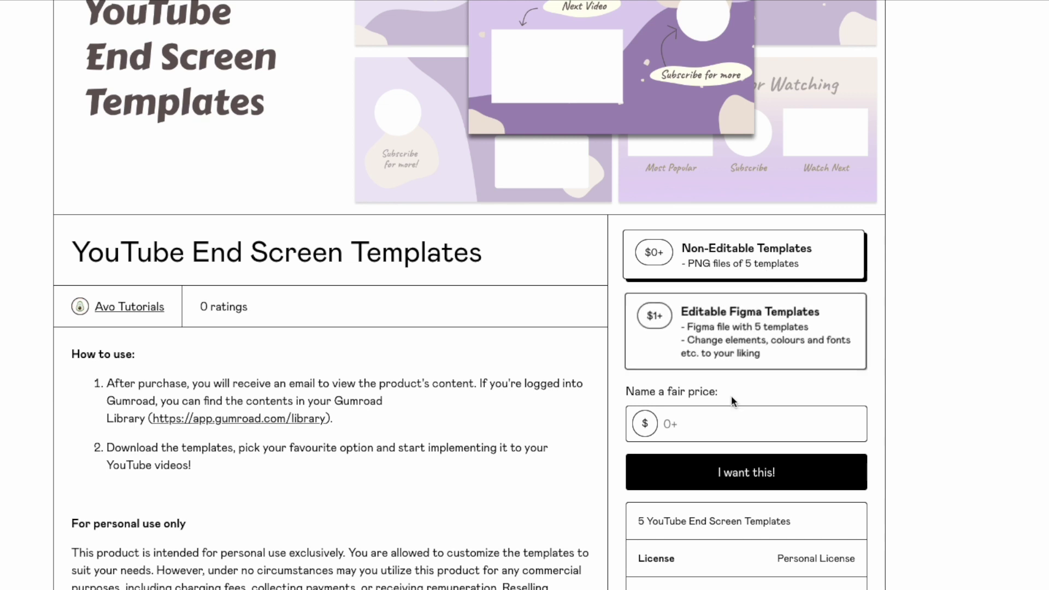
{"action": "left_click_drag", "start_coordinate": [718, 398], "coordinate": [632, 397]}
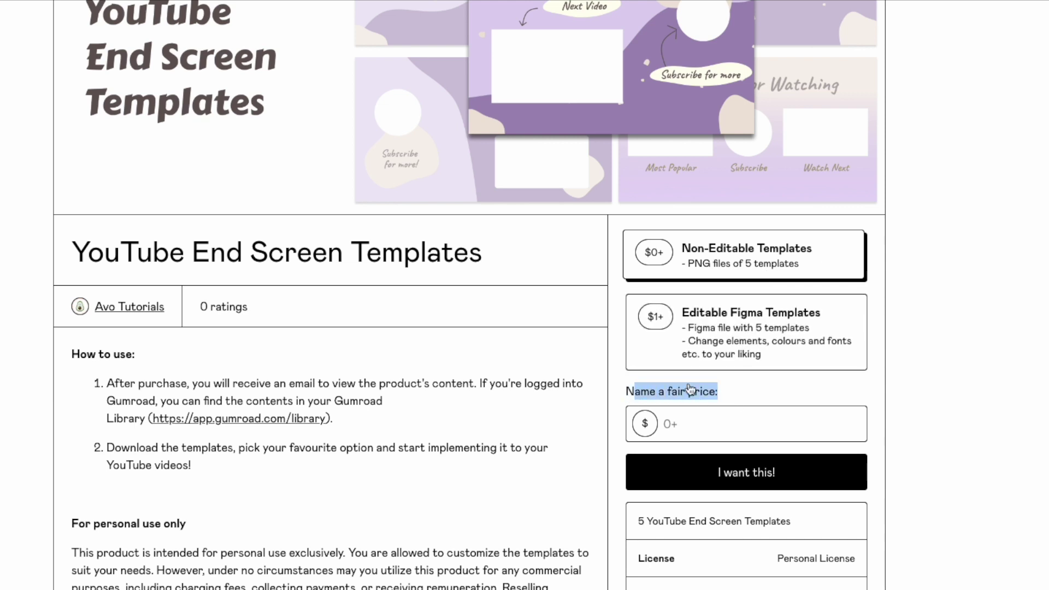
{"action": "left_click", "coordinate": [912, 371]}
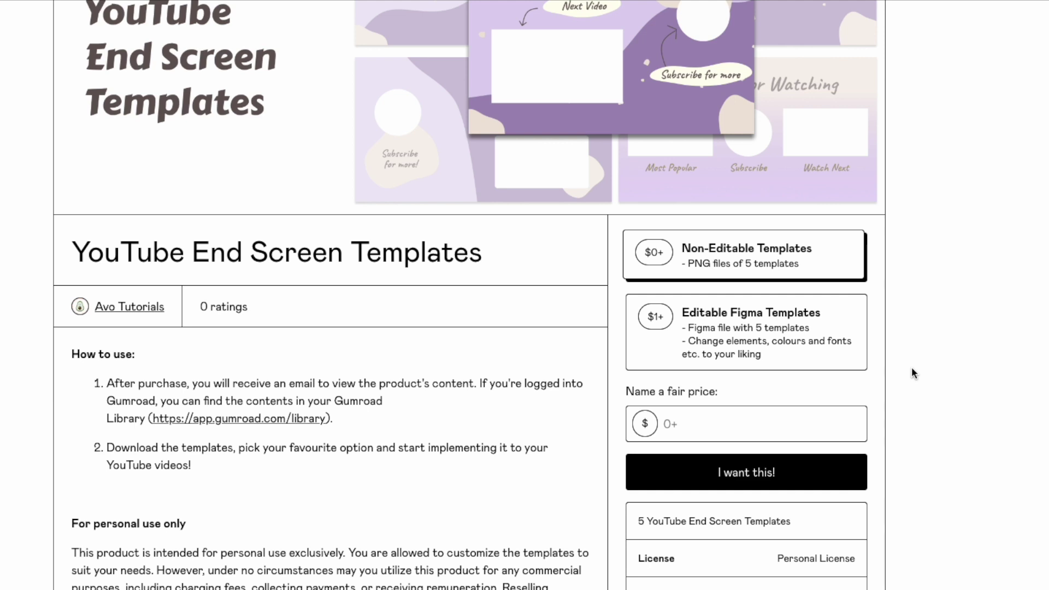
{"action": "scroll", "coordinate": [911, 370], "scroll_direction": "up", "scroll_amount": 1}
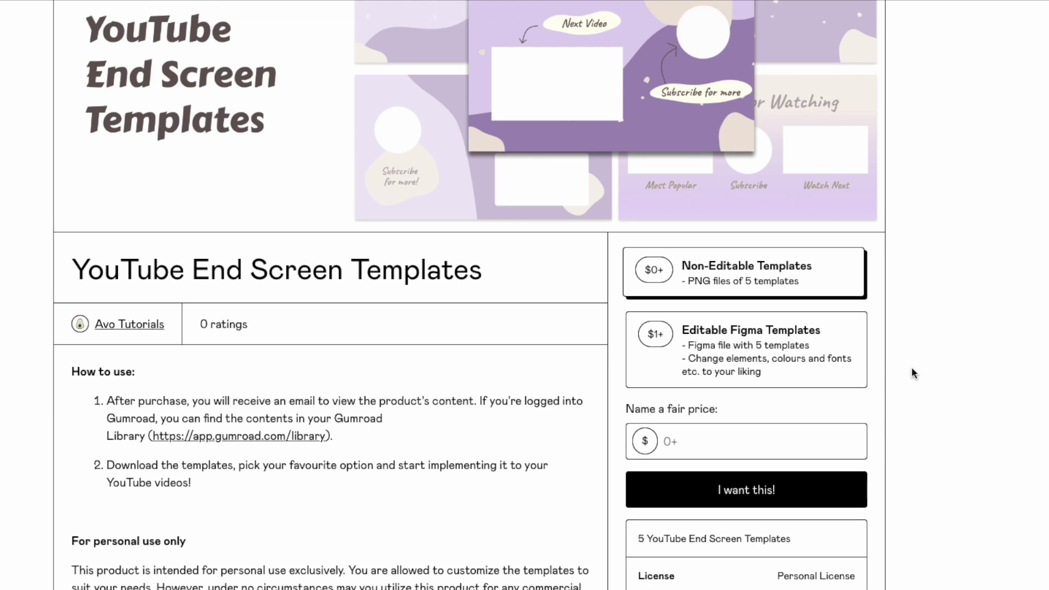
{"action": "left_click", "coordinate": [755, 345]}
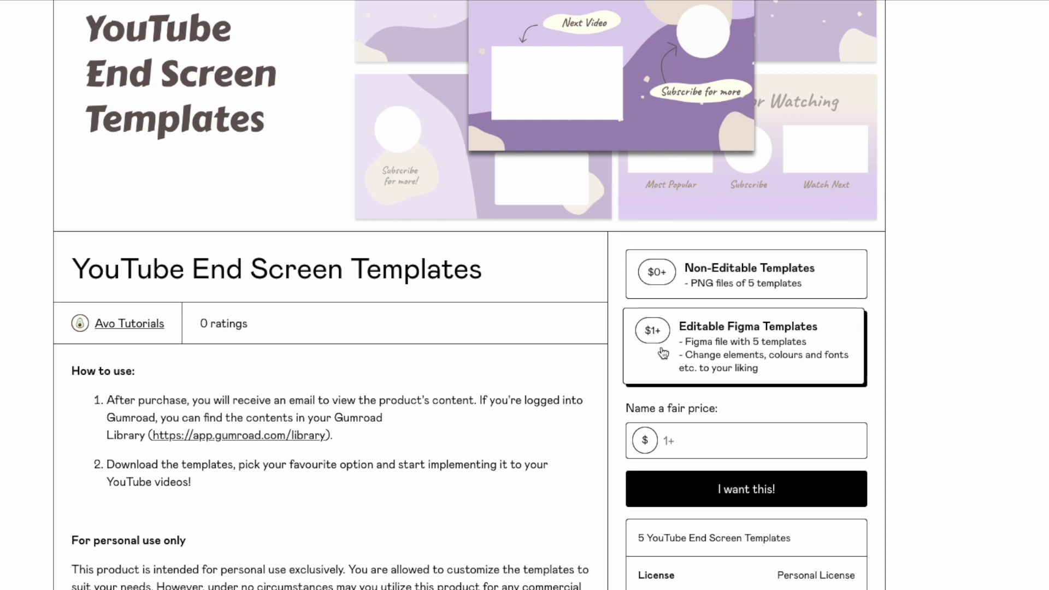
{"action": "left_click", "coordinate": [693, 440]}
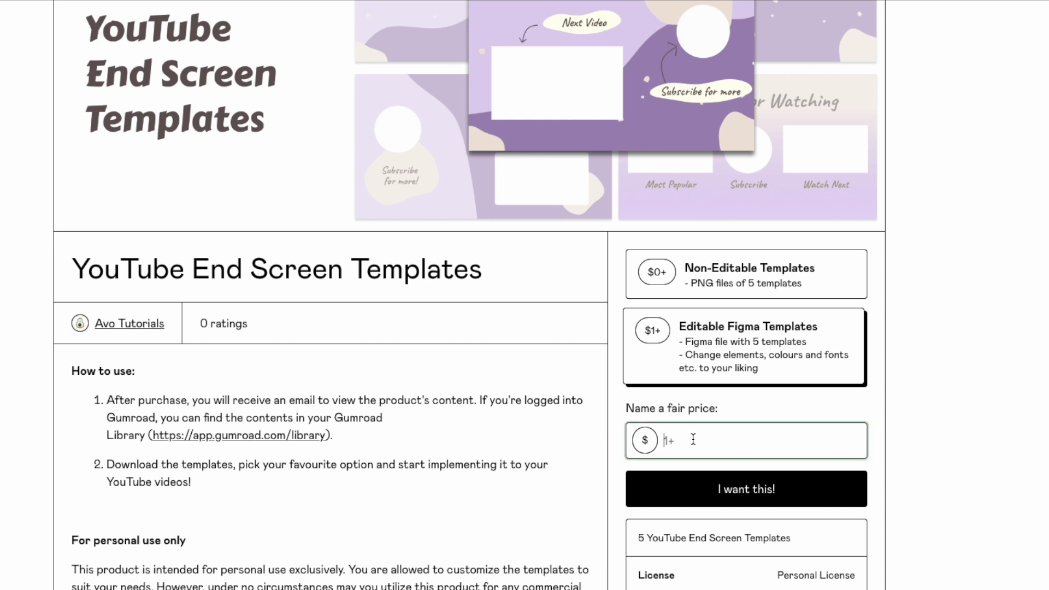
{"action": "type", "text": "1"}
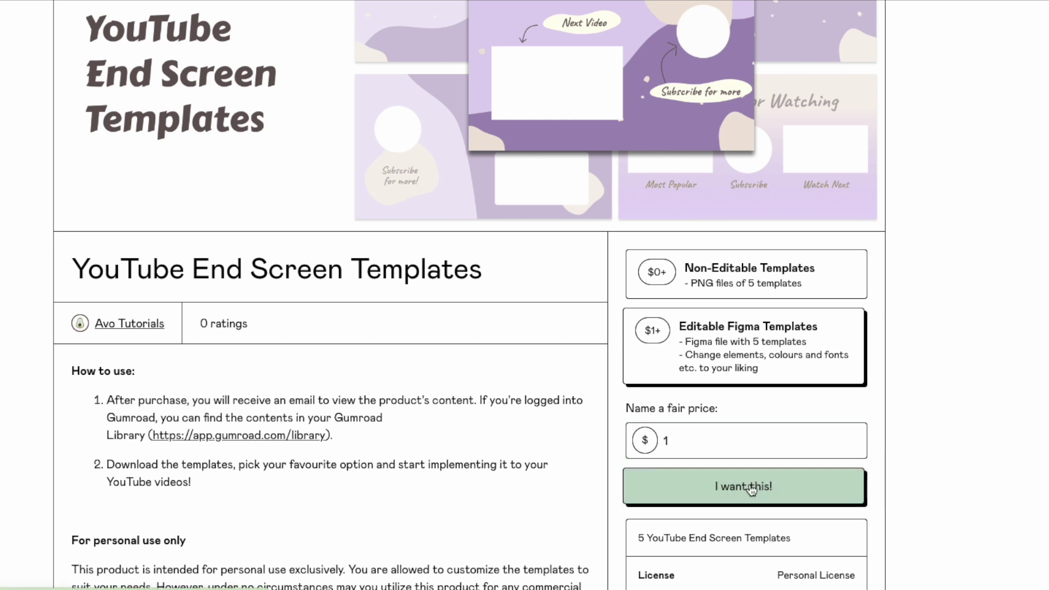